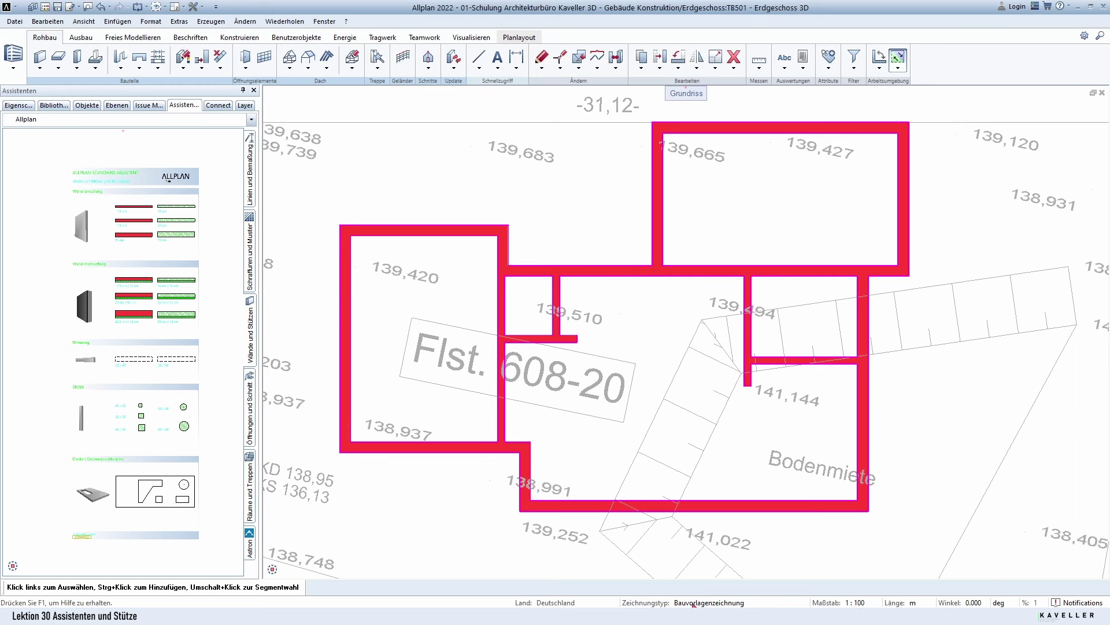
Change the status-bar drawing type to Entwurfszeichnung, then to Vorentwurfszeichnung.
left_click(712, 602)
left_click(856, 507)
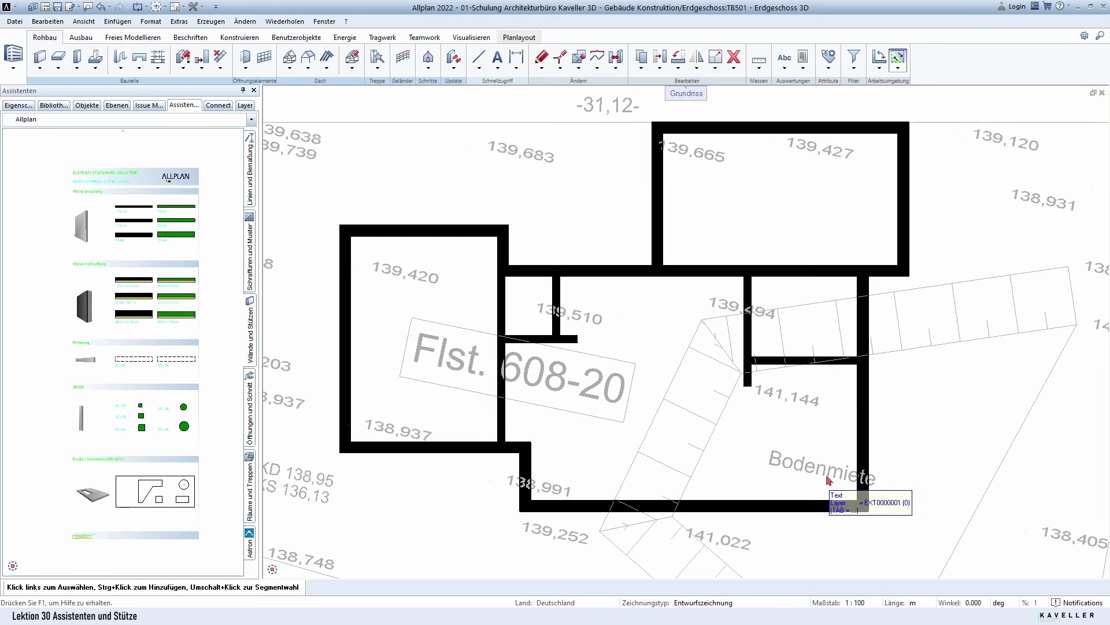
left_click(705, 602)
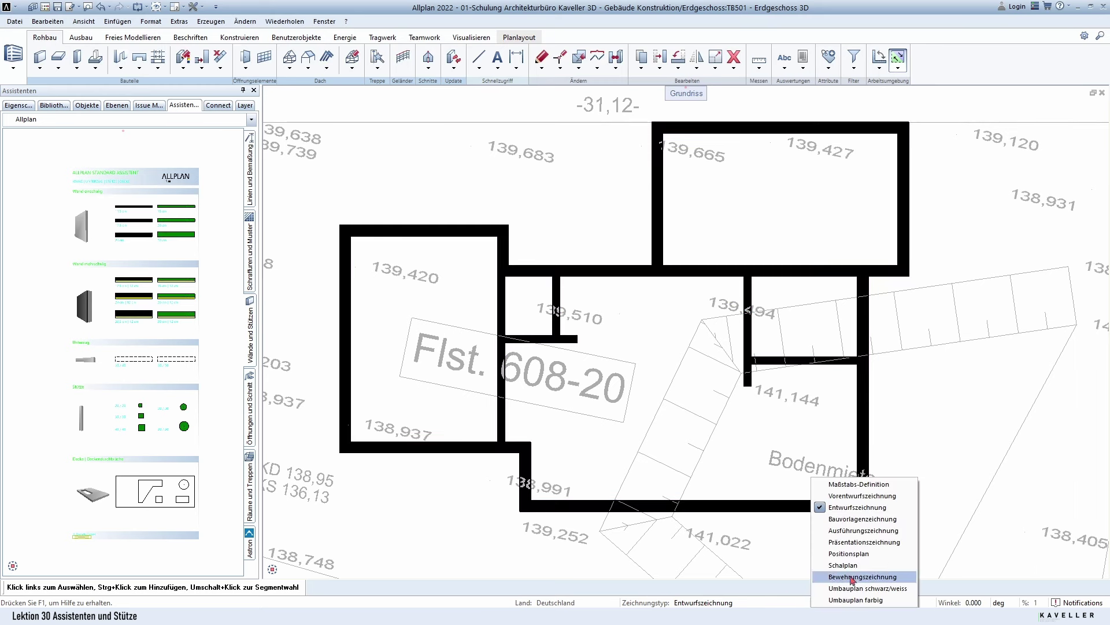
left_click(850, 496)
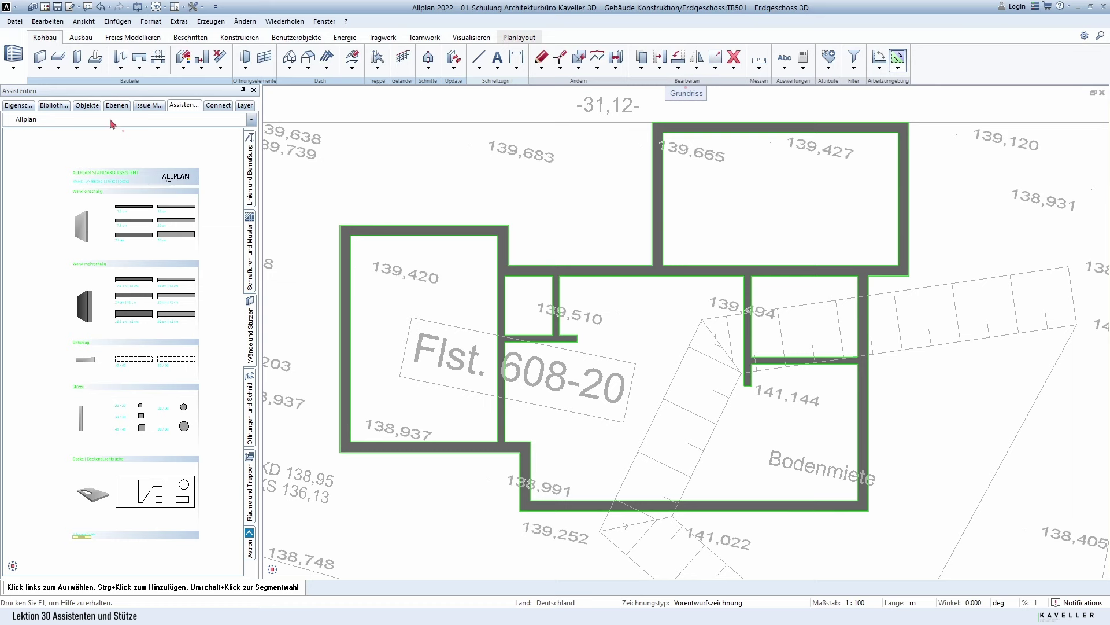
left_click(47, 65)
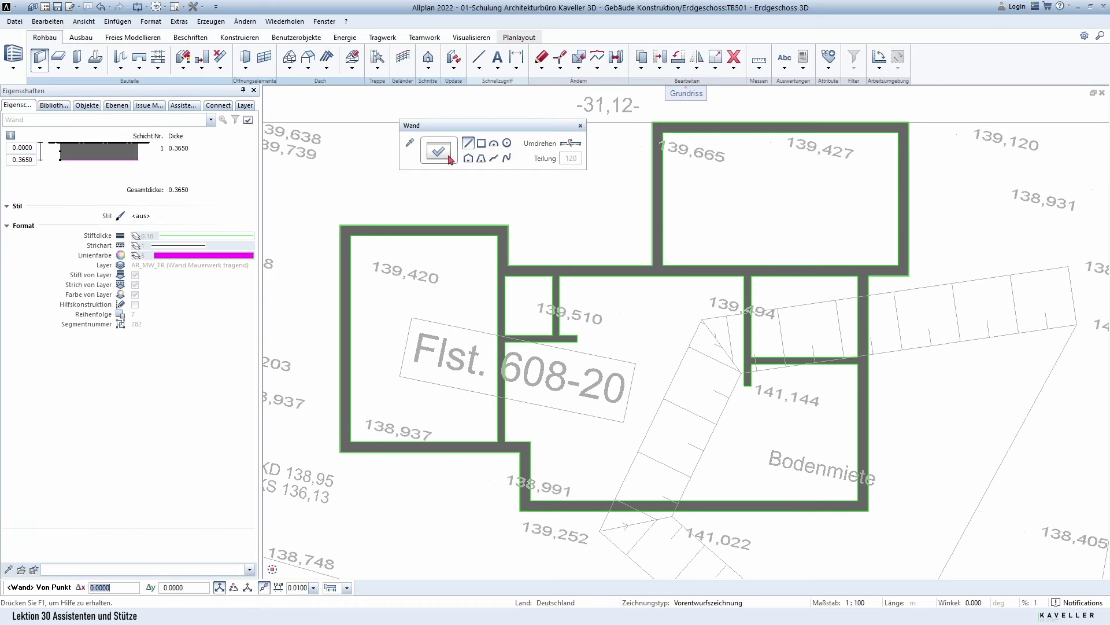
left_click(439, 152)
left_click(385, 353)
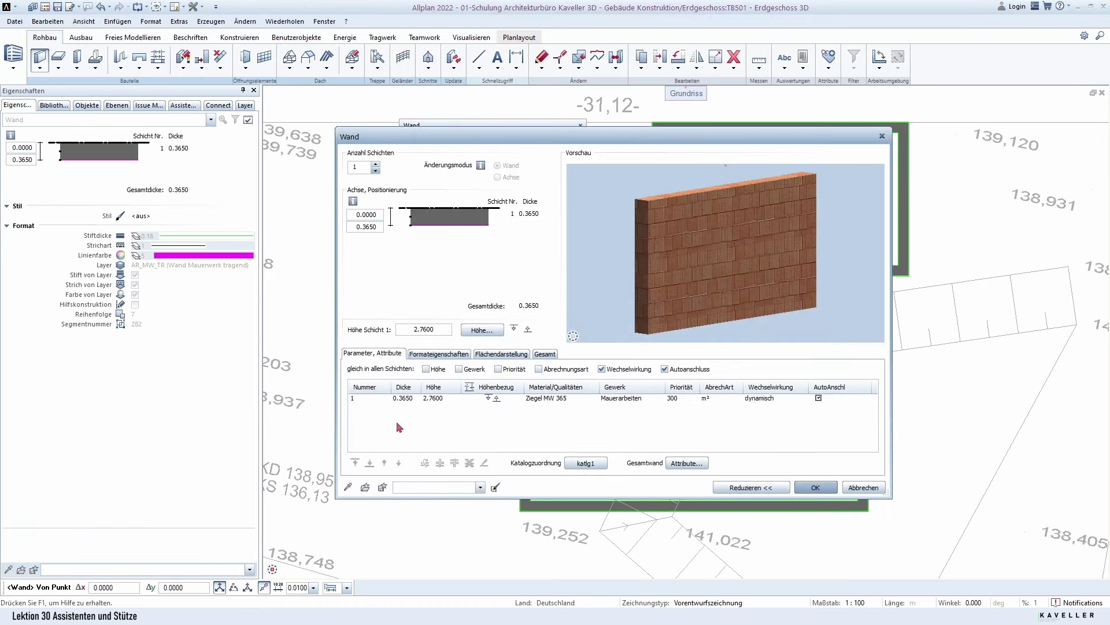
left_click(438, 354)
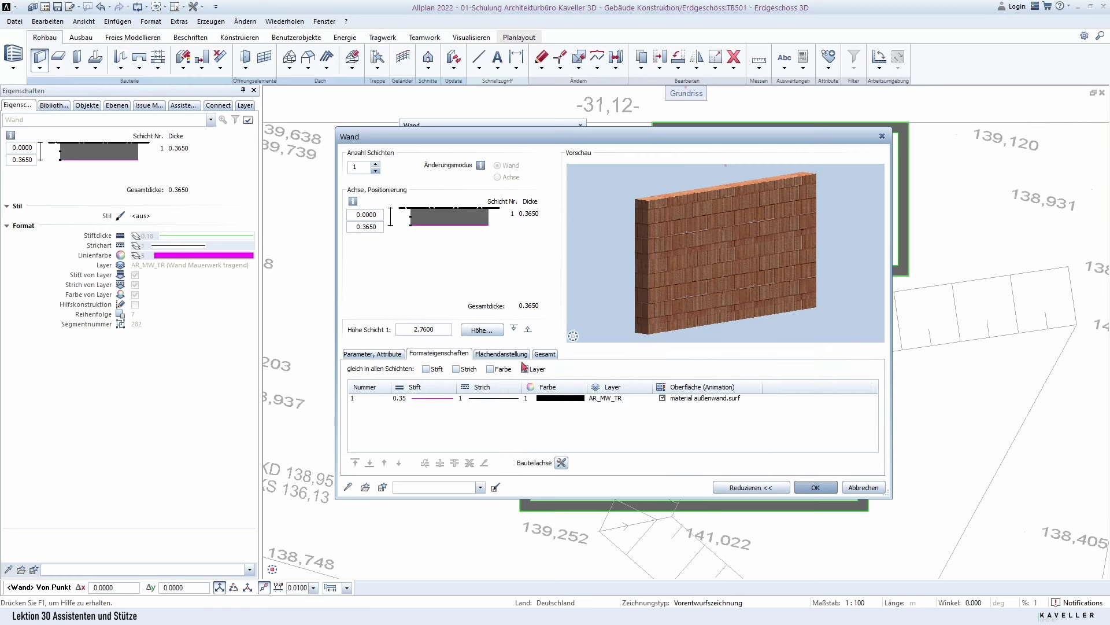
left_click(501, 354)
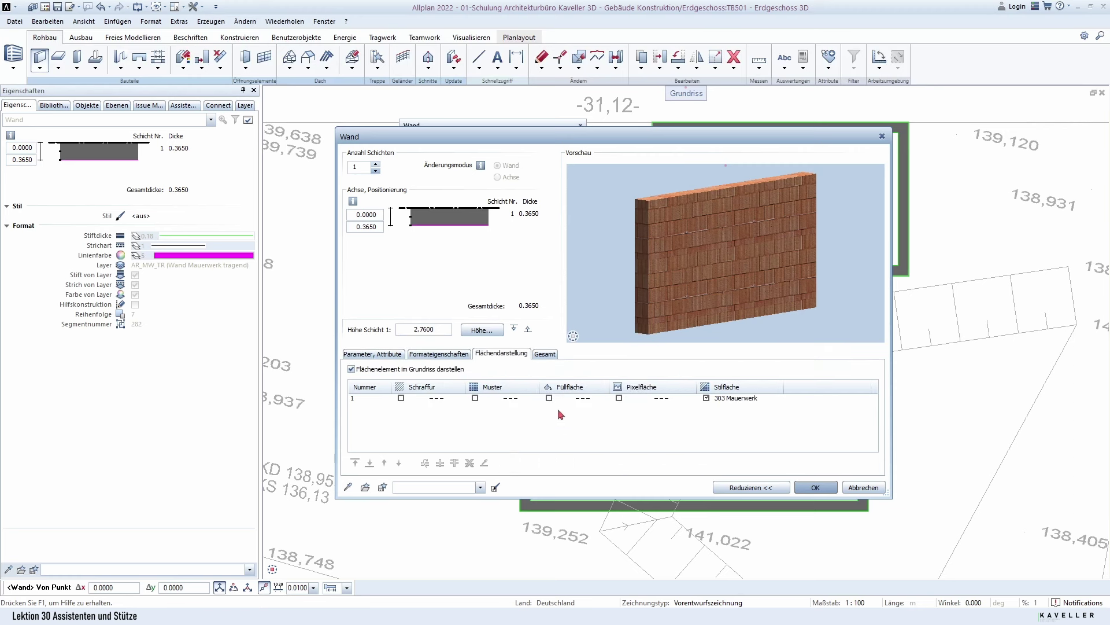
left_click(385, 355)
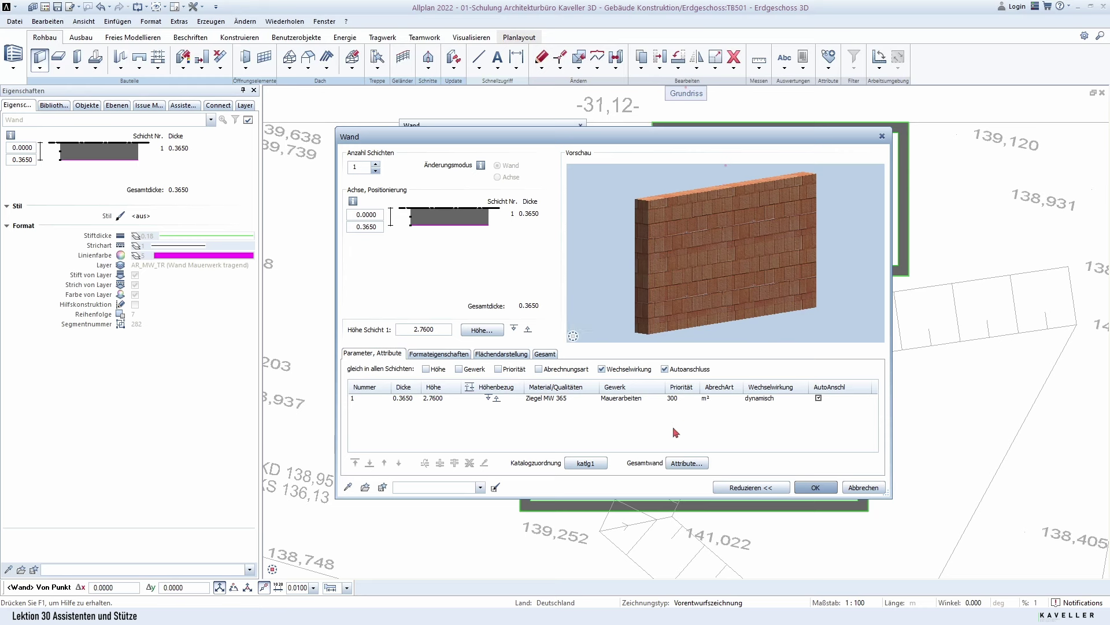
left_click(865, 489)
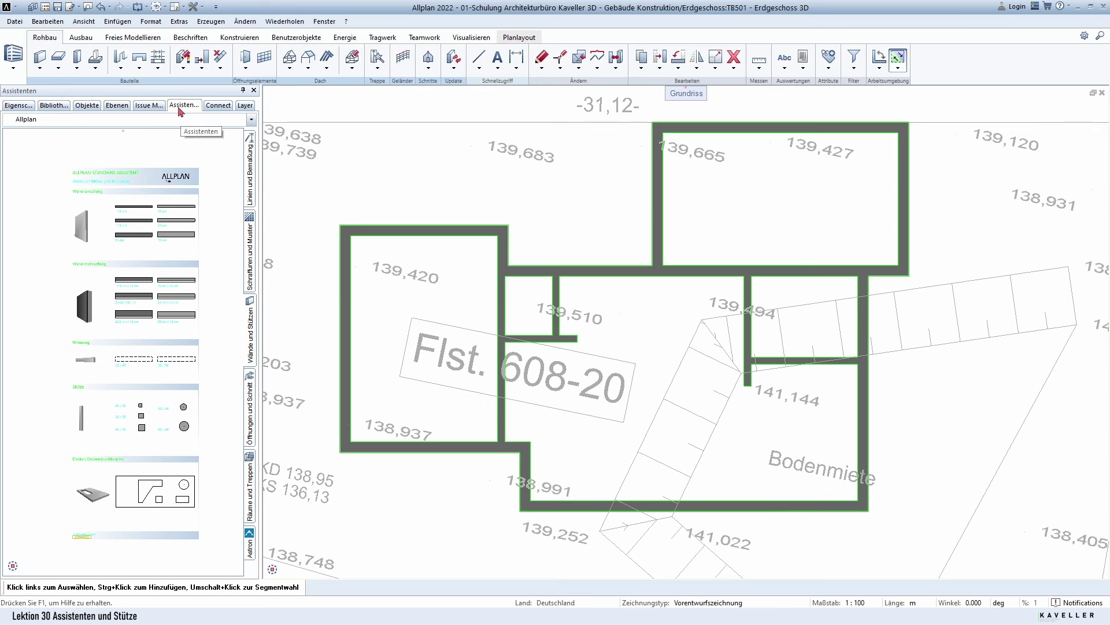
left_click(20, 107)
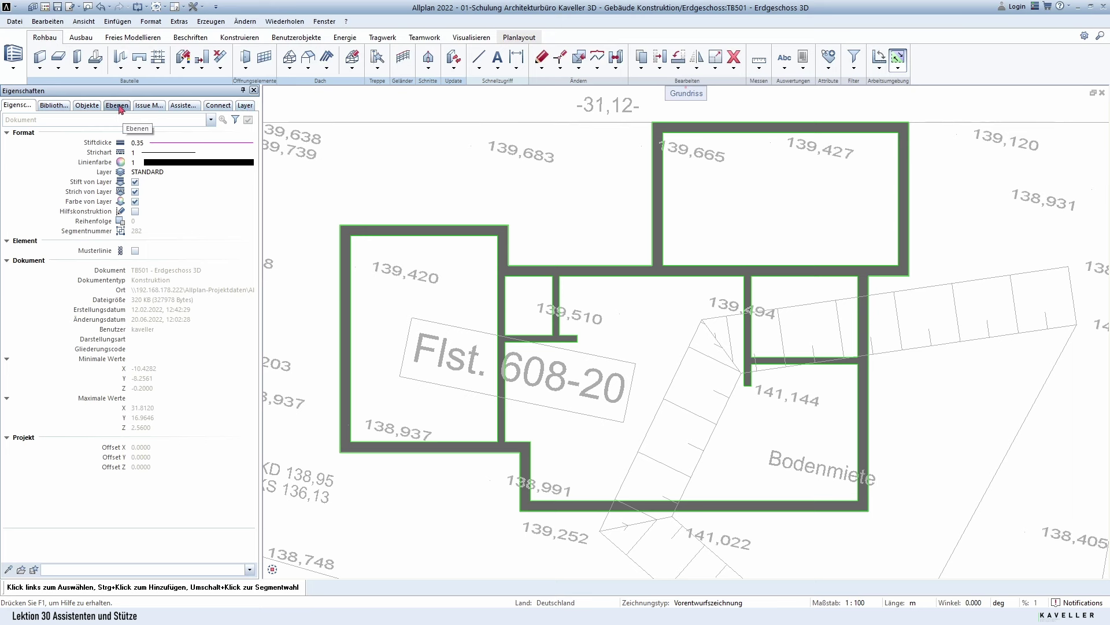
left_click(181, 110)
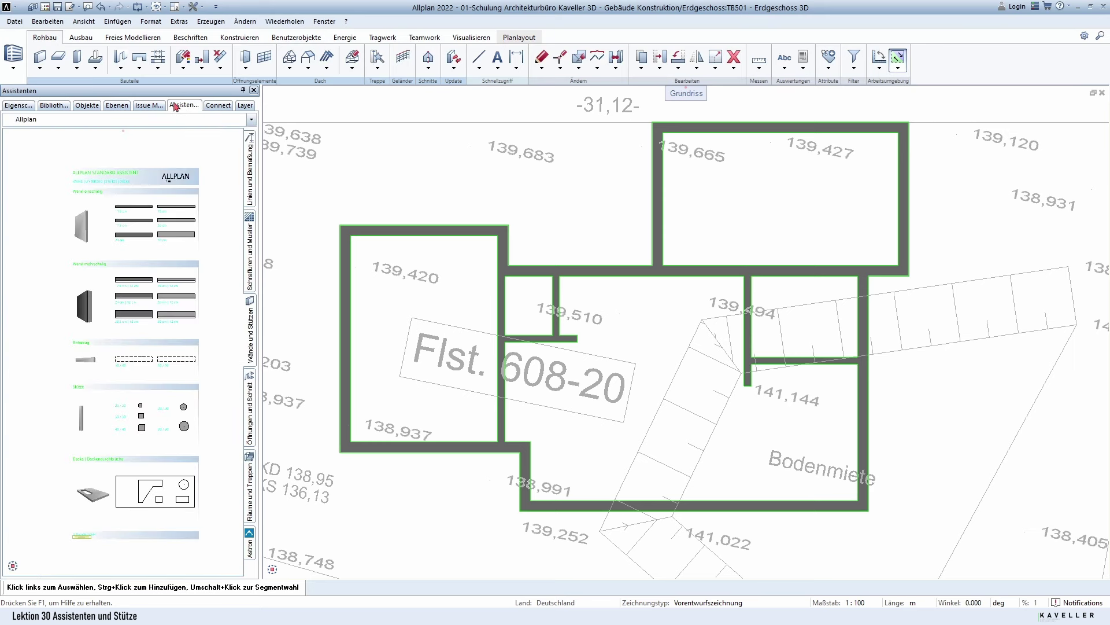
left_click(170, 120)
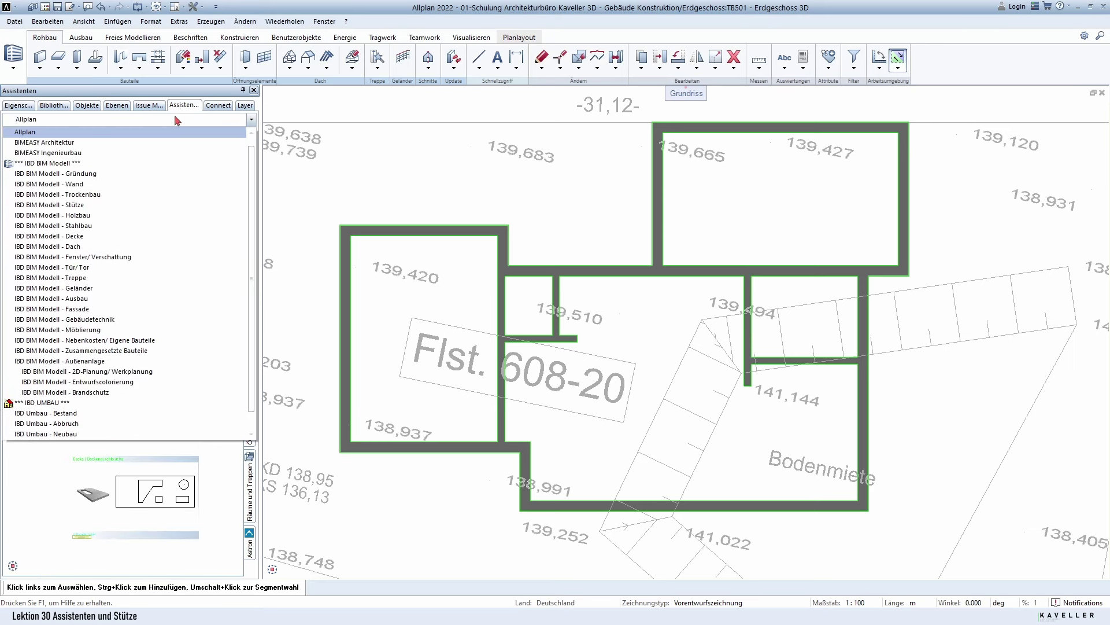
left_click(177, 121)
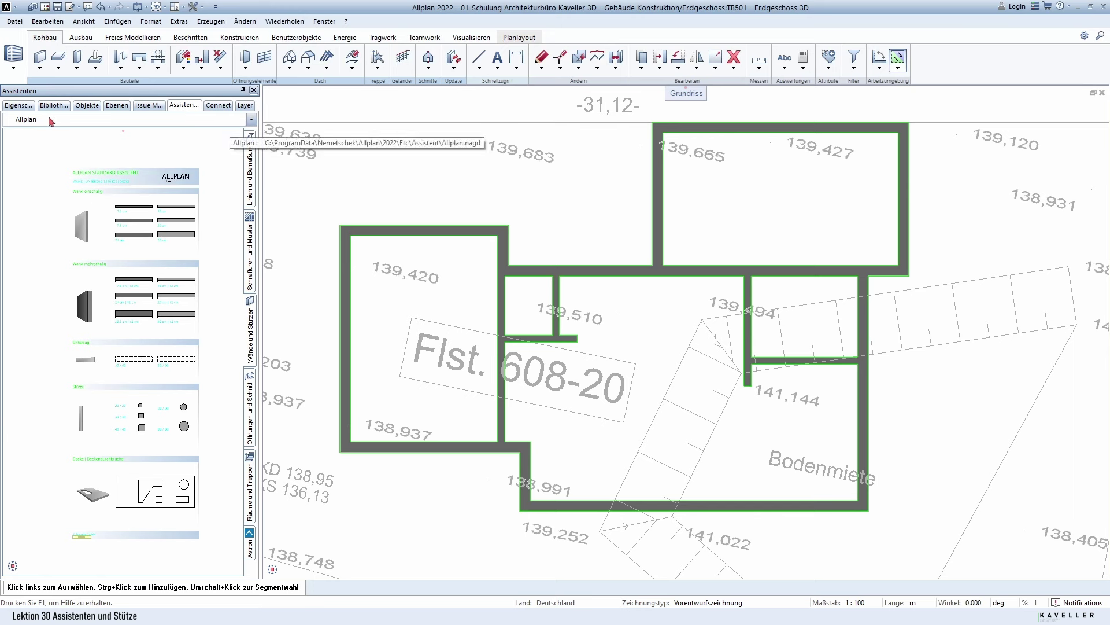
left_click(251, 122)
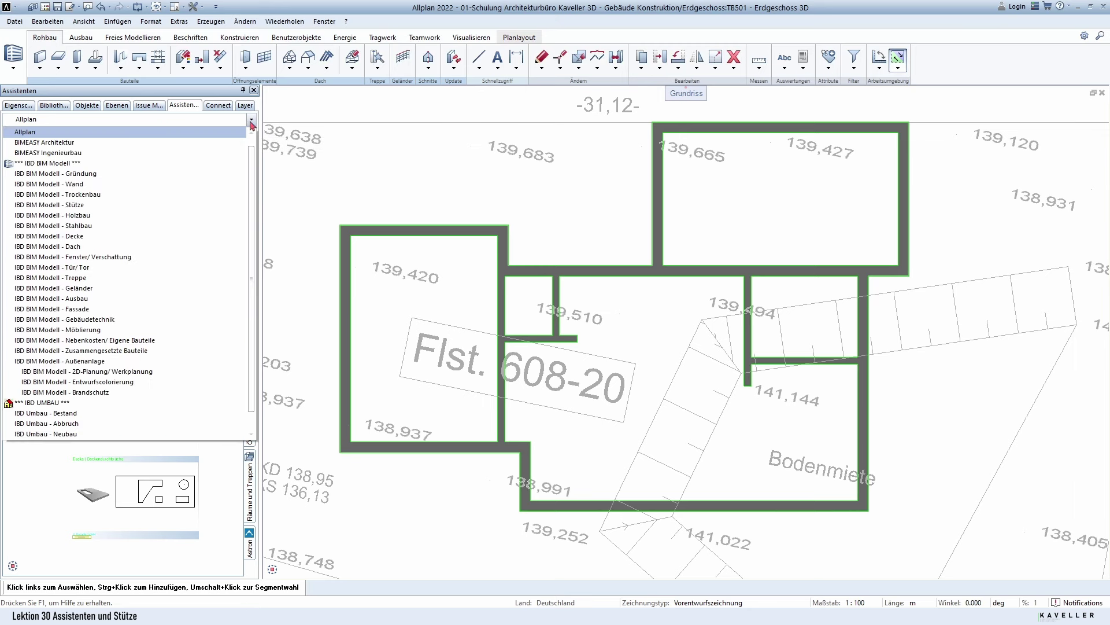
scroll(153, 151, "down", 1)
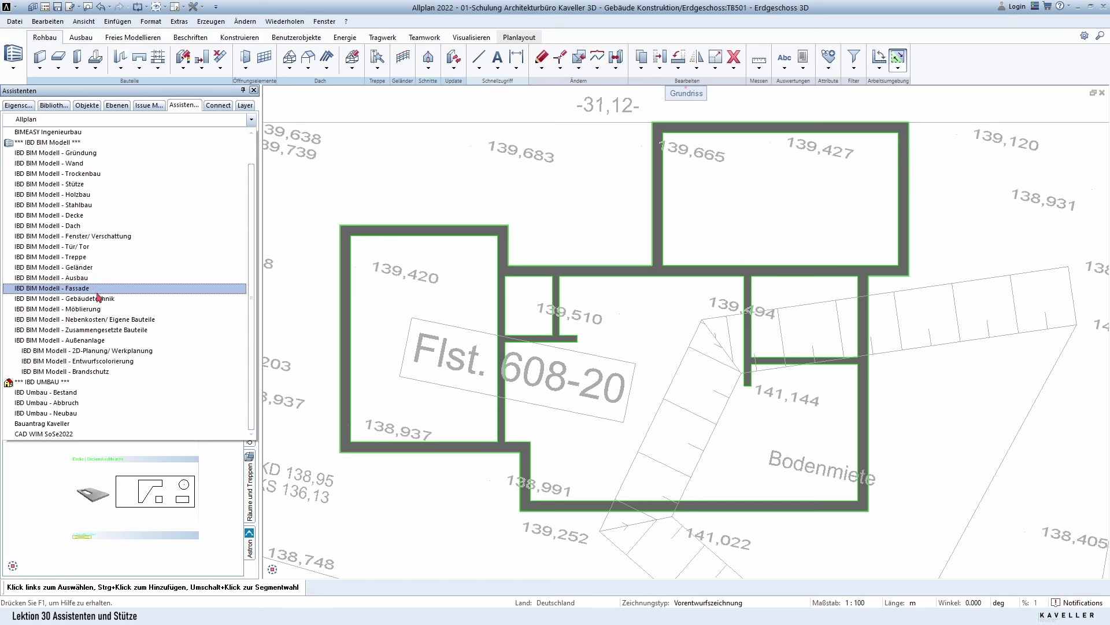
scroll(96, 312, "up", 1)
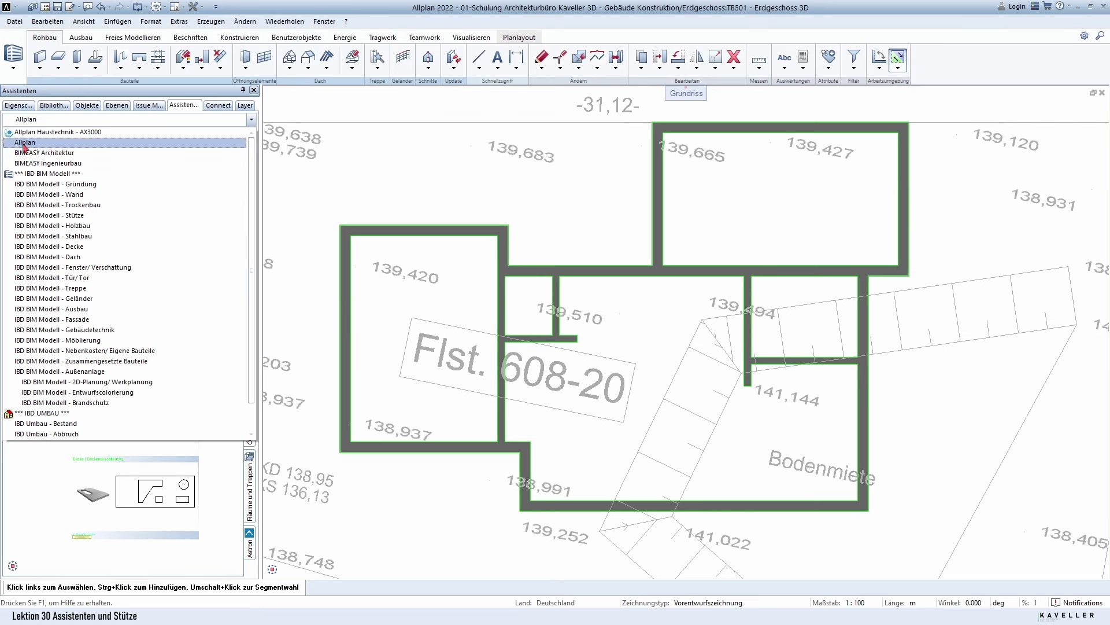
left_click(24, 146)
left_click(28, 122)
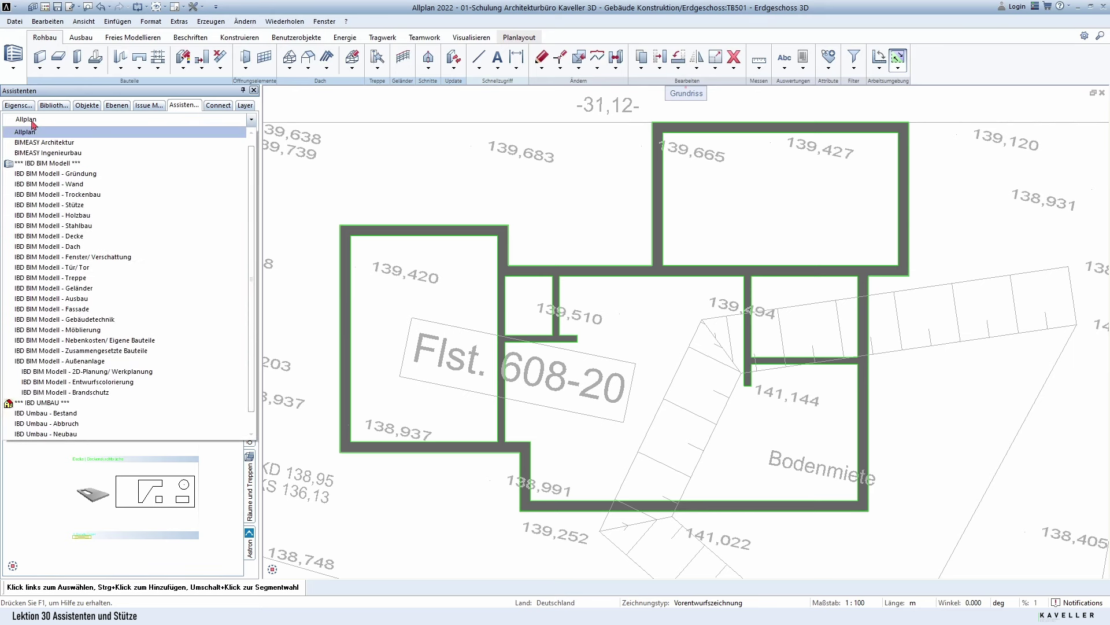
scroll(46, 138, "up", 1)
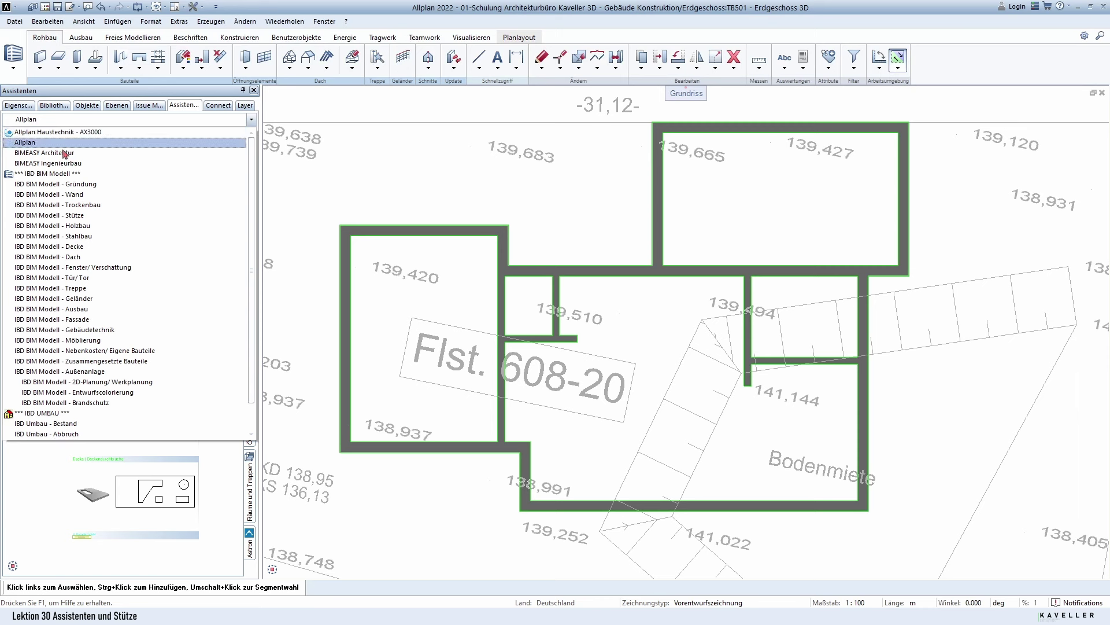
left_click(32, 144)
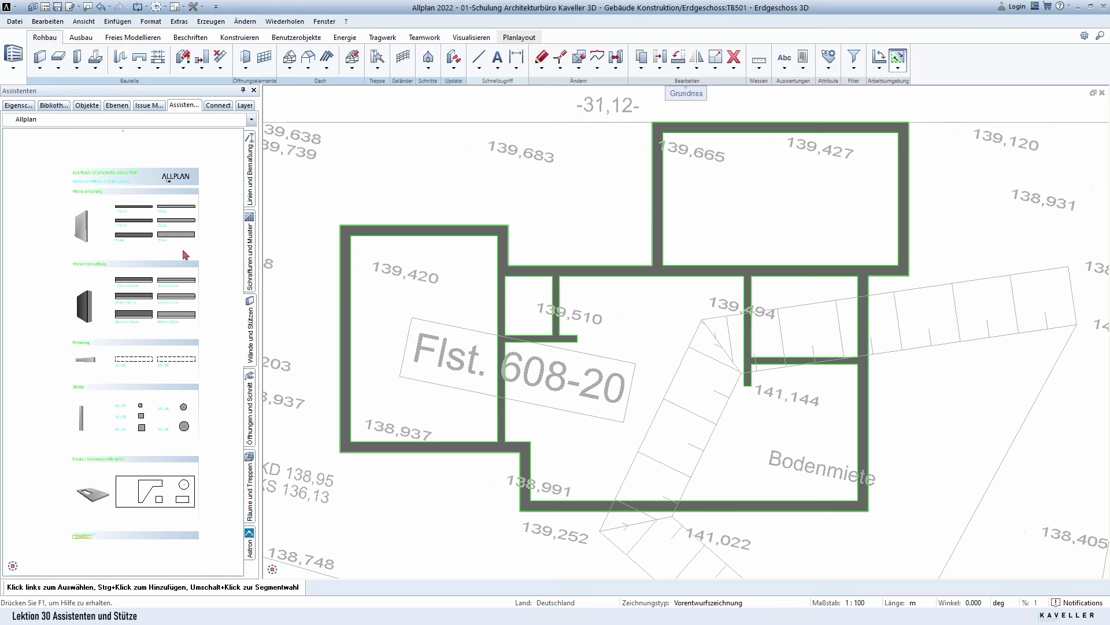
Apply the Bildschirmdarstellung settings with Farbe zeigt Stift off so outlines show true colours.
scroll(165, 259, "down", 2)
scroll(164, 259, "down", 3)
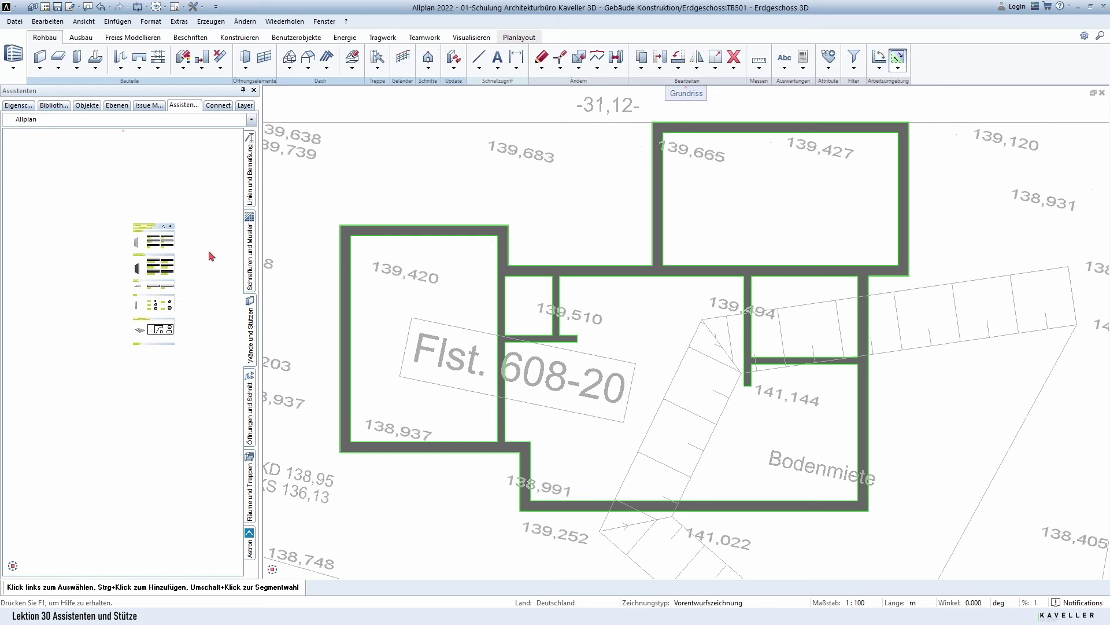
scroll(141, 257, "up", 2)
scroll(141, 257, "up", 3)
scroll(141, 257, "down", 2)
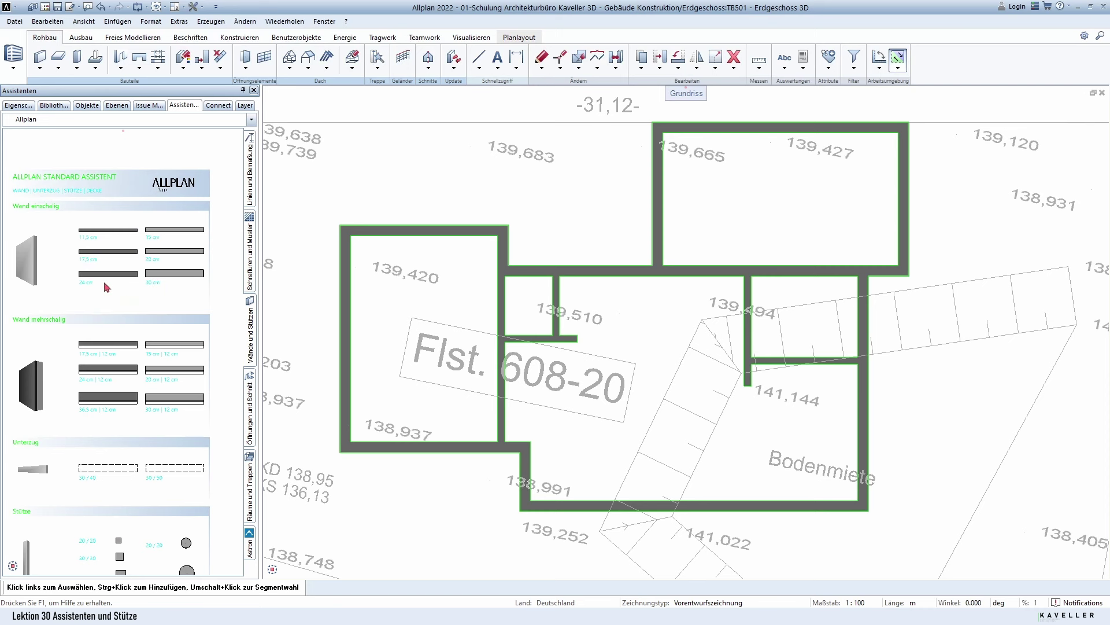
scroll(130, 285, "down", 1)
scroll(140, 275, "down", 1)
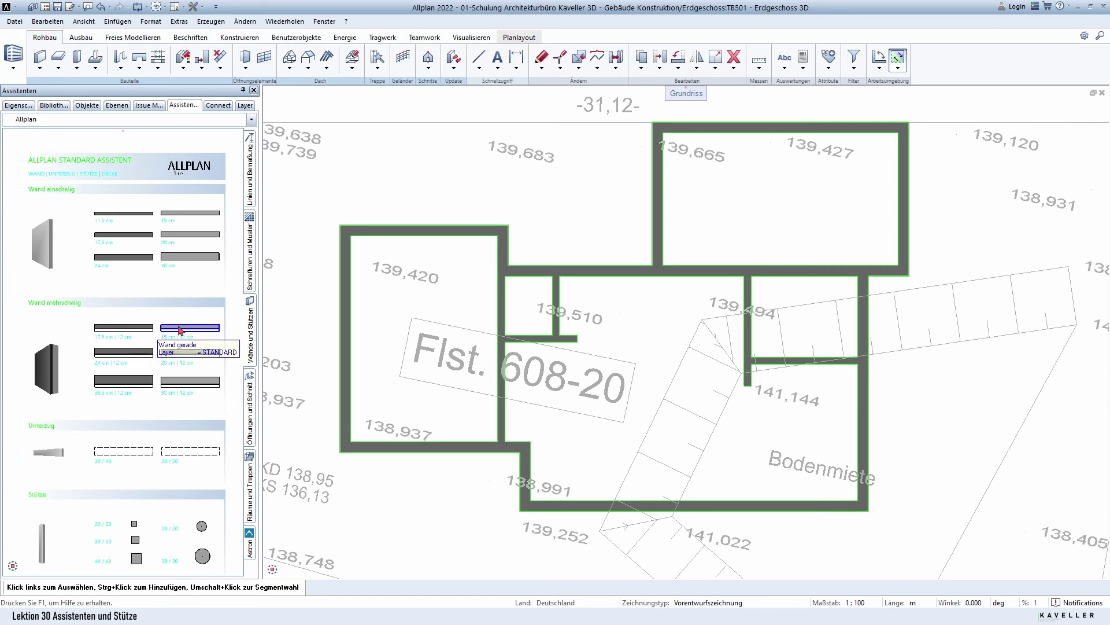
left_click(177, 7)
left_click(162, 8)
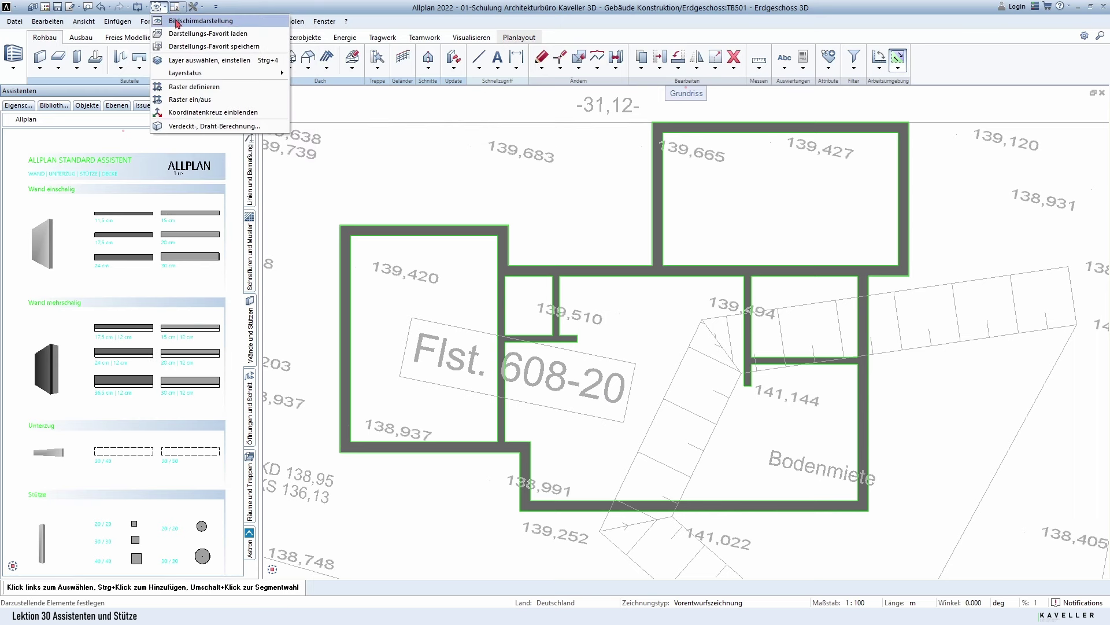
left_click(177, 34)
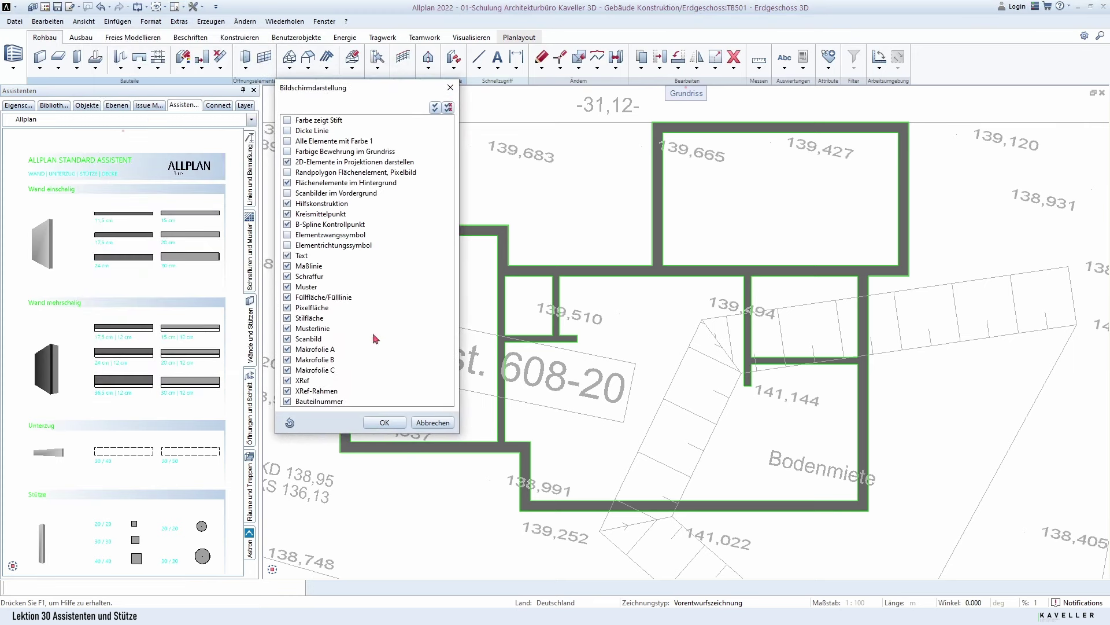
left_click(384, 422)
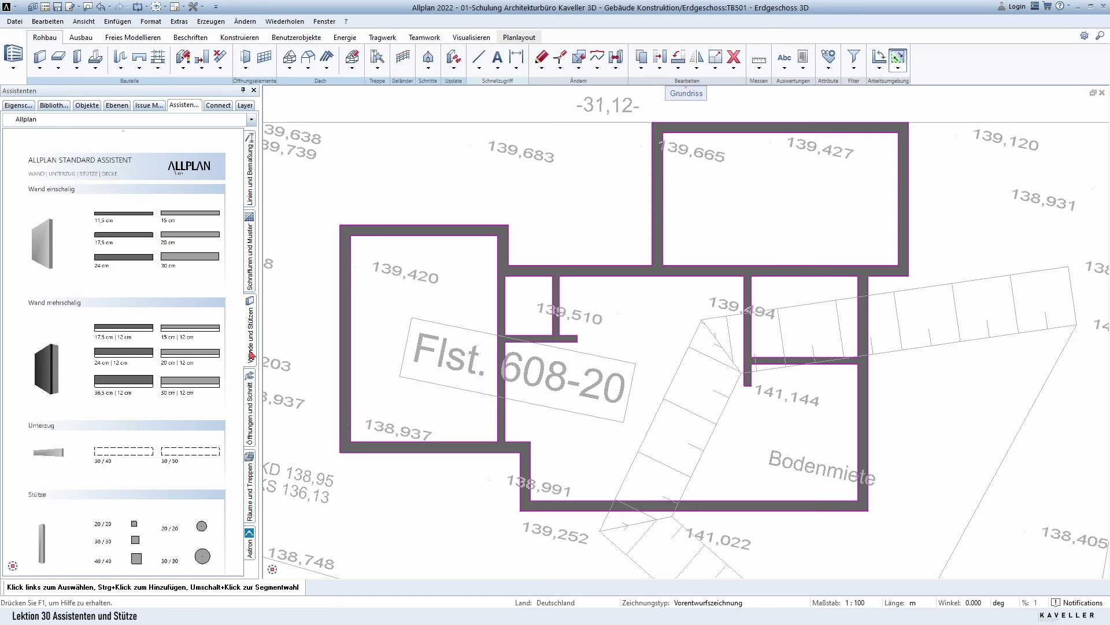
left_click(251, 199)
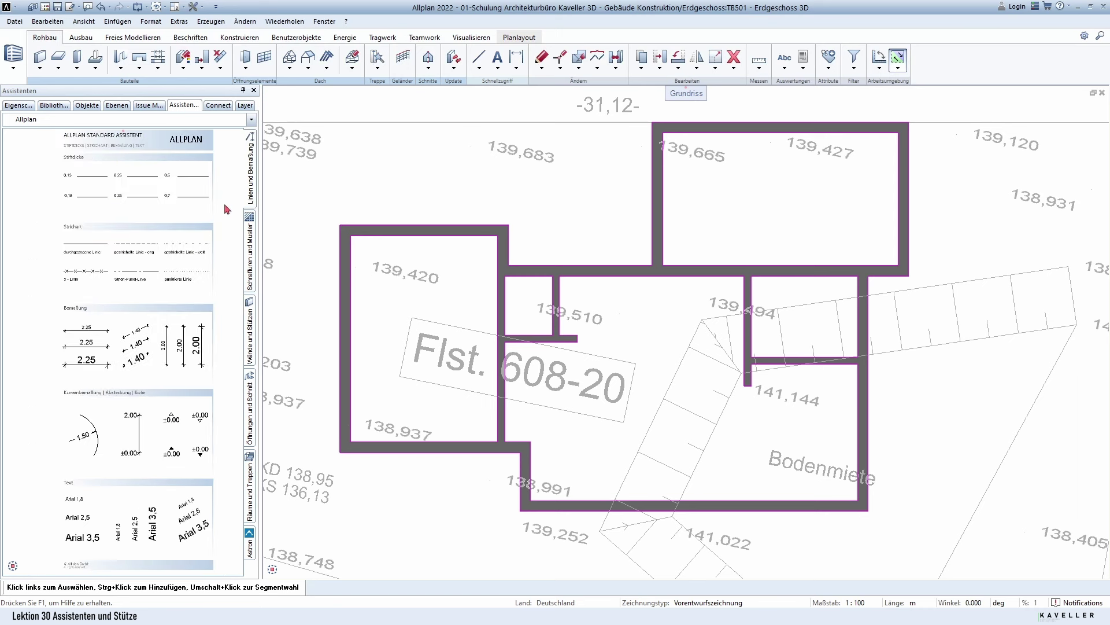
scroll(203, 226, "down", 3)
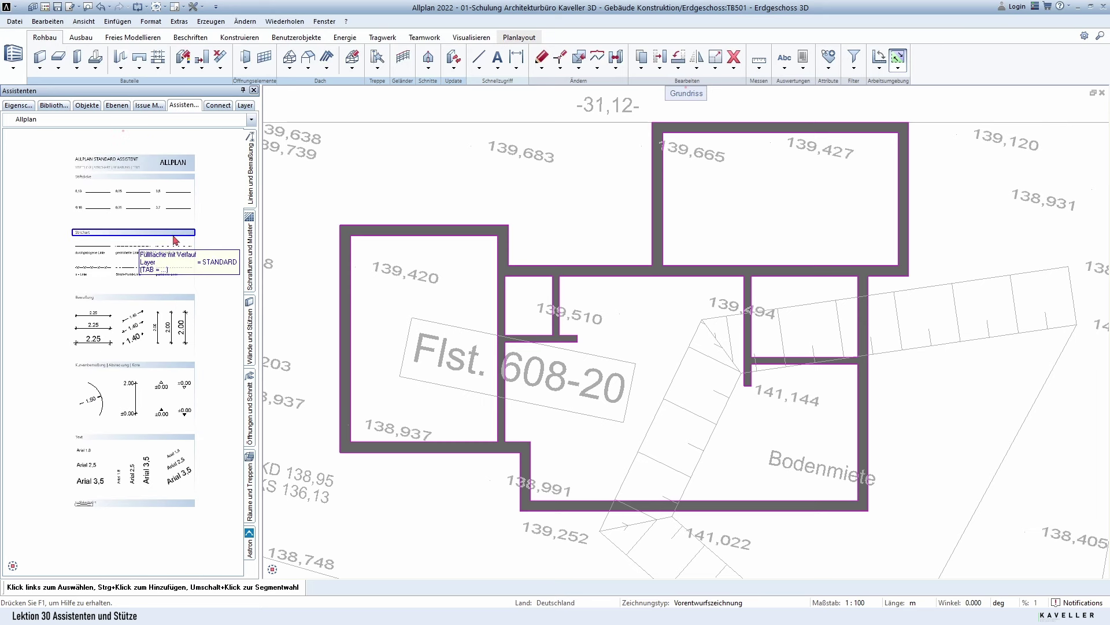
scroll(225, 145, "up", 1)
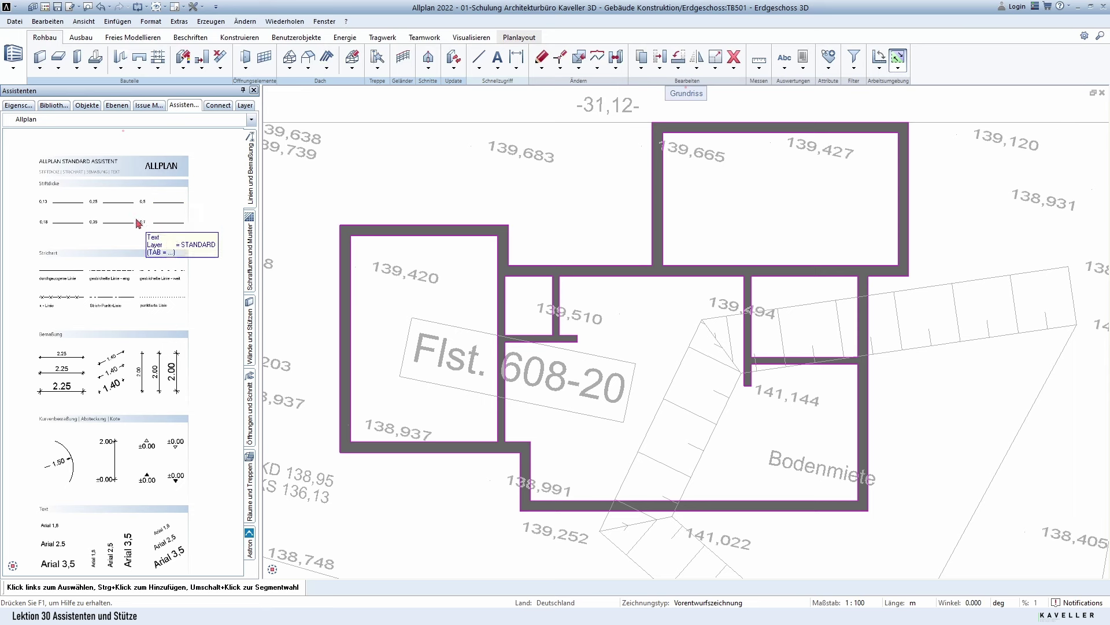
scroll(69, 209, "up", 1)
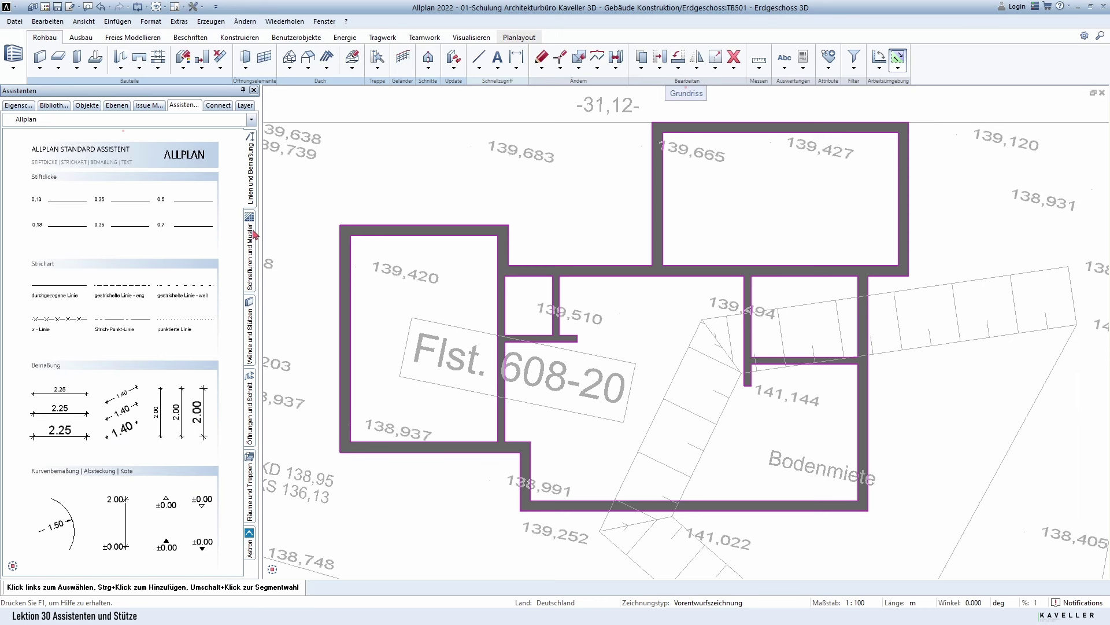
left_click(254, 345)
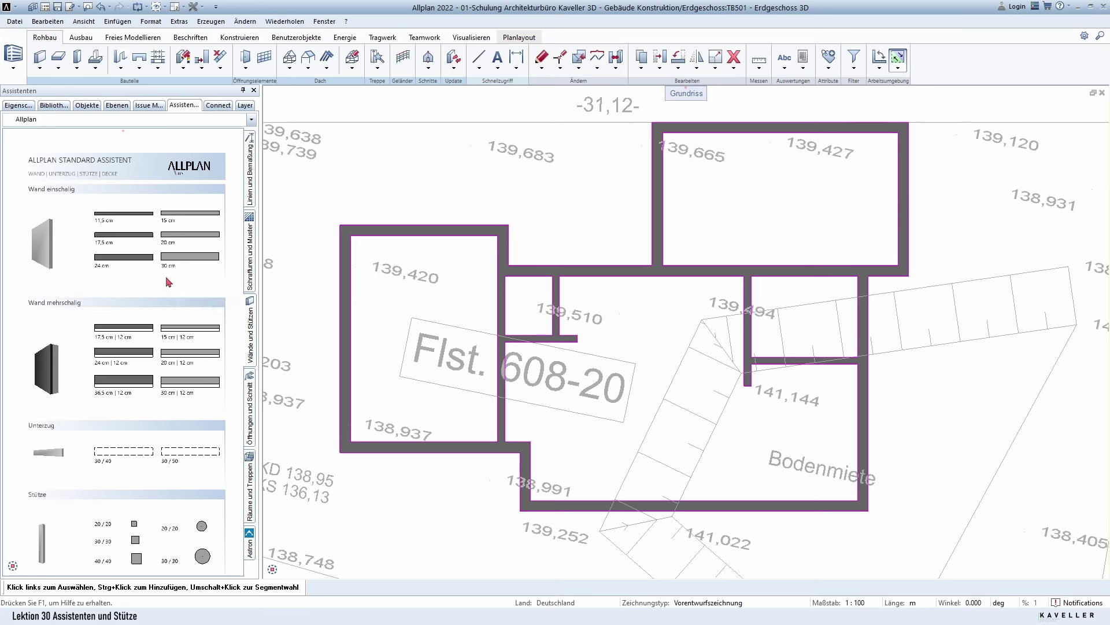
Choose BIMEASY Architektur in the Assistenten combo box, then reopen the assistant list.
left_click(69, 123)
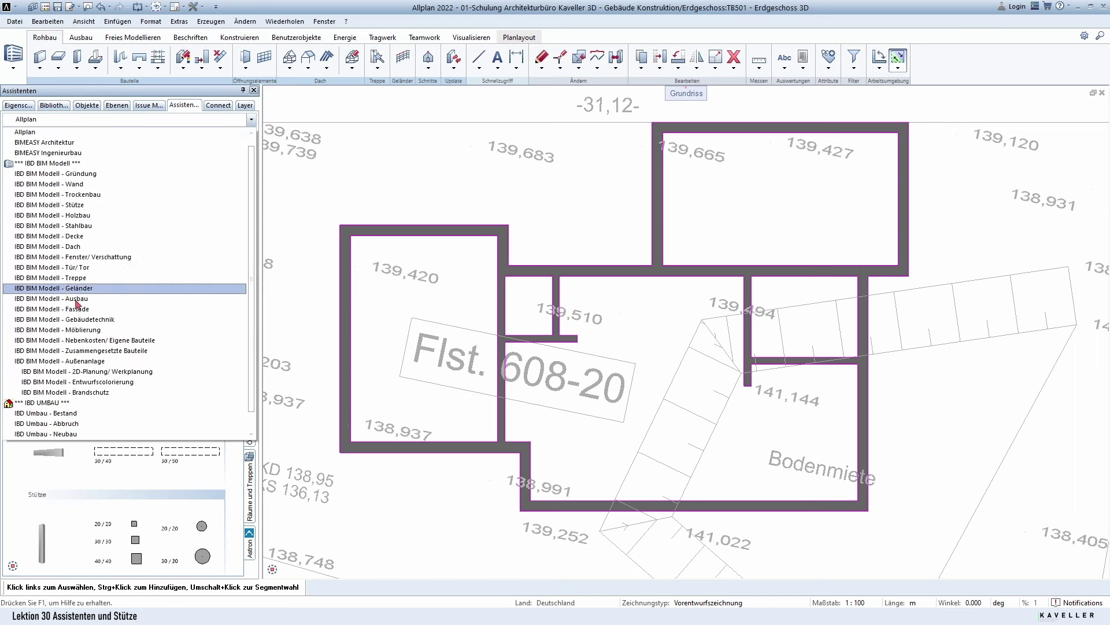
scroll(107, 273, "up", 1)
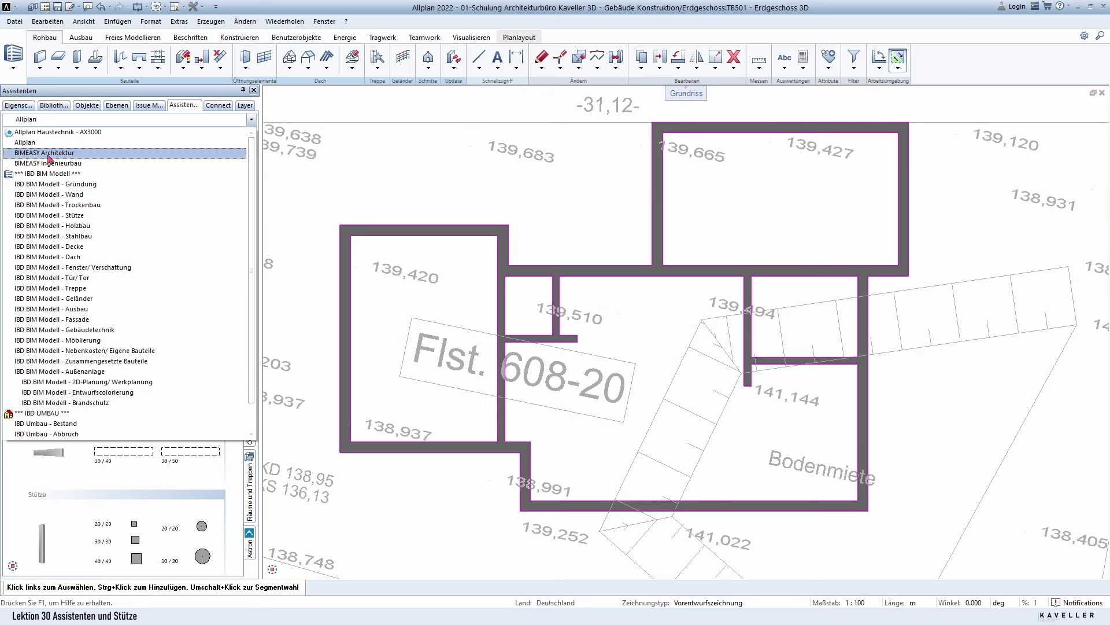
left_click(50, 155)
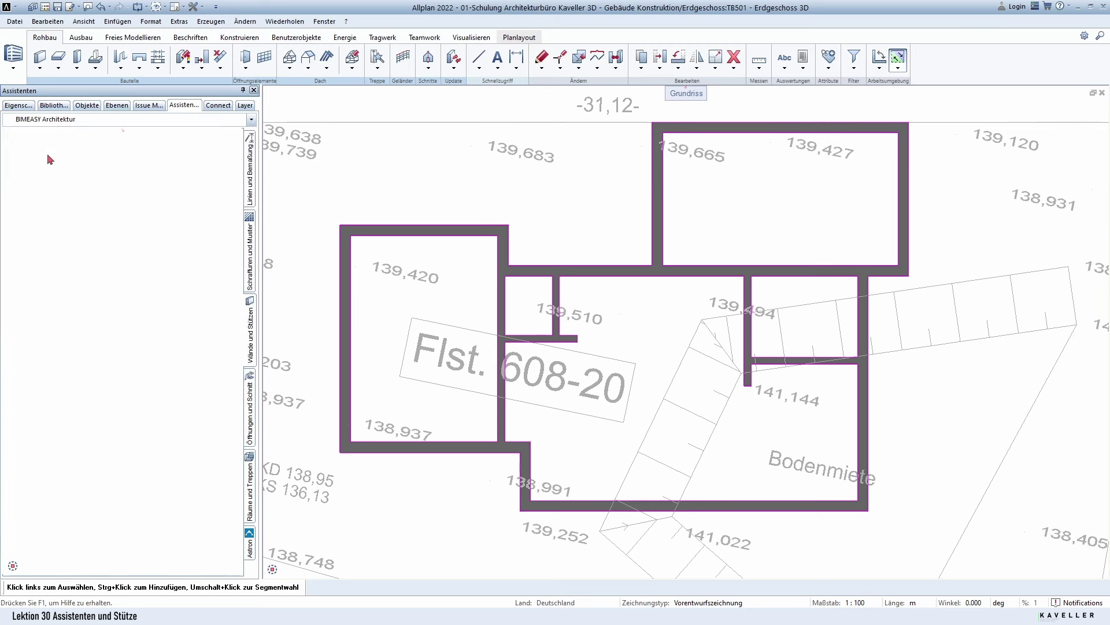
left_click(93, 122)
scroll(52, 148, "up", 1)
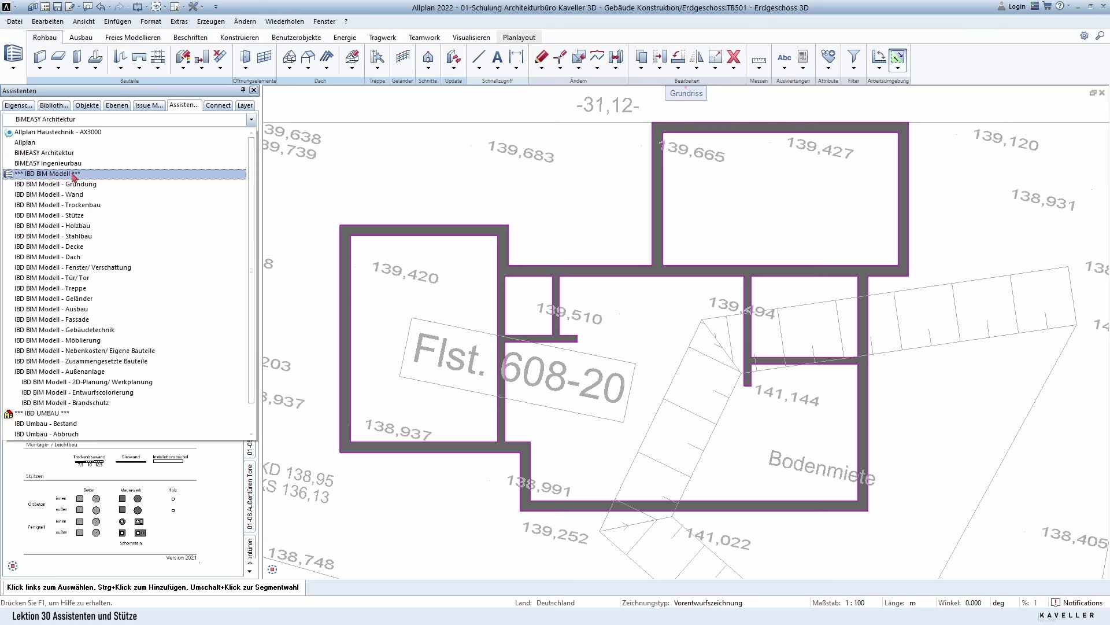
left_click(75, 198)
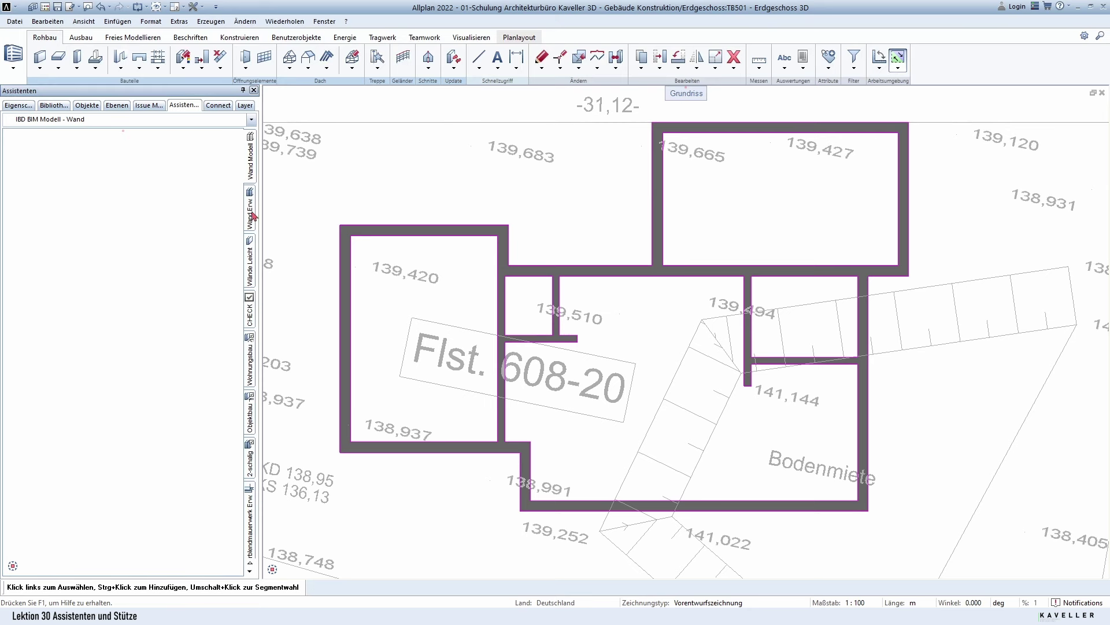
scroll(110, 290, "up", 2)
scroll(134, 324, "down", 2)
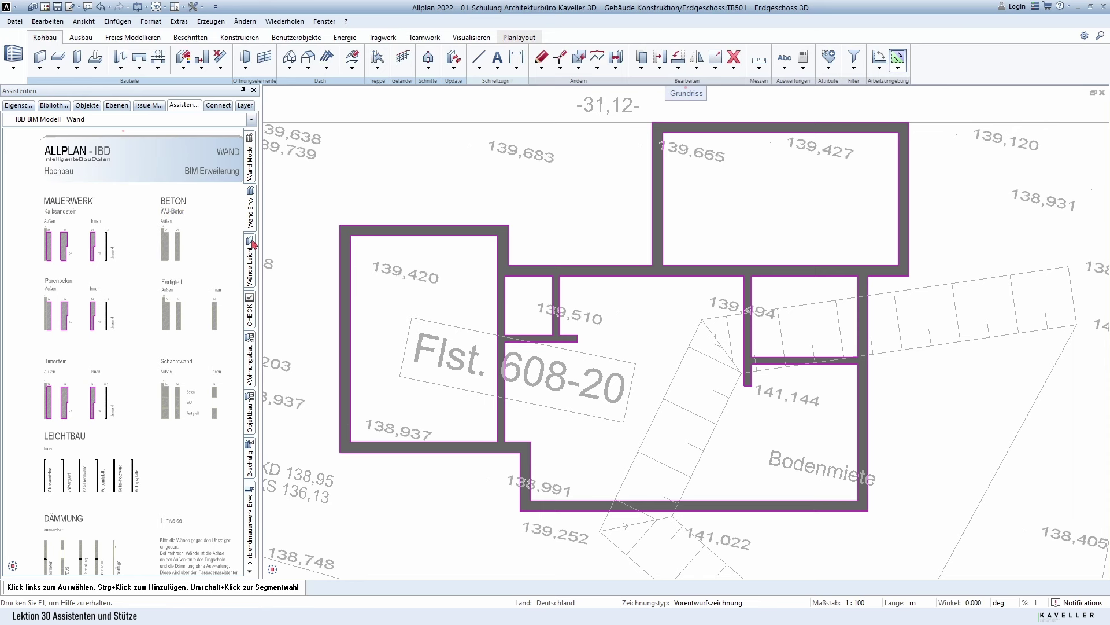
left_click(251, 119)
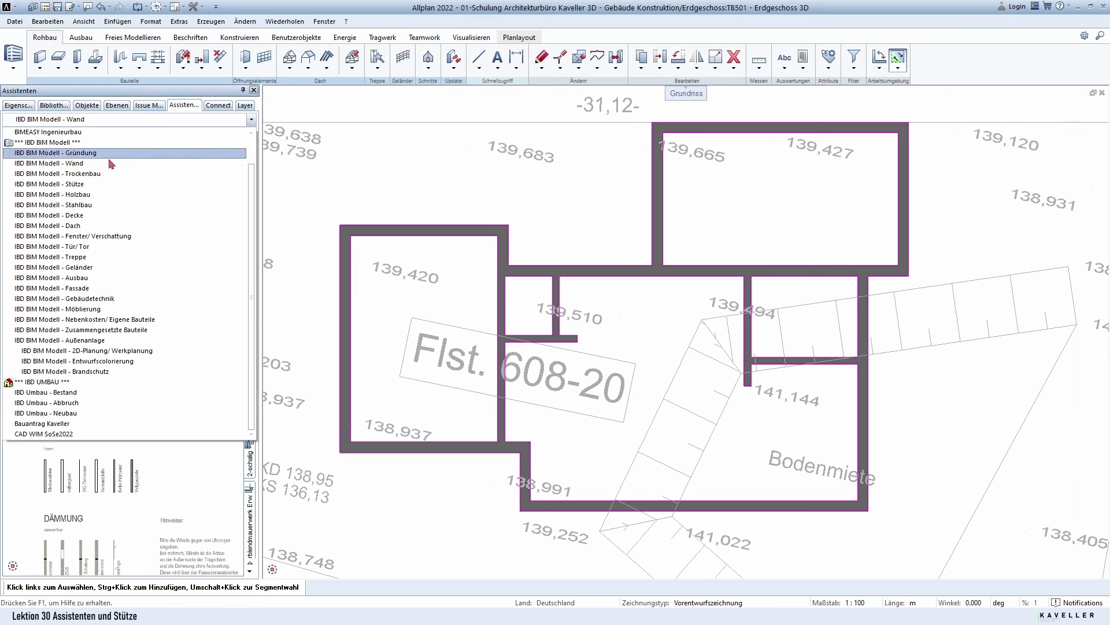
scroll(98, 274, "up", 1)
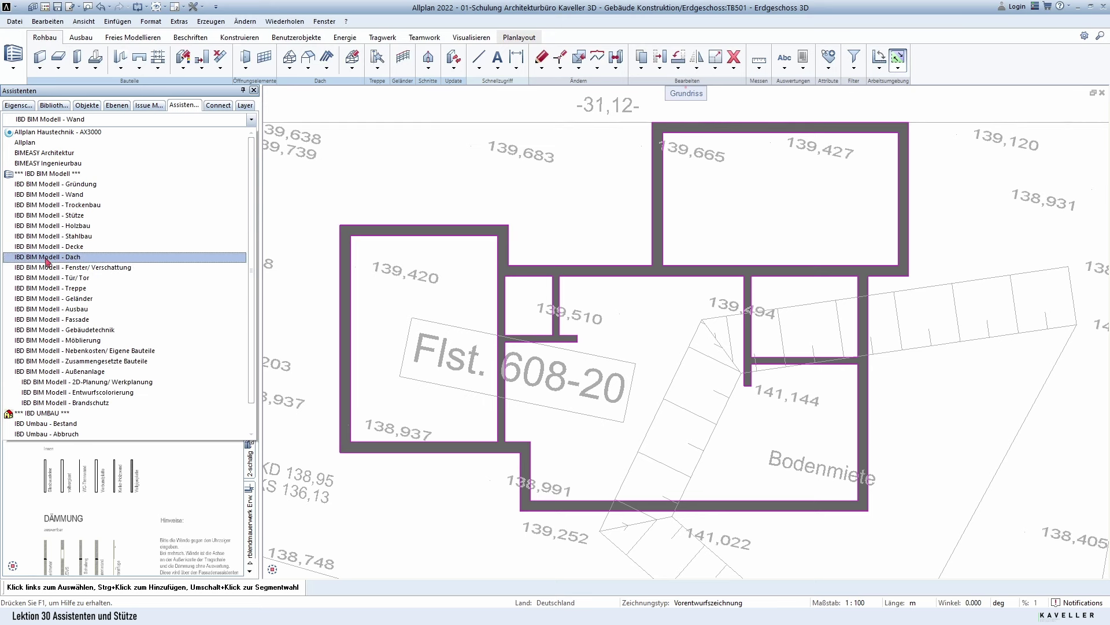
left_click(37, 155)
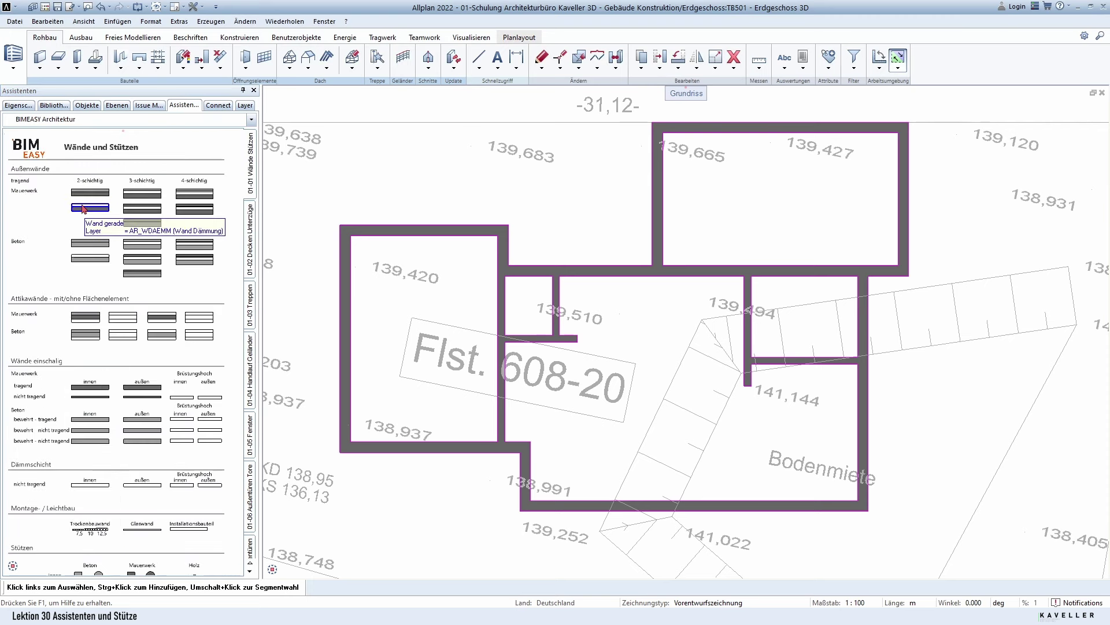
Widen the Assistenten palette and delete the plan's bottom exterior wall.
left_click_drag(262, 216, 322, 216)
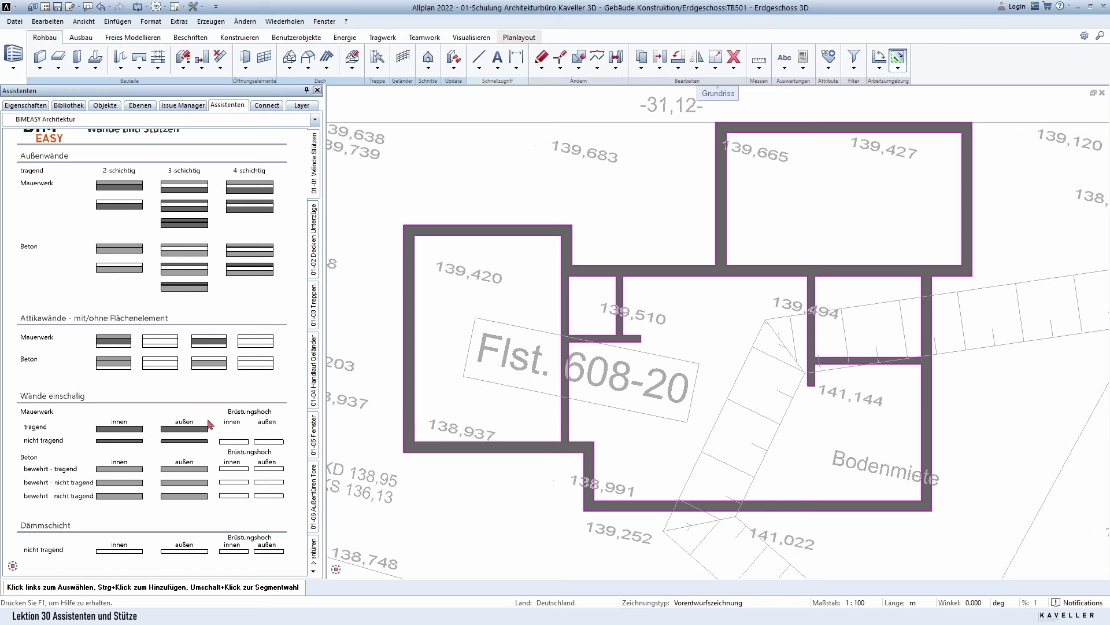
scroll(209, 425, "down", 5)
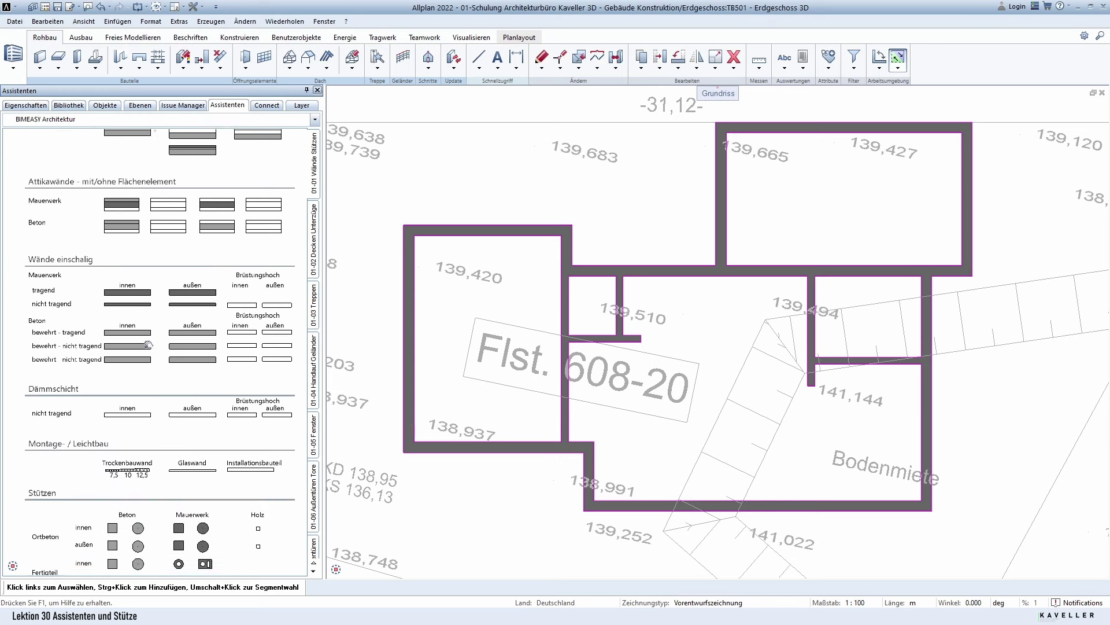
left_click(651, 513)
key("Delete")
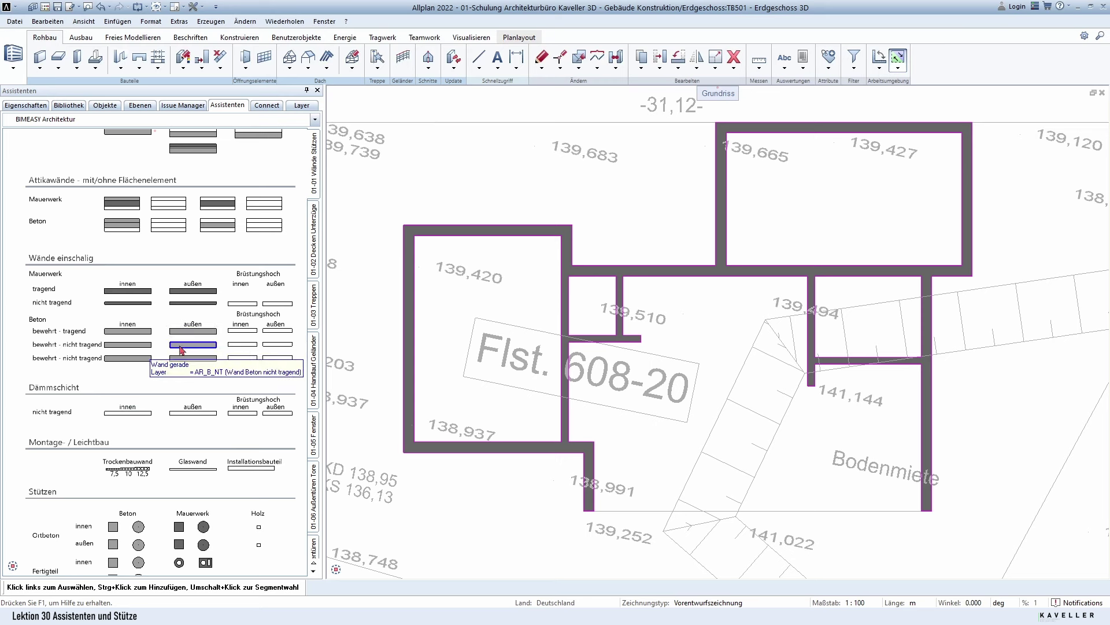
Start a tragend/außen Mauerwerk wall and set its layer thickness to 0,365 in Properties.
double_click(174, 293)
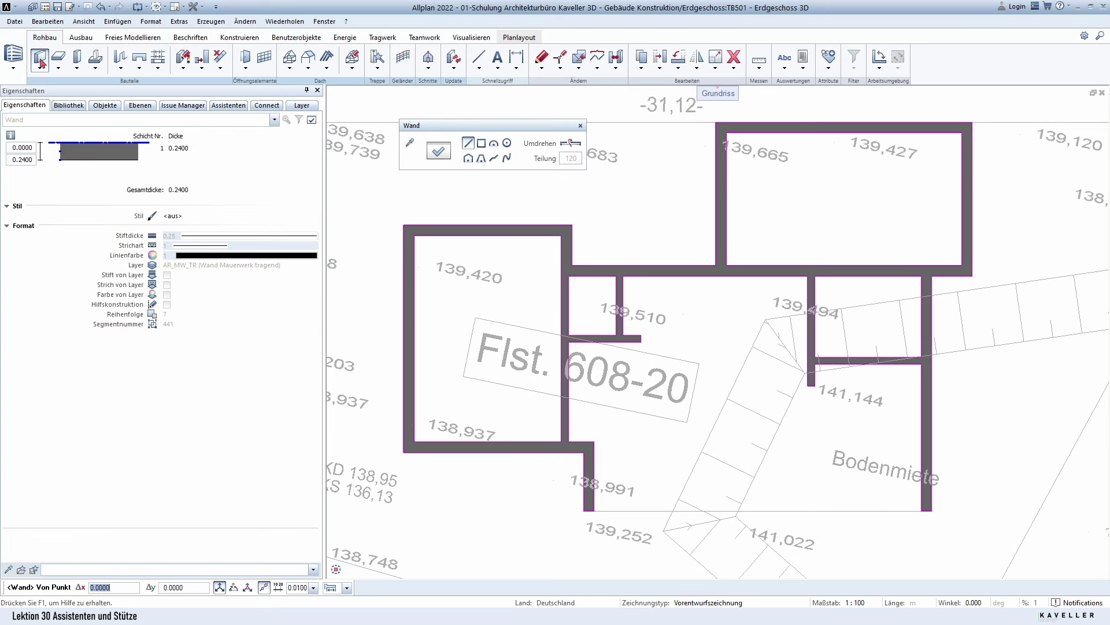
left_click(443, 152)
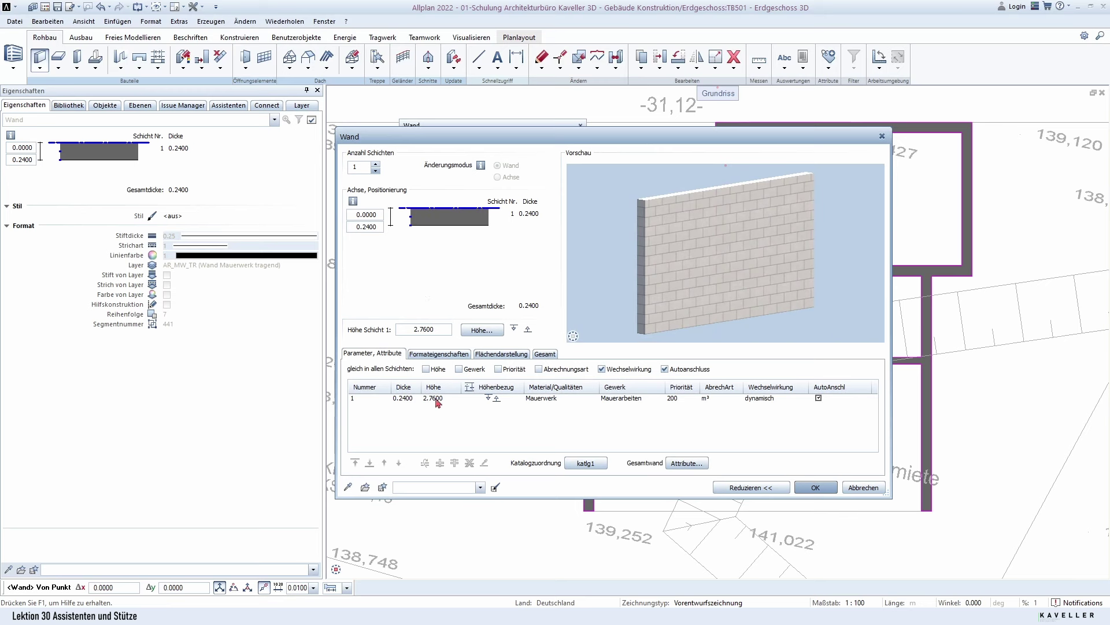
left_click(438, 353)
left_click_drag(711, 315, 740, 230)
left_click(501, 353)
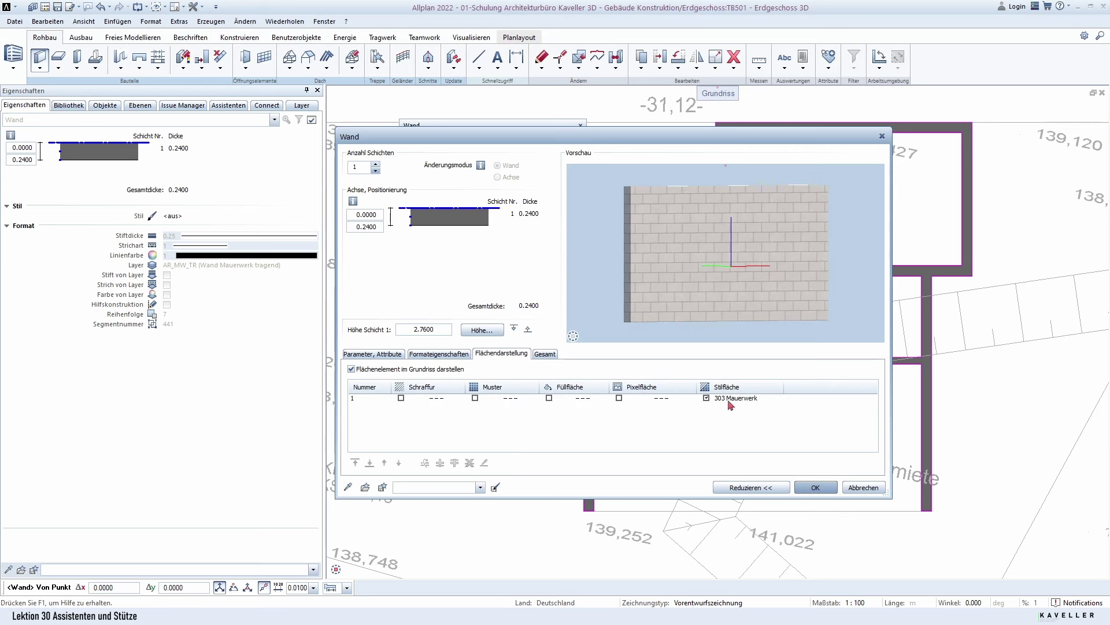
left_click(388, 353)
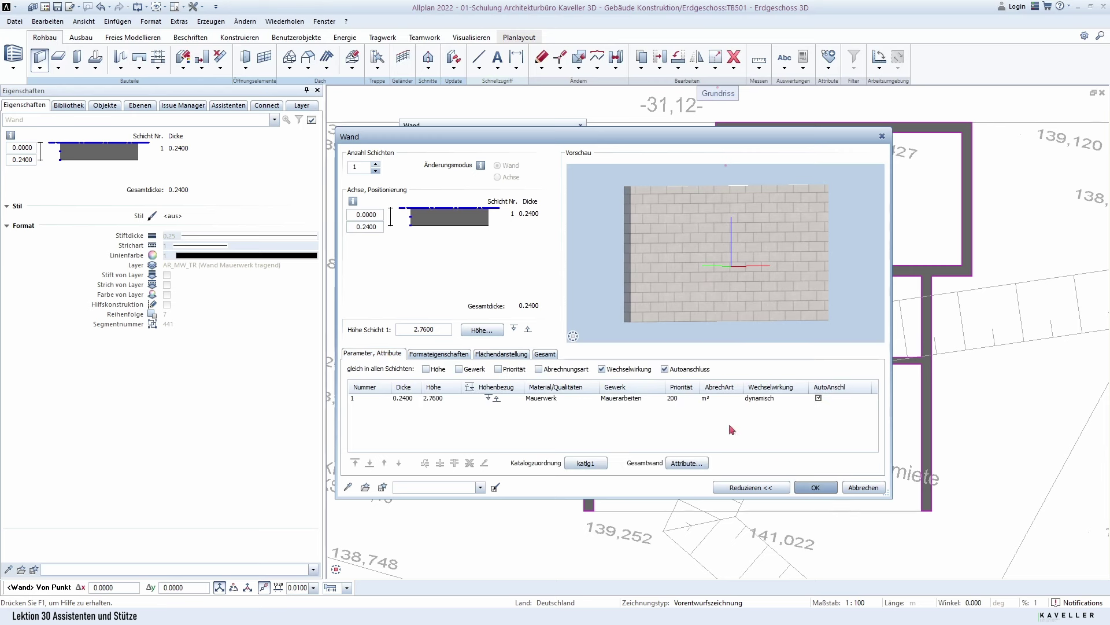
left_click(533, 215)
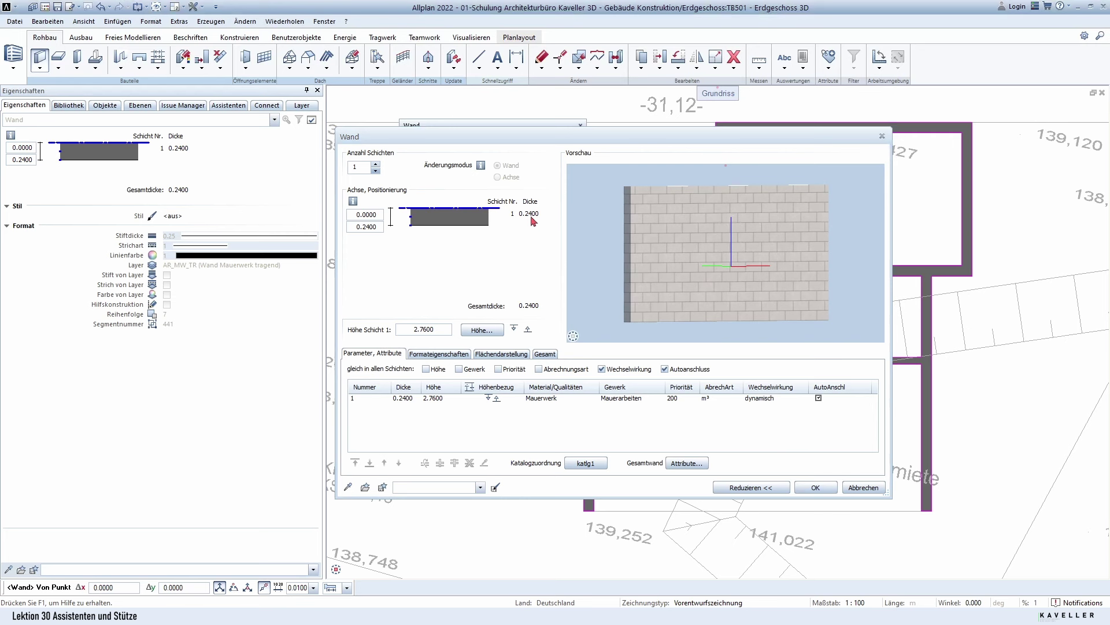
type("0,365")
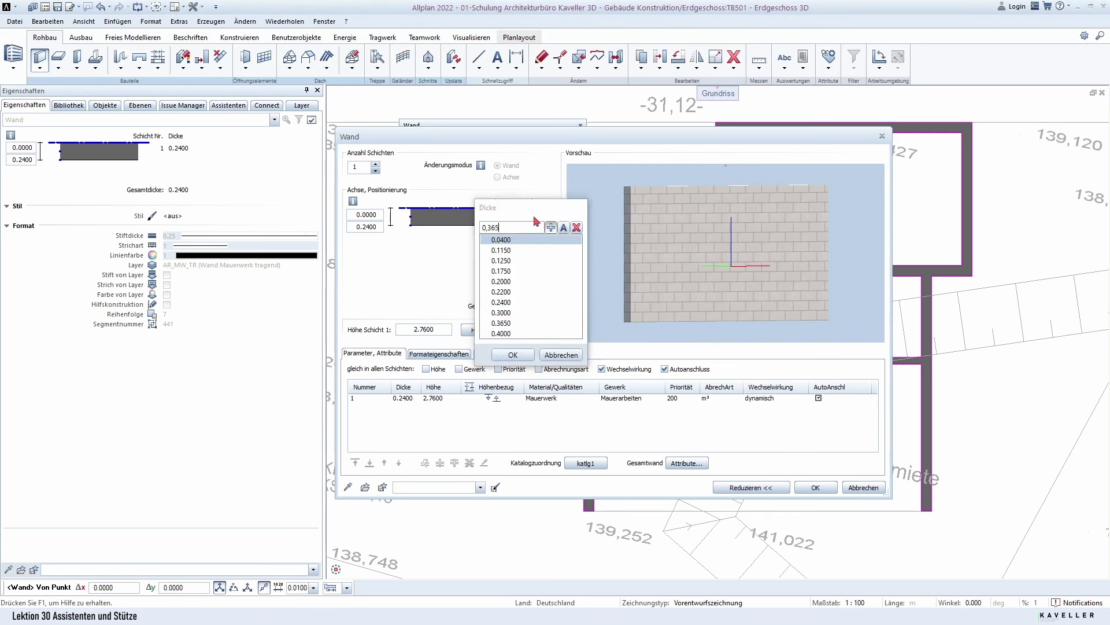
key("Return")
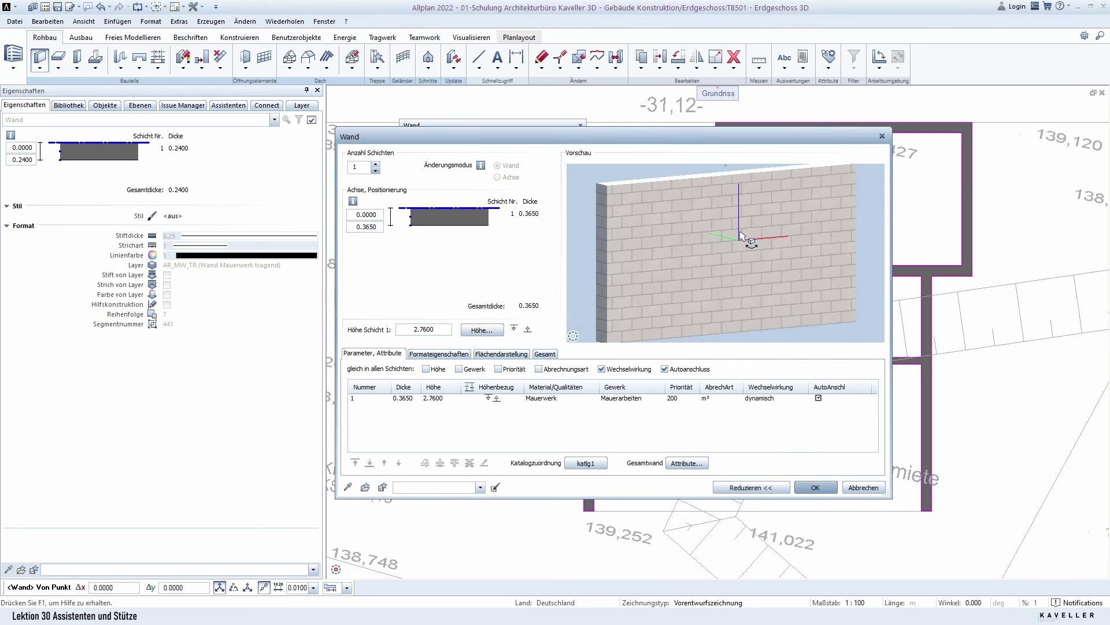
Draw the 11.865-long masonry wall from the lower-left to the lower-right corner.
left_click(822, 491)
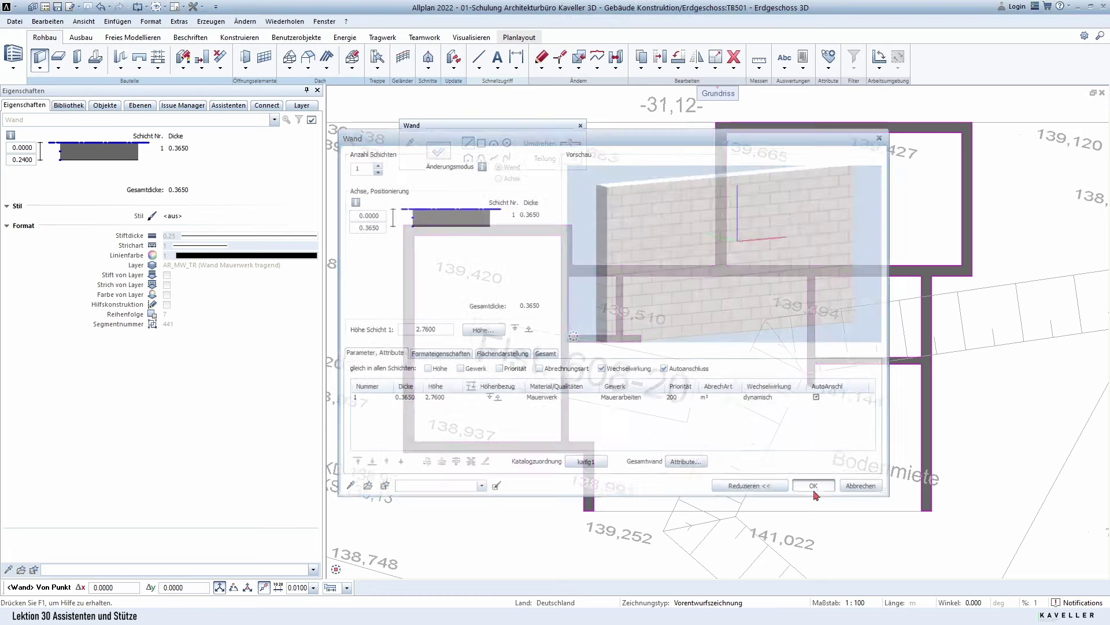
left_click(584, 508)
left_click(927, 509)
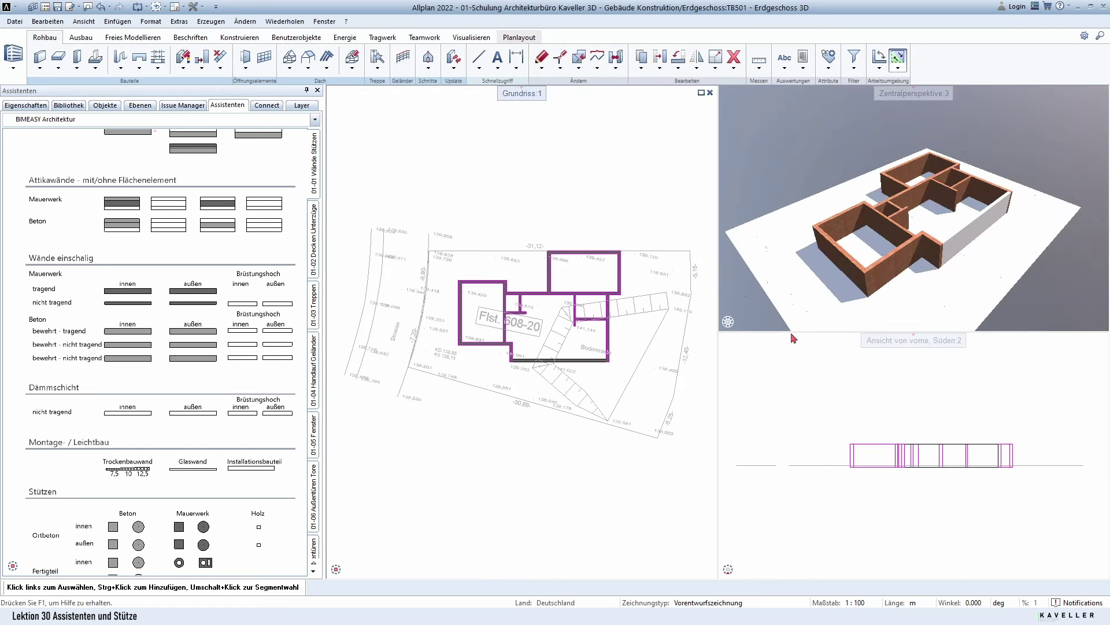
Orbit and zoom the 3D view to inspect the new bottom wall.
mouse_move(955, 240)
left_mouse_down()
mouse_move(893, 318)
mouse_move(902, 301)
left_mouse_up()
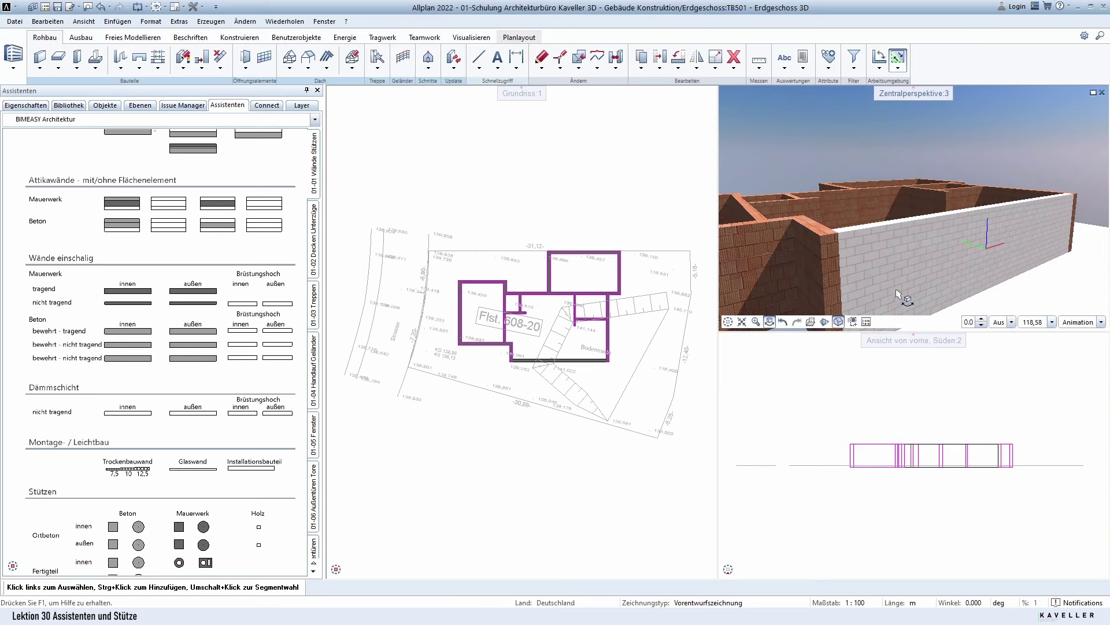
scroll(514, 363, "up", 3)
scroll(514, 363, "up", 2)
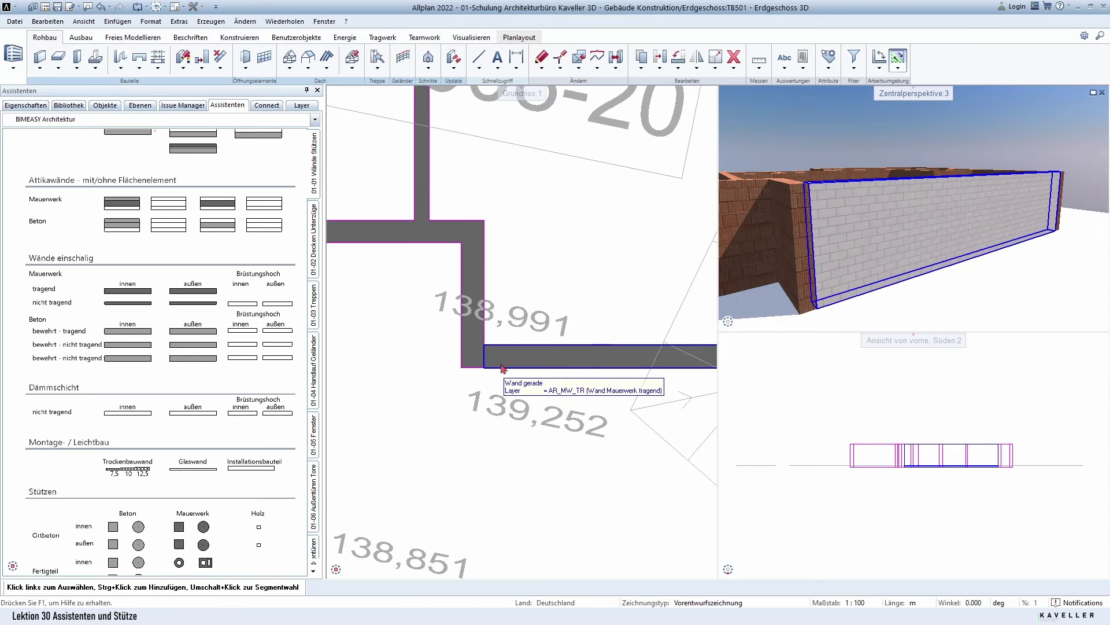
scroll(492, 359, "up", 1)
left_click(491, 358)
scroll(579, 442, "down", 3)
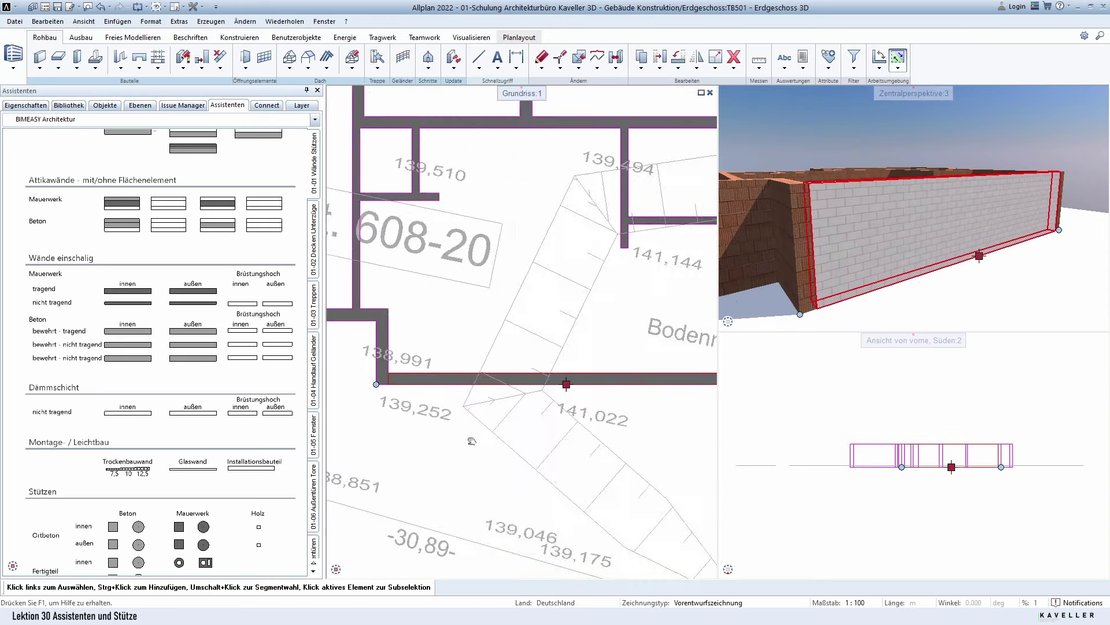
scroll(506, 453, "up", 1)
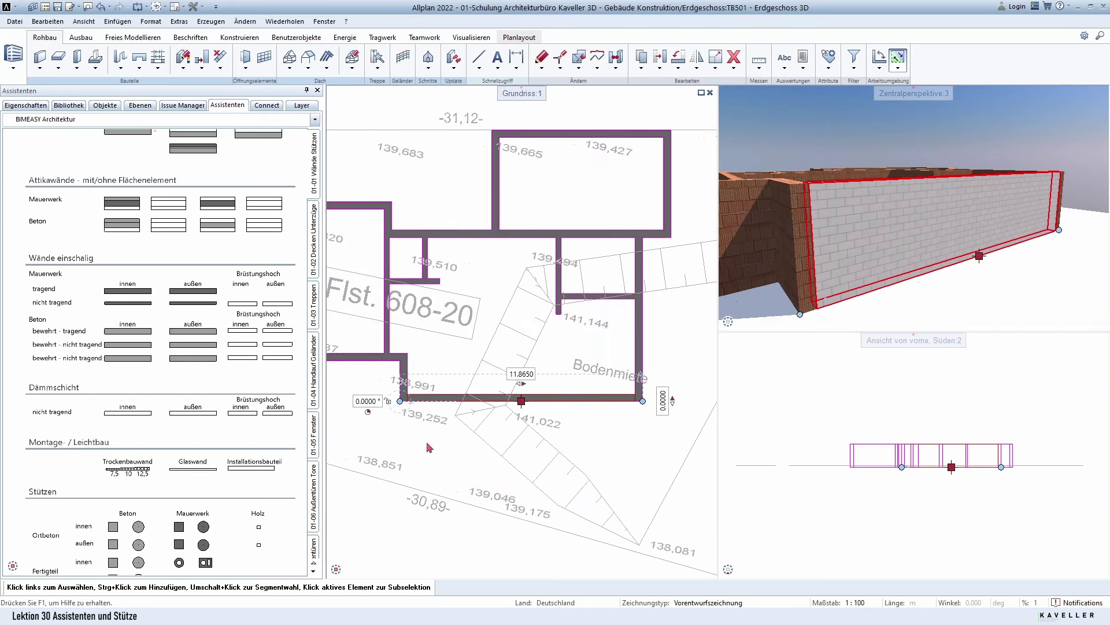
scroll(926, 472, "up", 2)
mouse_move(913, 272)
middle_mouse_down("shift")
mouse_move(923, 247)
mouse_move(890, 254)
middle_mouse_up("shift")
key("Escape")
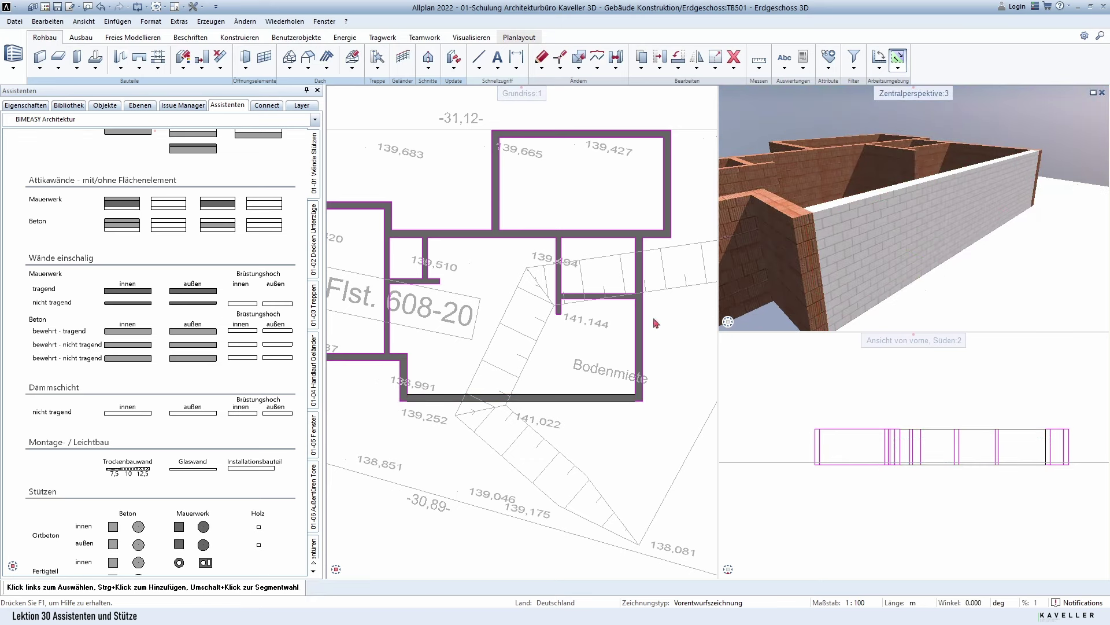
Set the bottom wall's material to Mauerwerk ZIEG by appending ZIEG in Qualitäten.
left_click(569, 404)
double_click(564, 408)
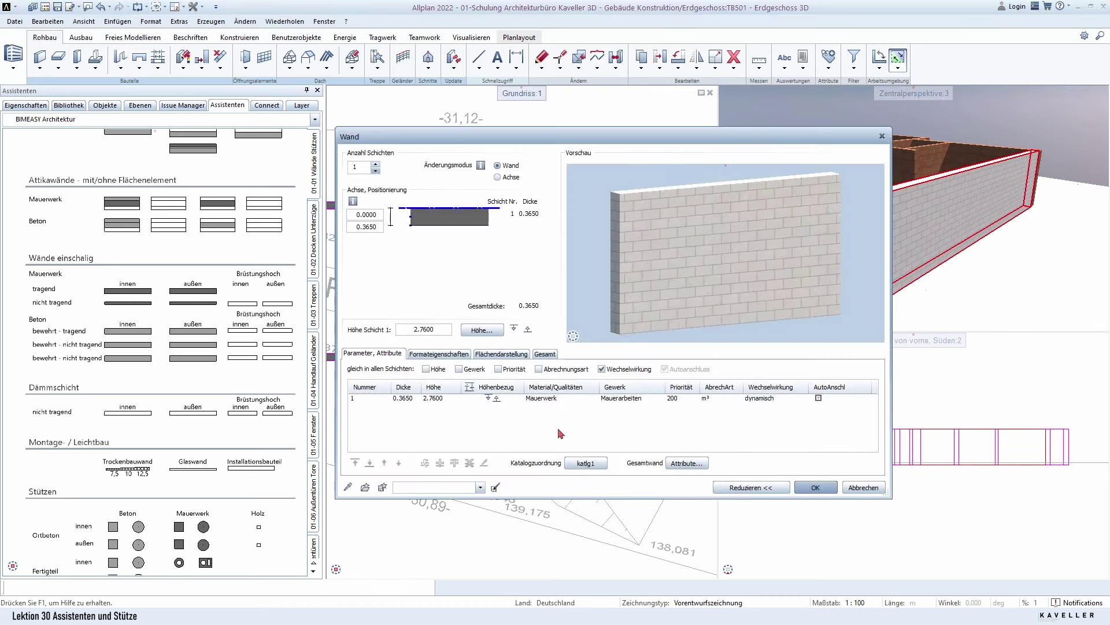
left_click(559, 399)
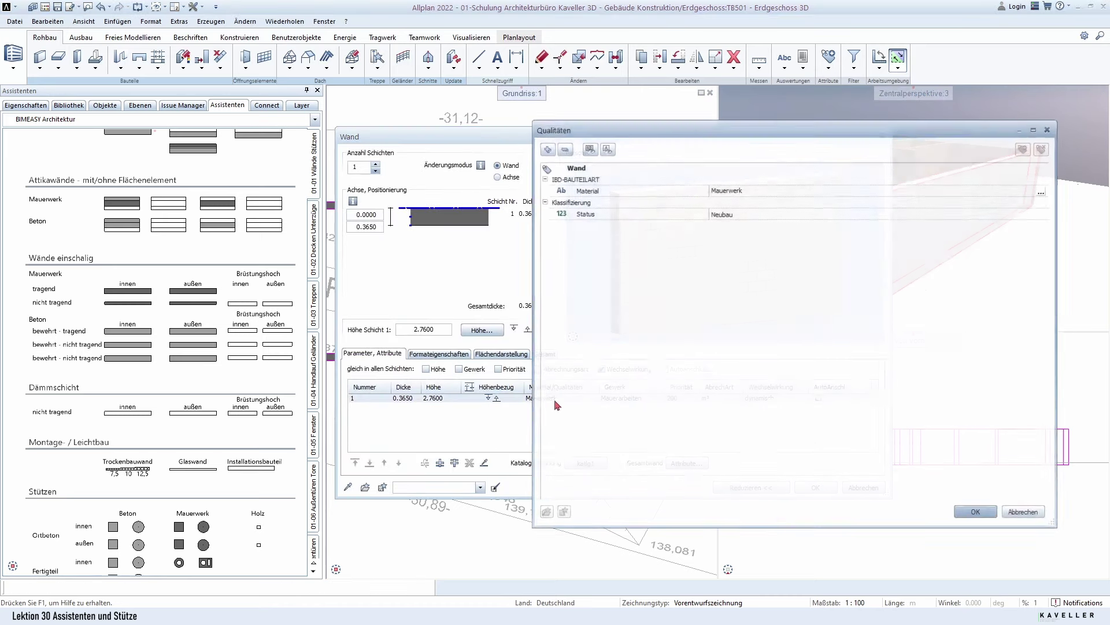
left_click(757, 194)
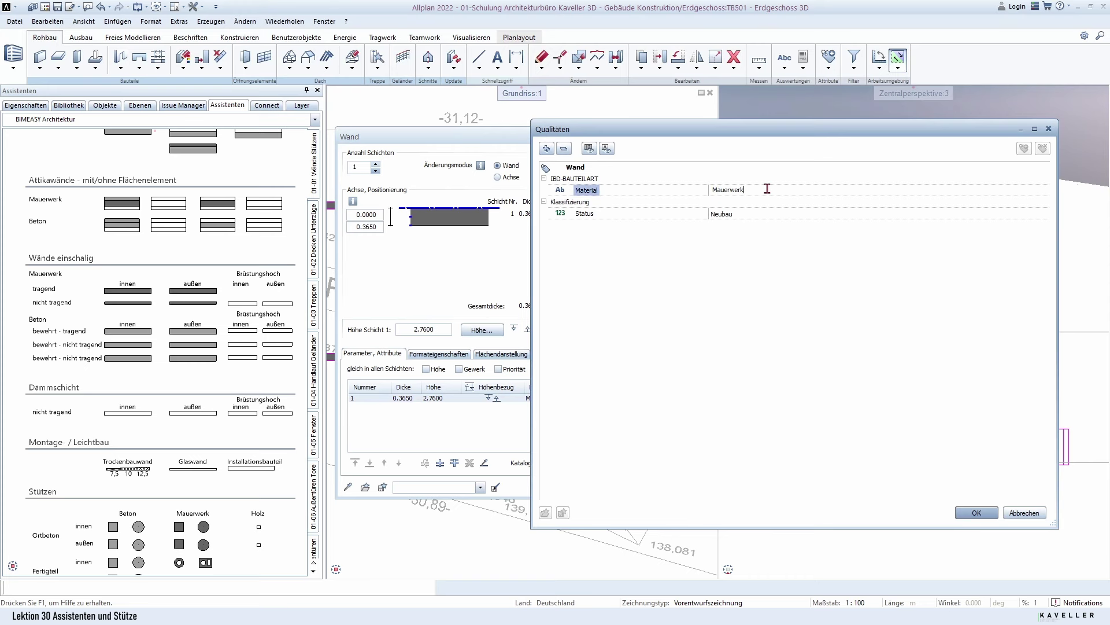
type("ZIEG")
key("Return")
key("Return")
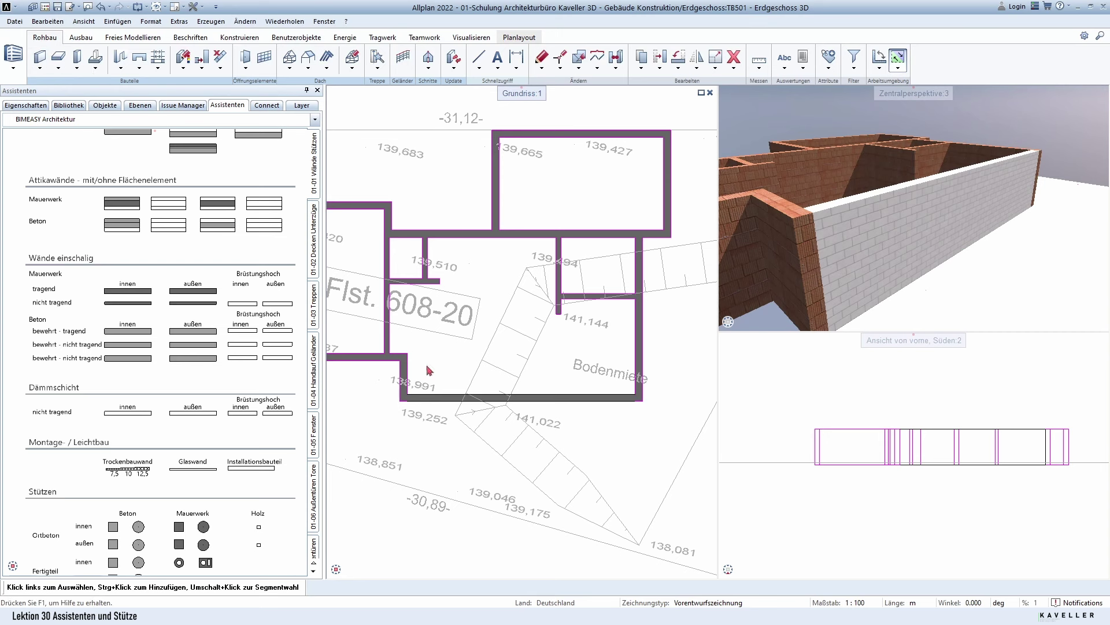
Deselect the bottom wall and scroll the Assistenten palette to the Stützen section.
left_click(442, 398)
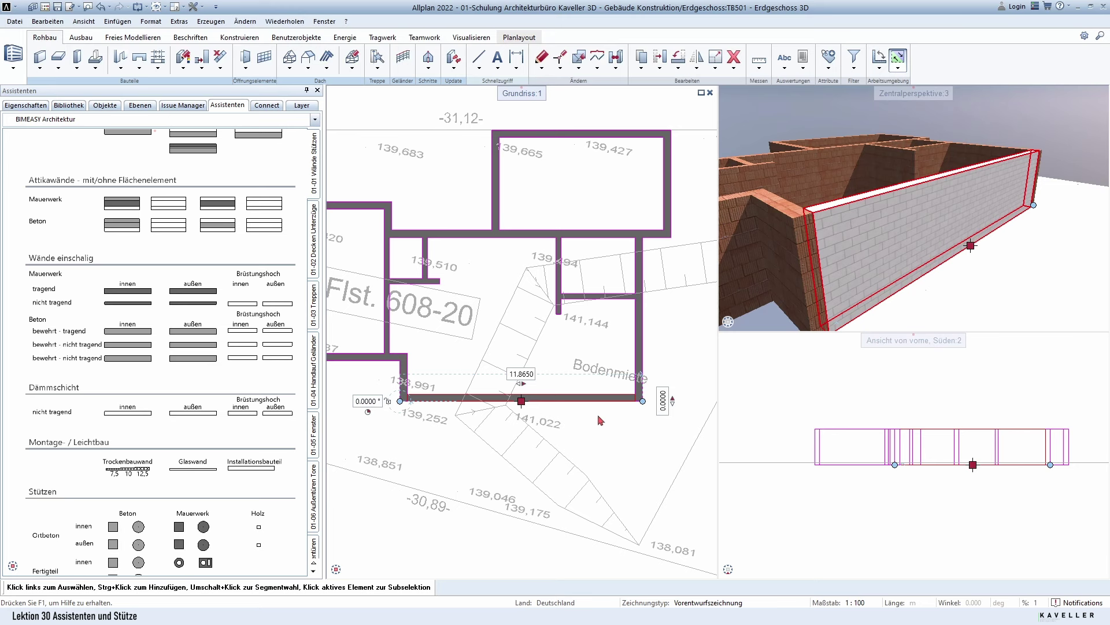
key("Escape")
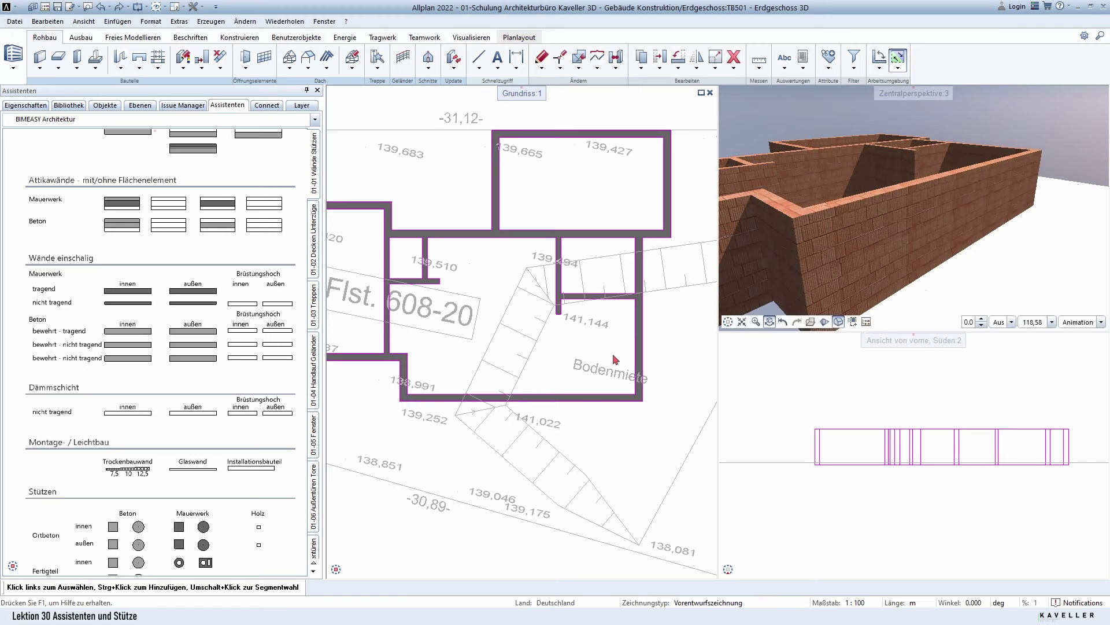
scroll(239, 419, "down", 1)
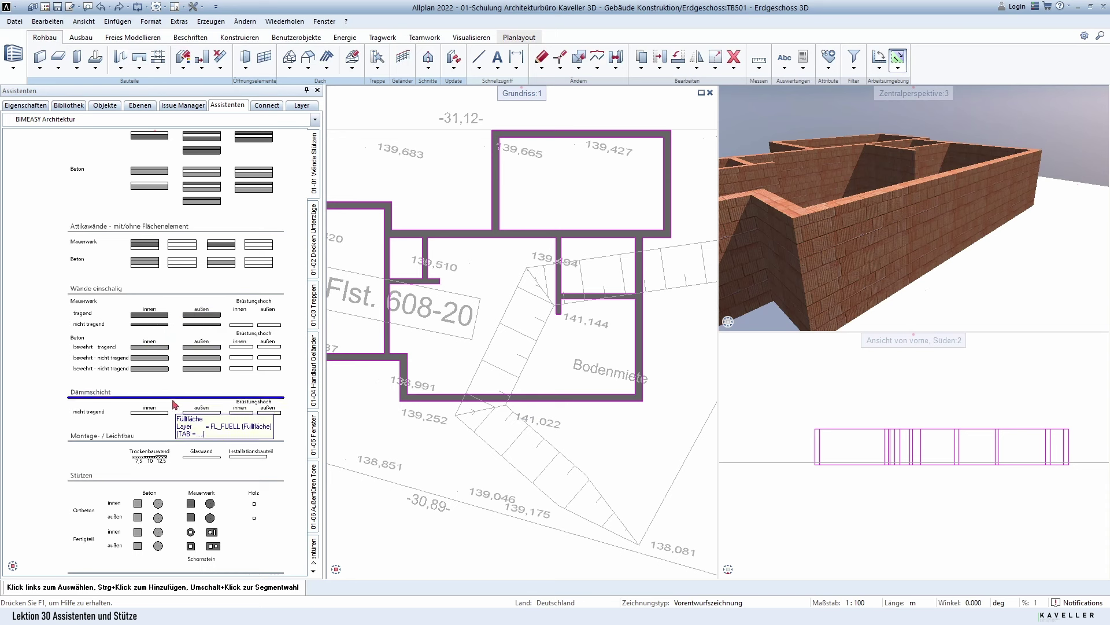
scroll(116, 261, "up", 1)
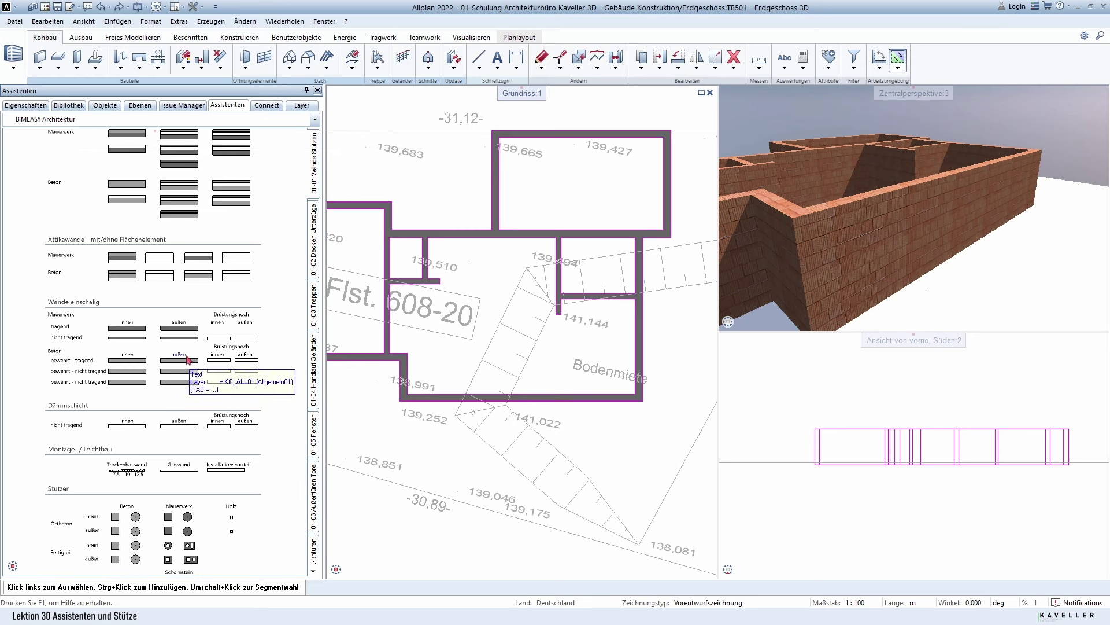
scroll(134, 477, "up", 1)
scroll(133, 476, "up", 1)
scroll(133, 476, "down", 1)
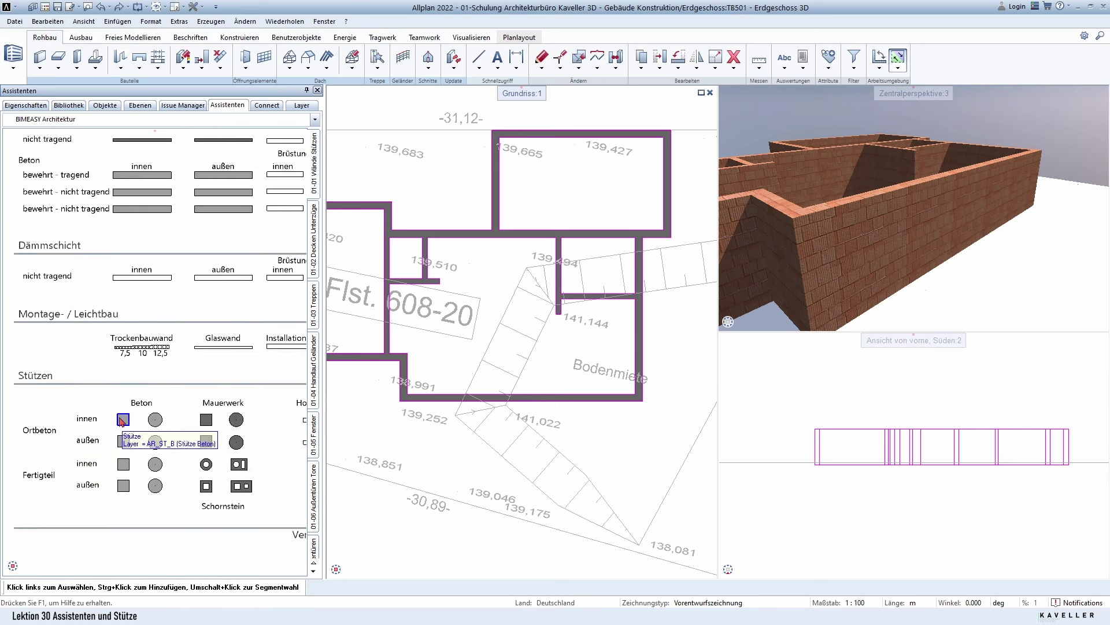
double_click(122, 424)
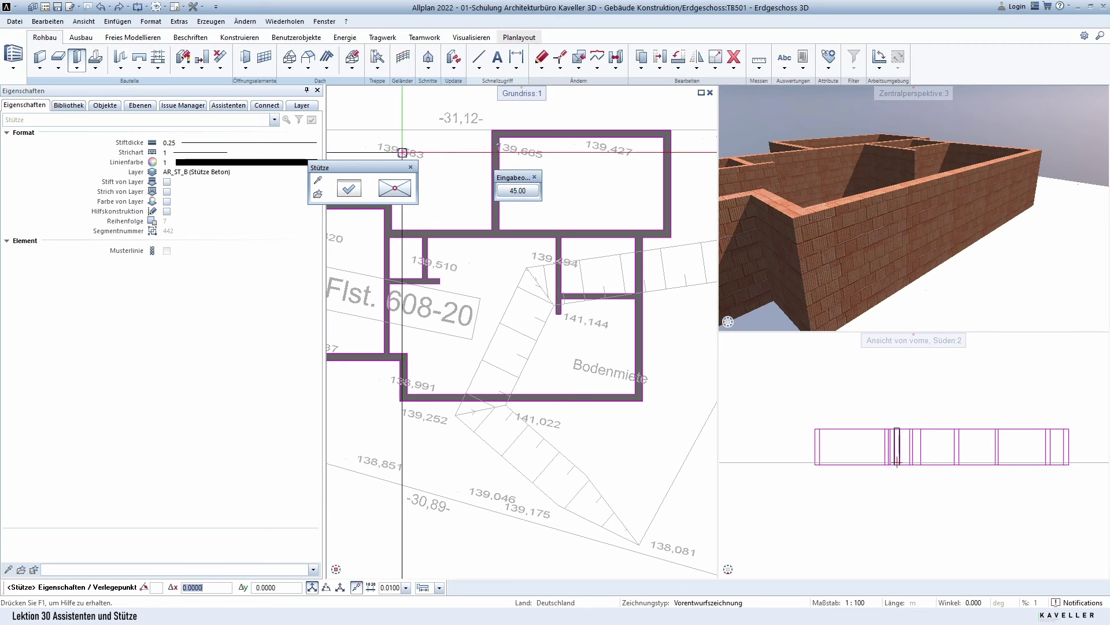
left_click_drag(381, 170, 443, 158)
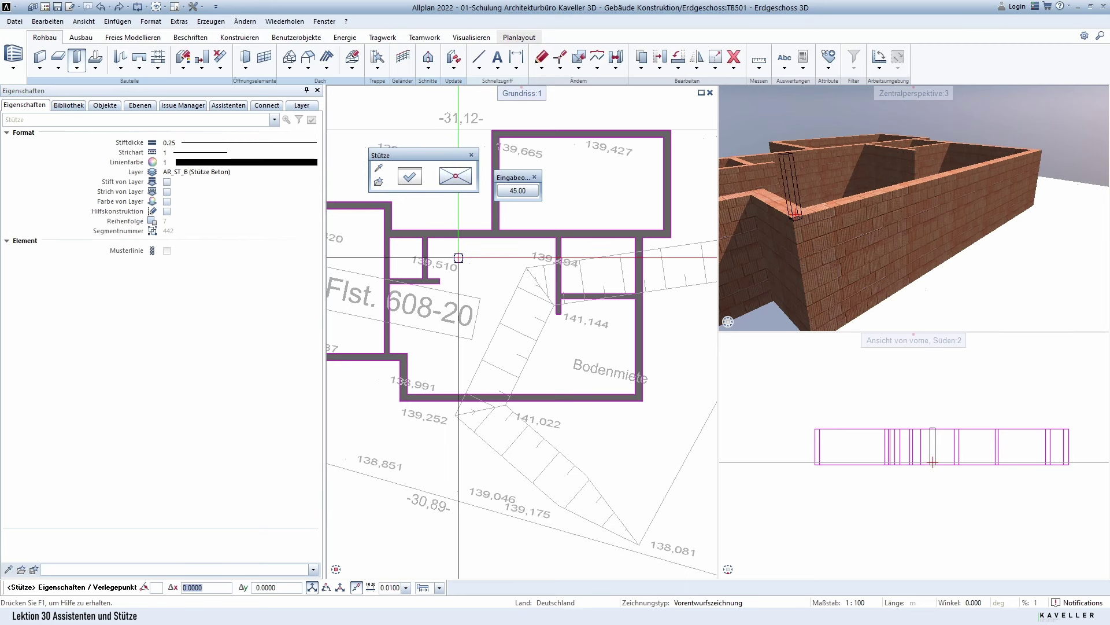
left_click(410, 183)
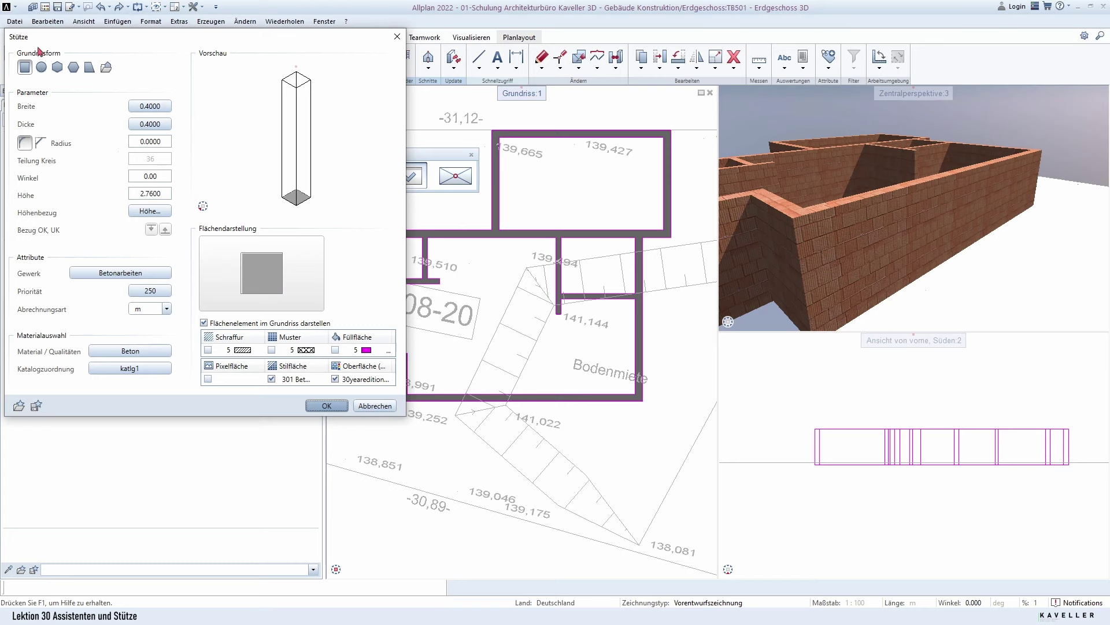
key("Escape")
key("Escape")
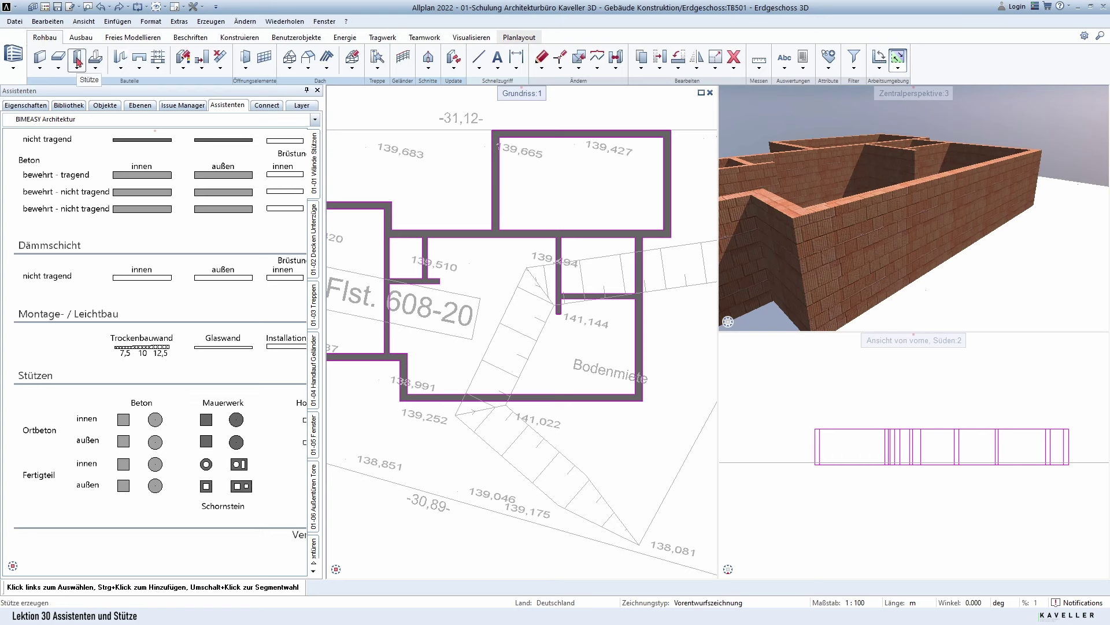
left_click(78, 60)
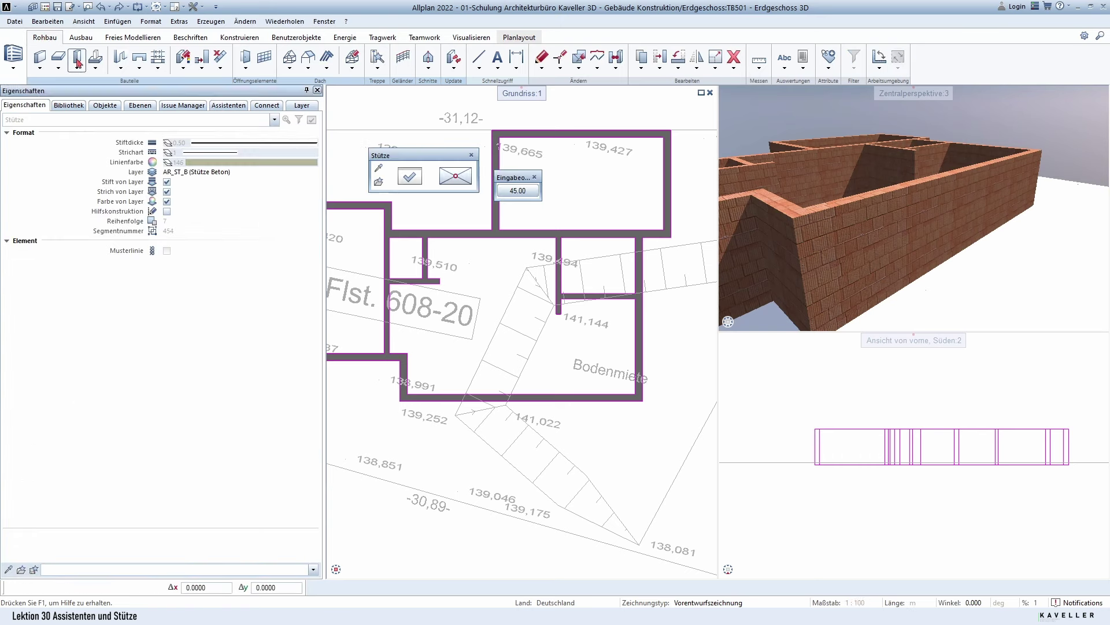
left_click(417, 182)
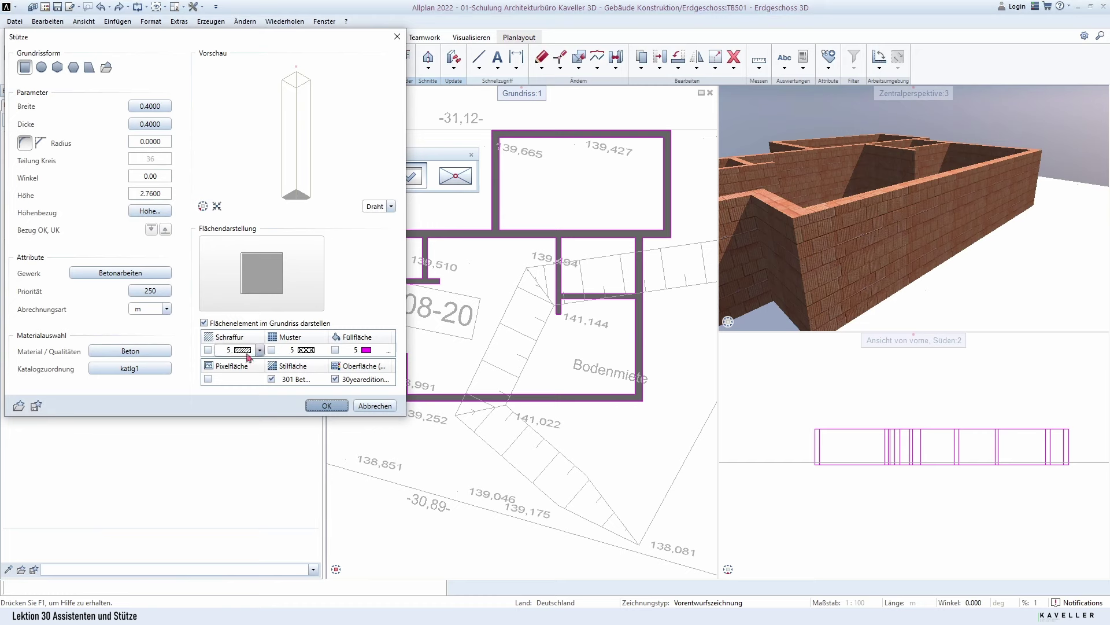
key("Escape")
key("Escape")
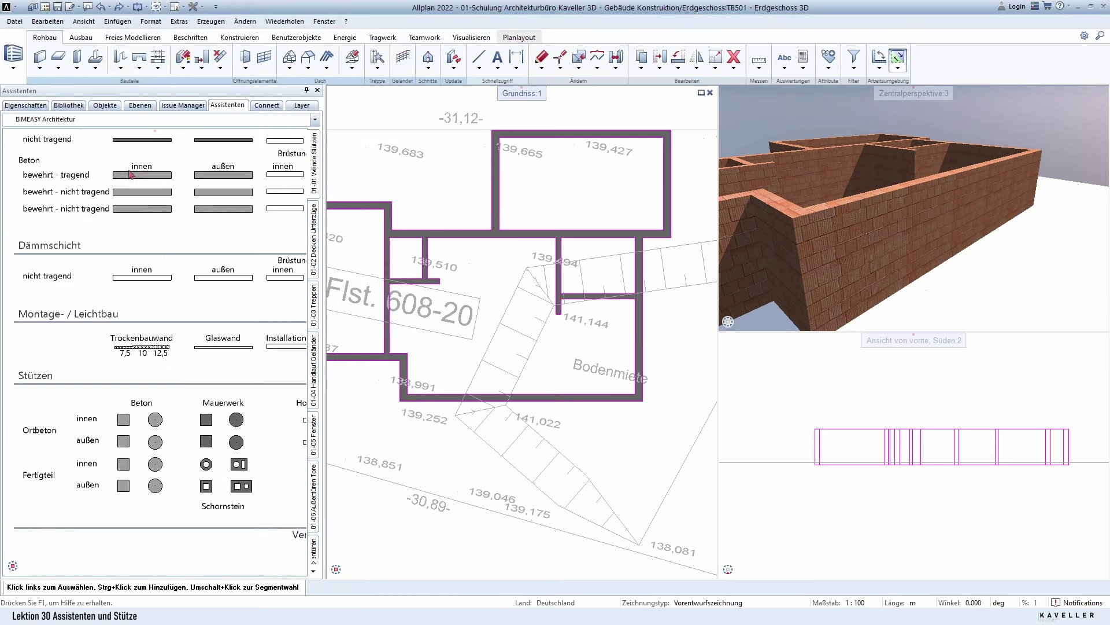
scroll(151, 457, "down", 3)
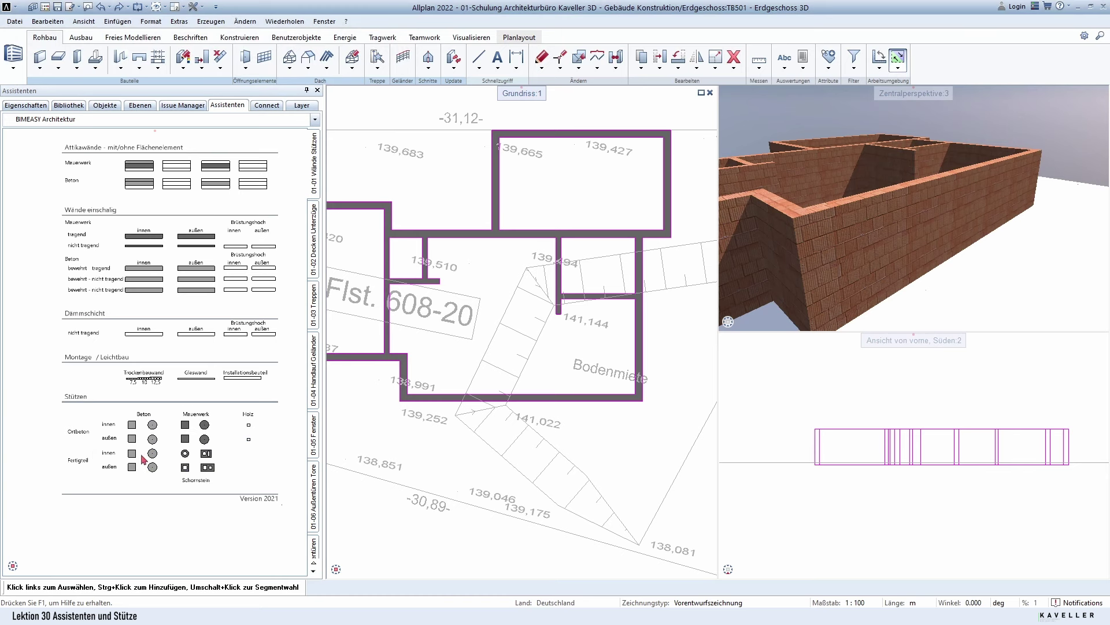
scroll(121, 497, "up", 2)
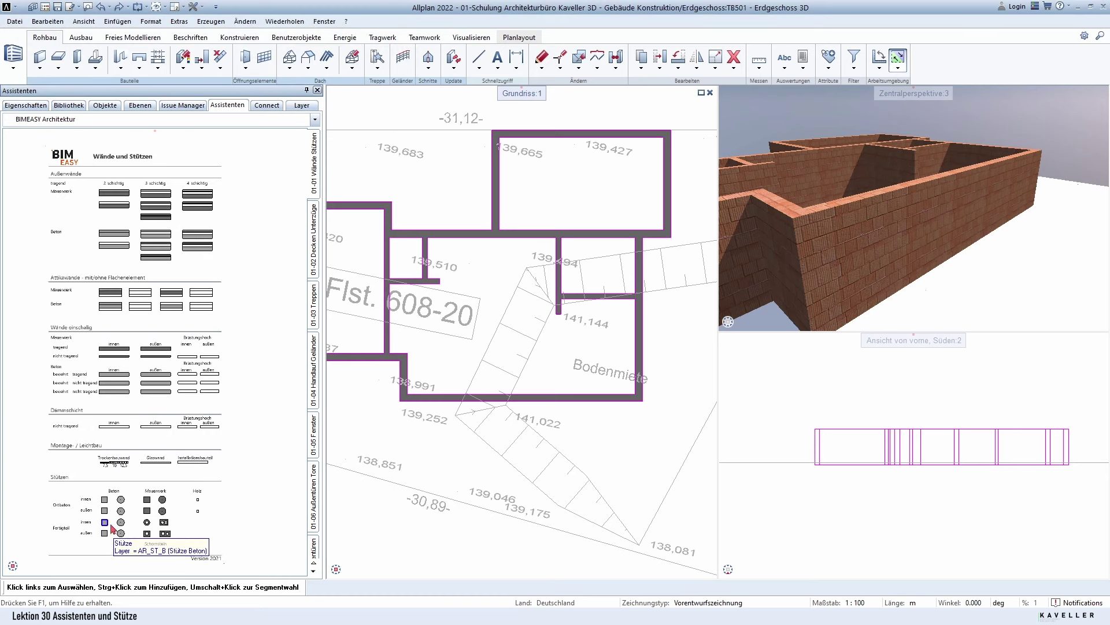
scroll(98, 509, "up", 1)
scroll(109, 462, "up", 2)
scroll(122, 422, "up", 1)
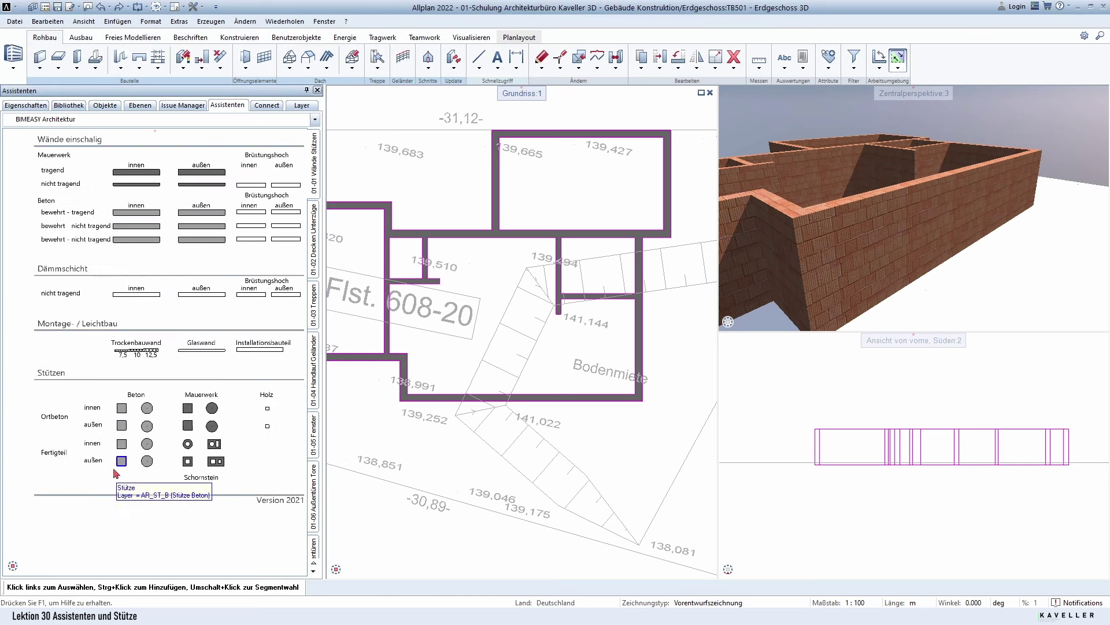
middle_click_drag(123, 411, 106, 437)
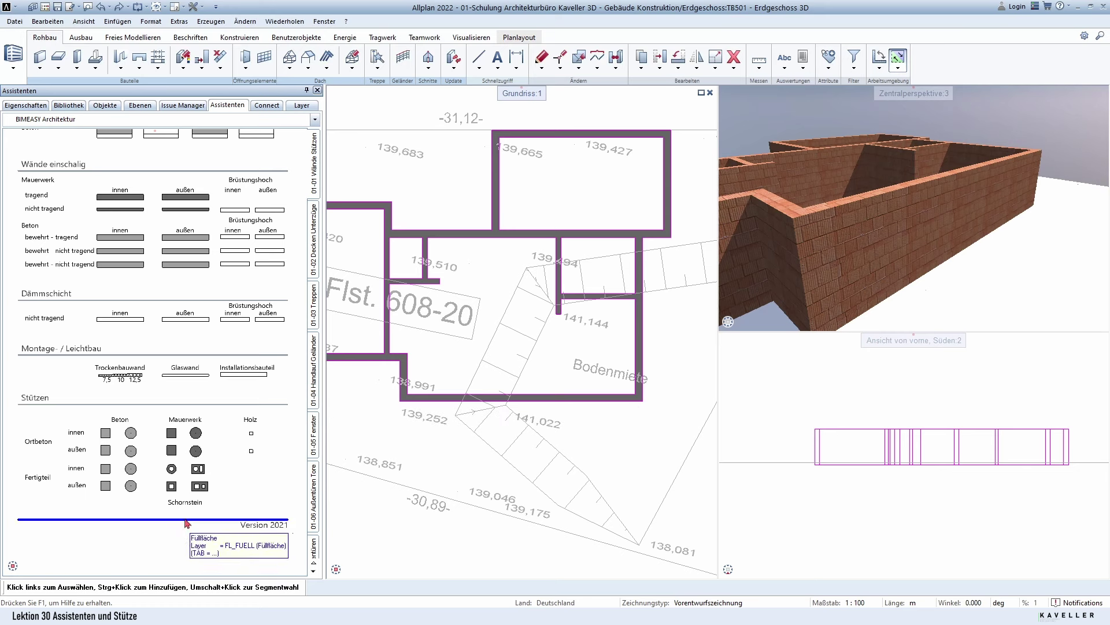
scroll(168, 539, "down", 1)
scroll(162, 292, "down", 2)
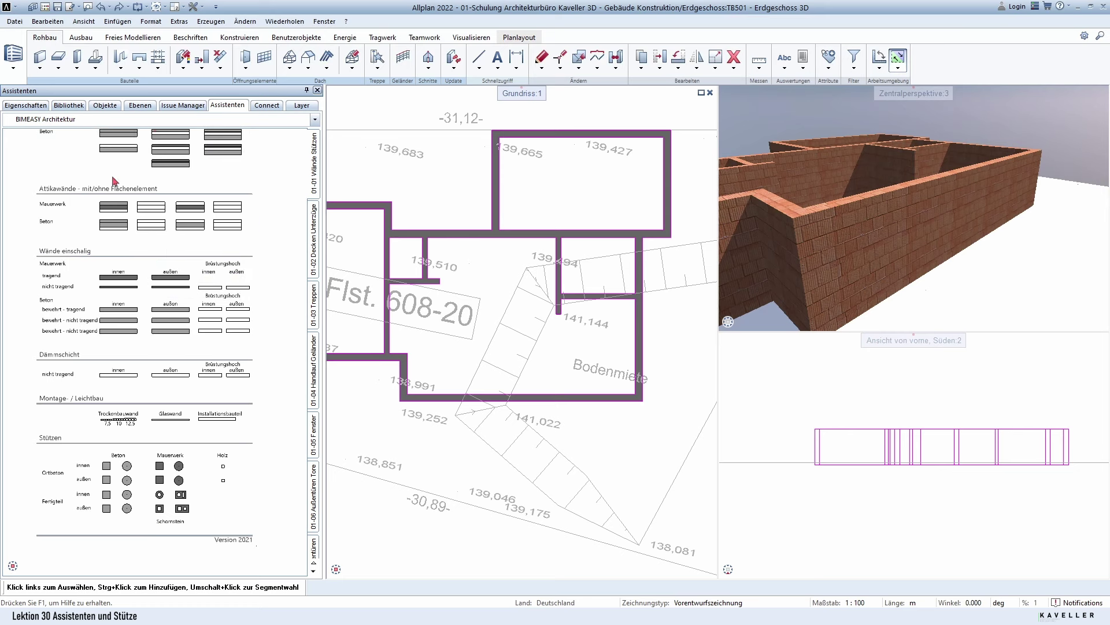
scroll(142, 512, "up", 1)
scroll(144, 497, "up", 1)
middle_click_drag(149, 474, 152, 507)
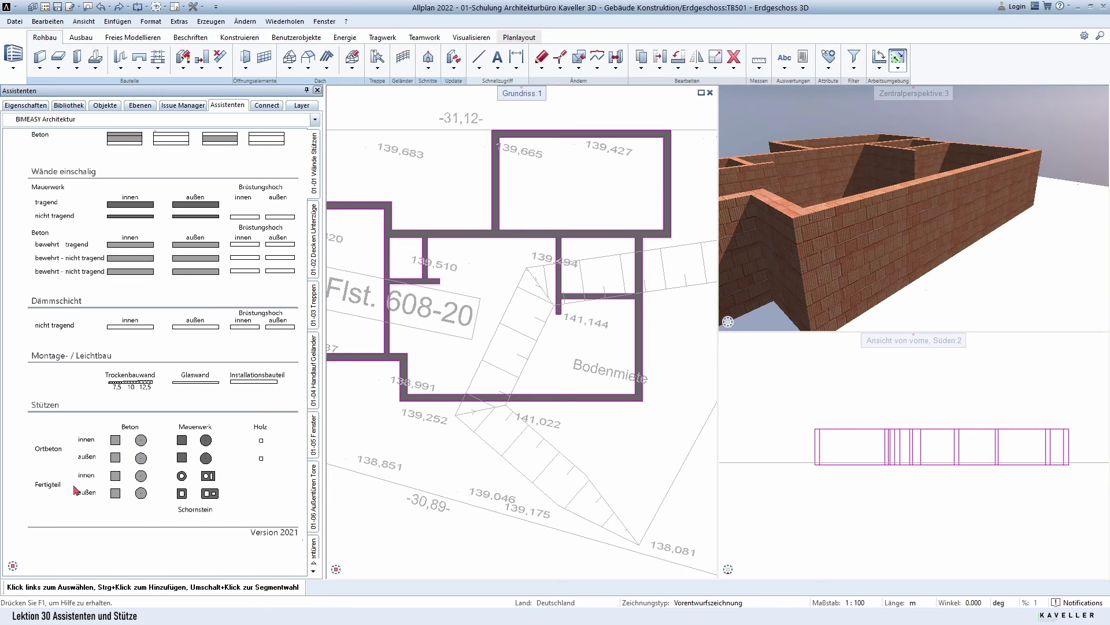
middle_click_drag(553, 401, 570, 430)
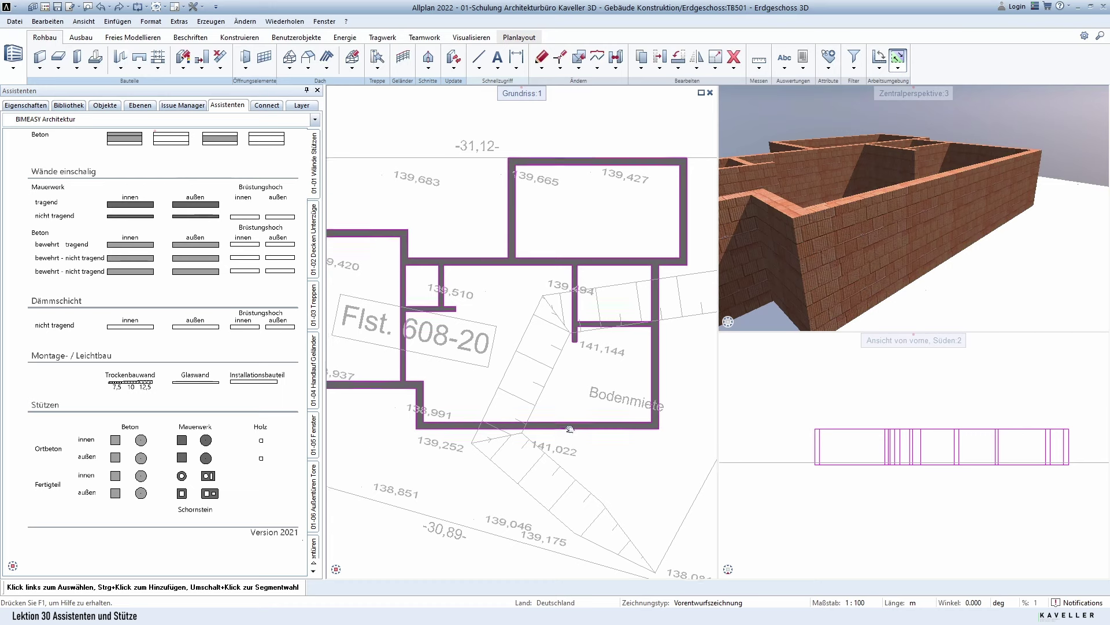
scroll(560, 396, "down", 2)
Deactivate drawing 59 Vermesser DXF Import gedreht in the building structure, leaving Erdgeschoss 3D shown.
key("F2")
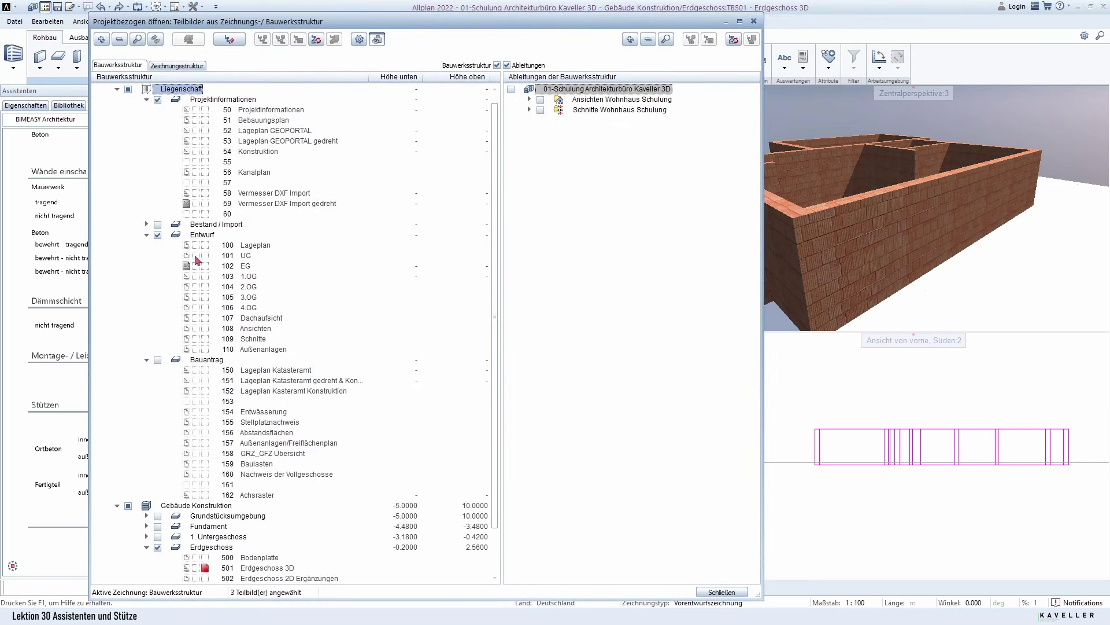
left_click(186, 204)
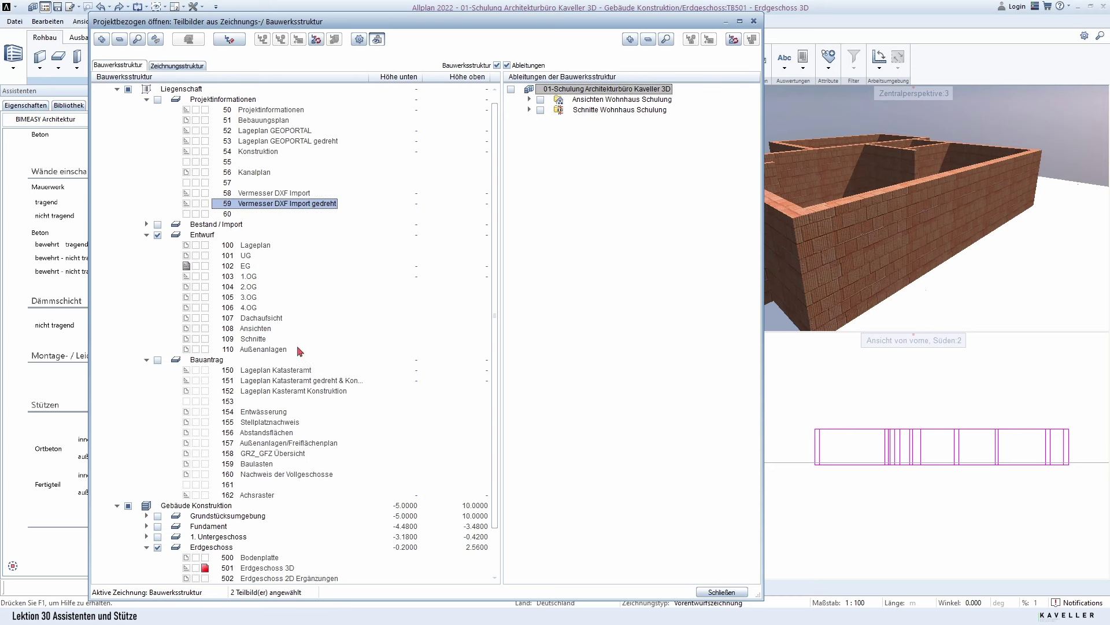
scroll(304, 398, "down", 2)
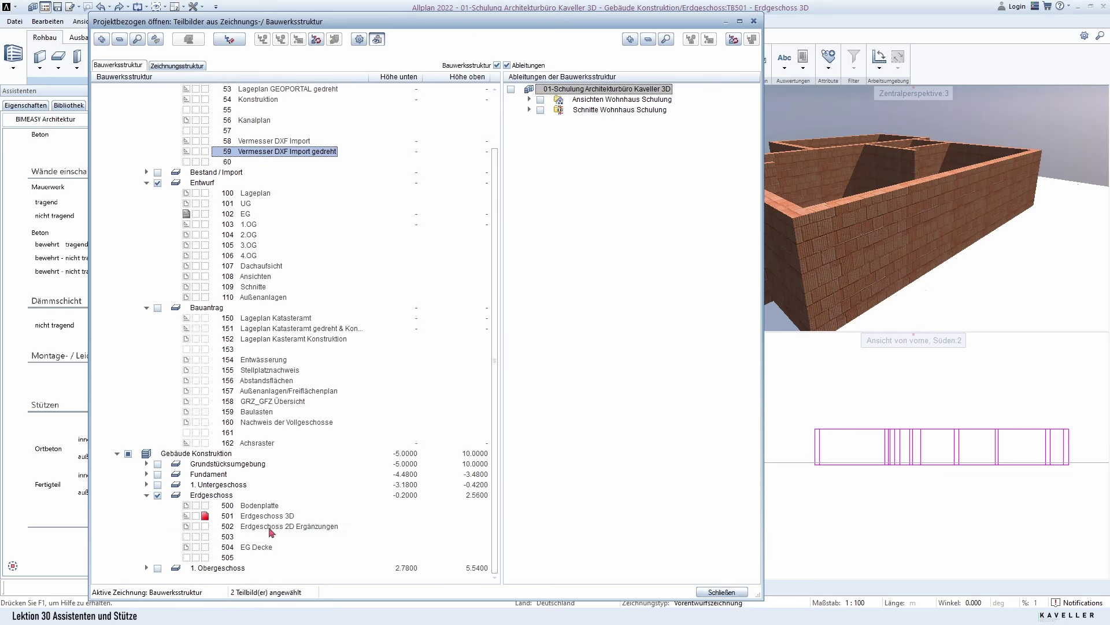
left_click(233, 518)
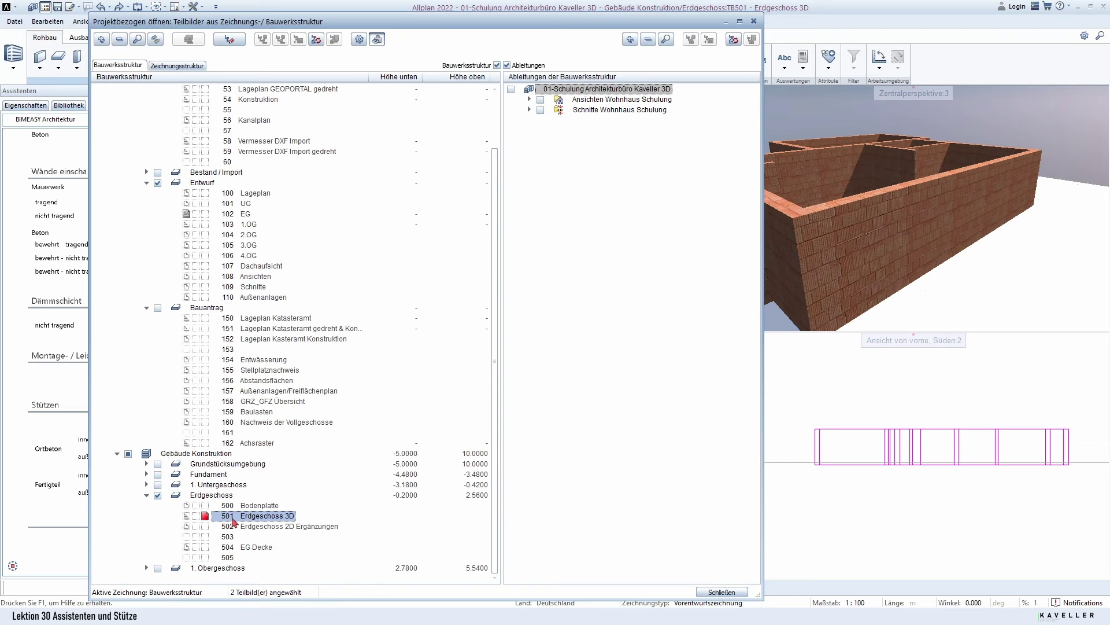
left_click(228, 215)
left_click(722, 592)
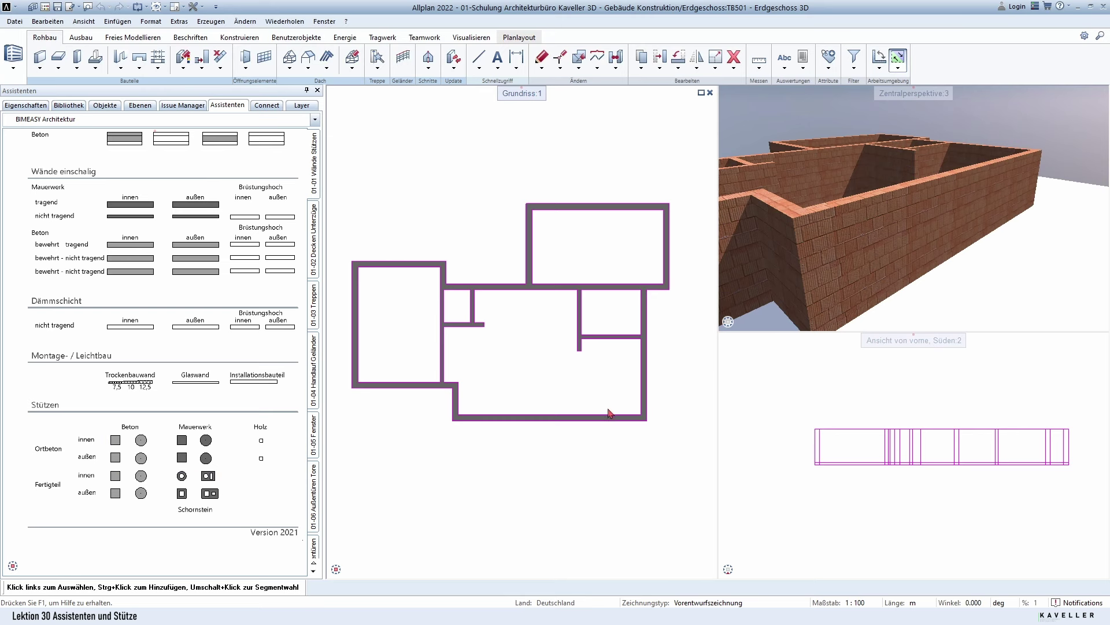
Zoom into the bottom wall in Grundriss and outline the column position with rectangles.
scroll(610, 415, "up", 2)
scroll(609, 475, "up", 2)
scroll(509, 452, "up", 1)
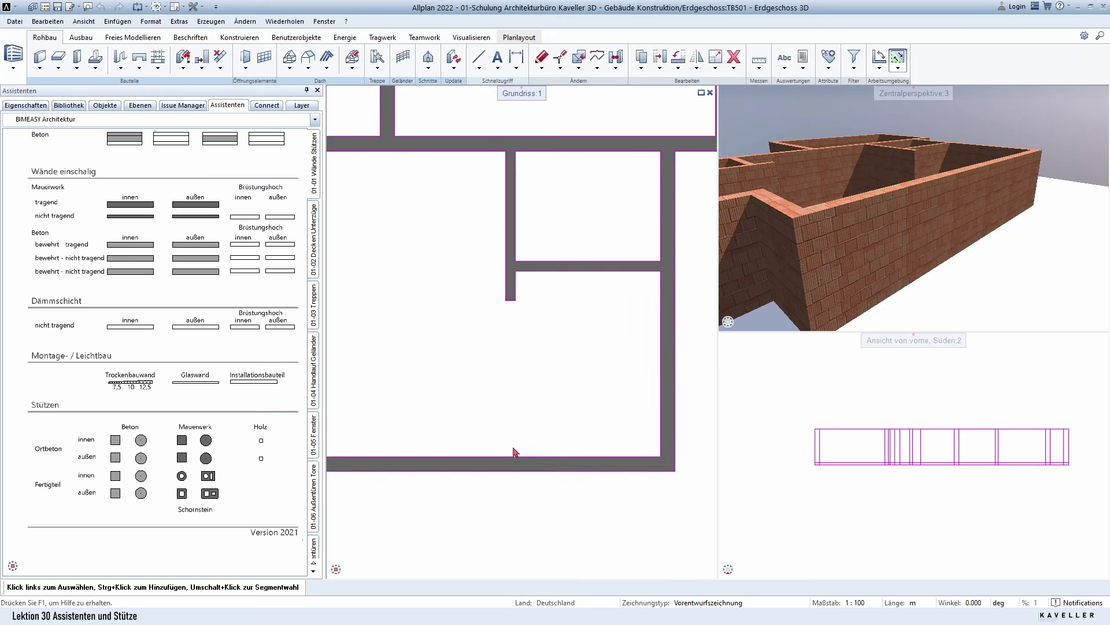
left_click_drag(499, 282, 526, 490)
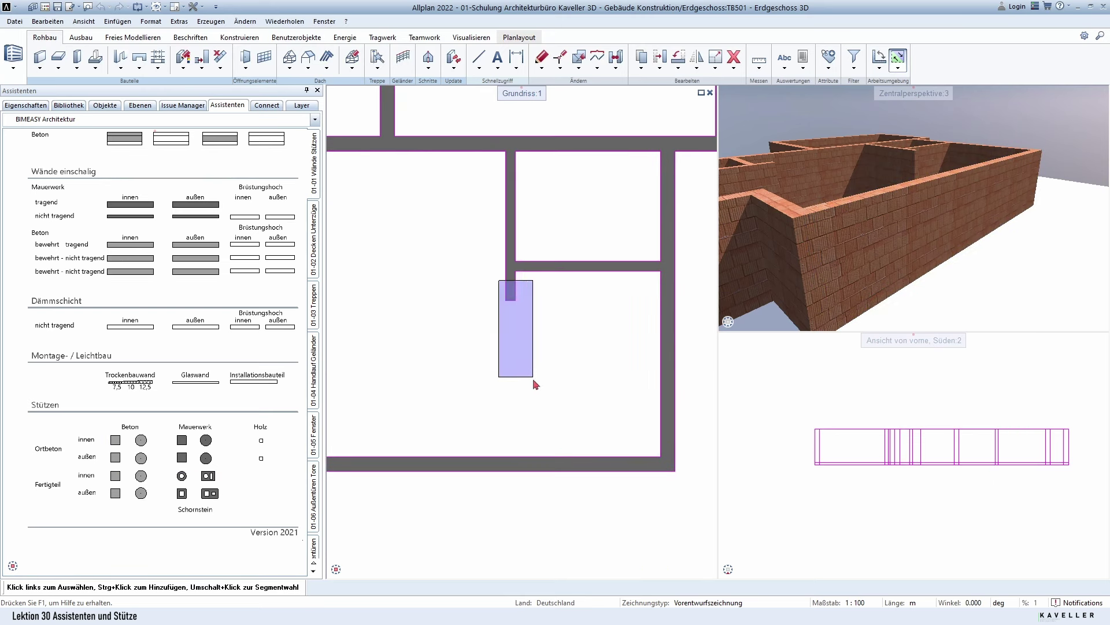
left_click_drag(498, 281, 529, 492)
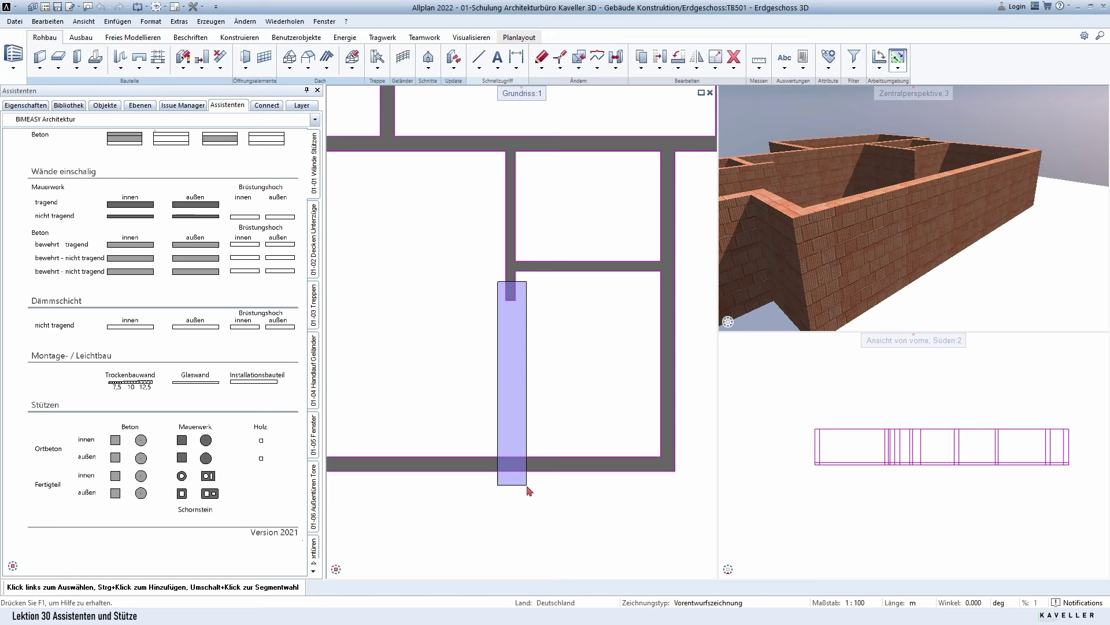
left_click_drag(530, 491, 529, 488)
left_click_drag(499, 448, 525, 473)
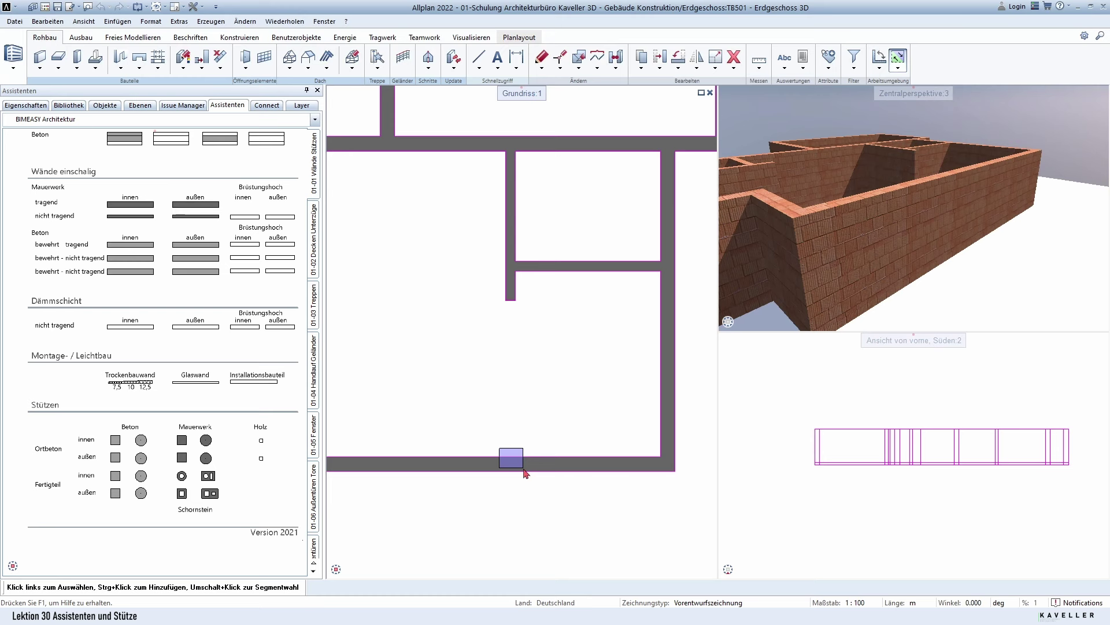
left_click_drag(526, 473, 525, 473)
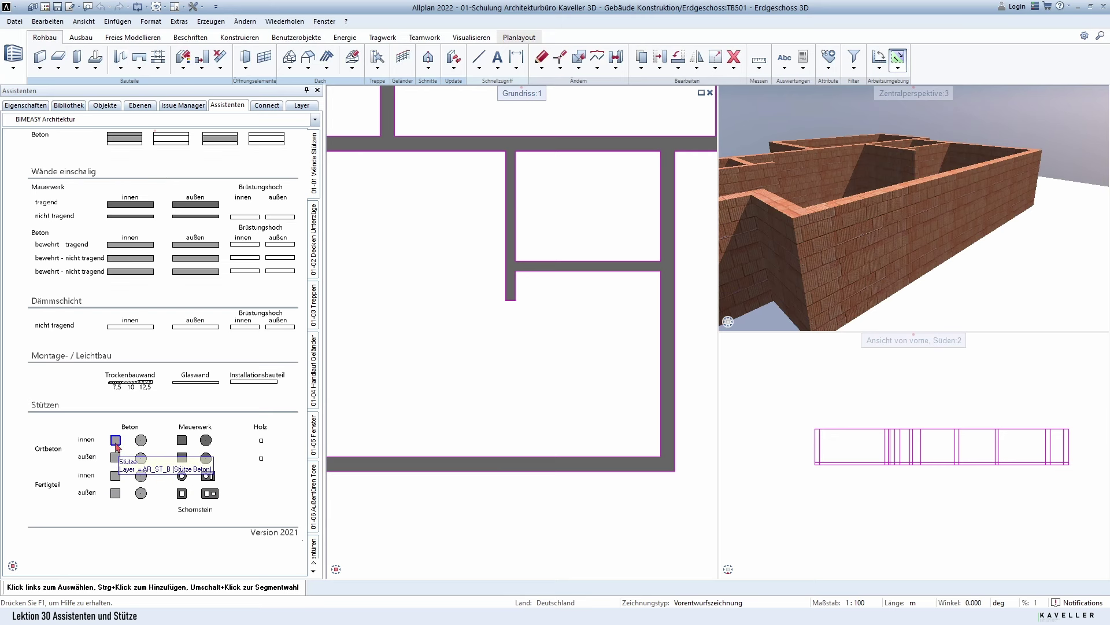
Start an Ortbeton innen column with pen, line and colour from layer, and open its full properties.
double_click(115, 441)
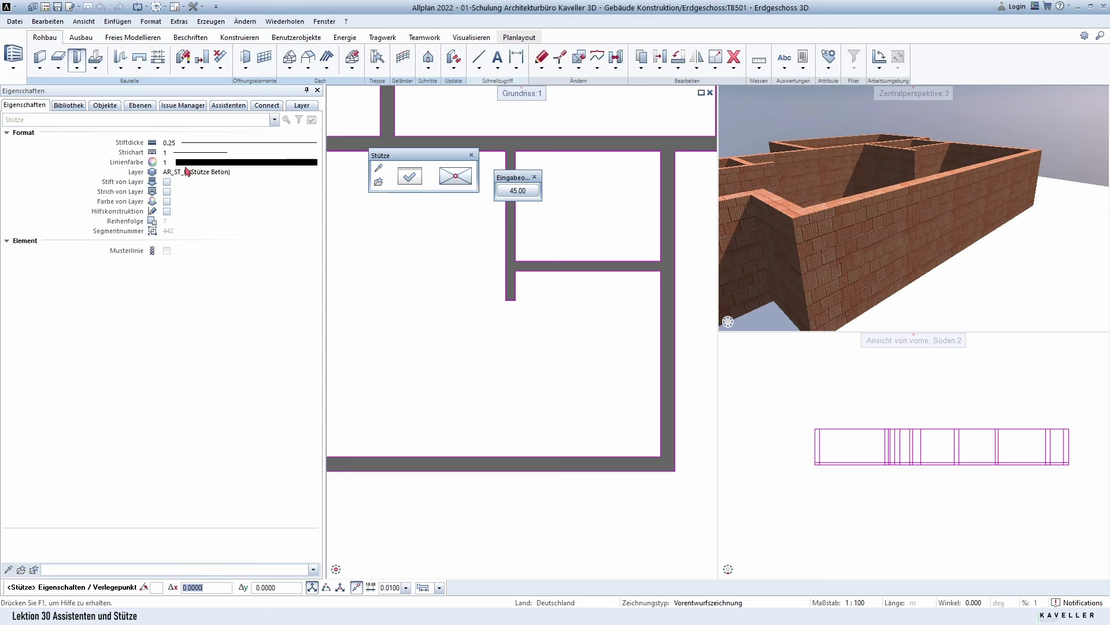
left_click(167, 181)
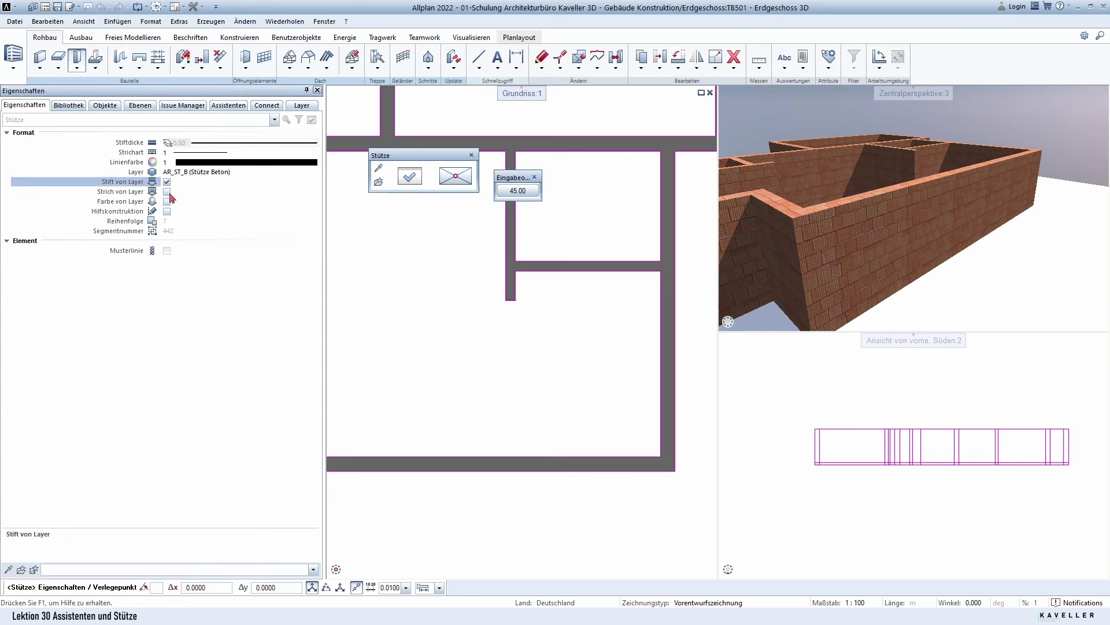
left_click(167, 201)
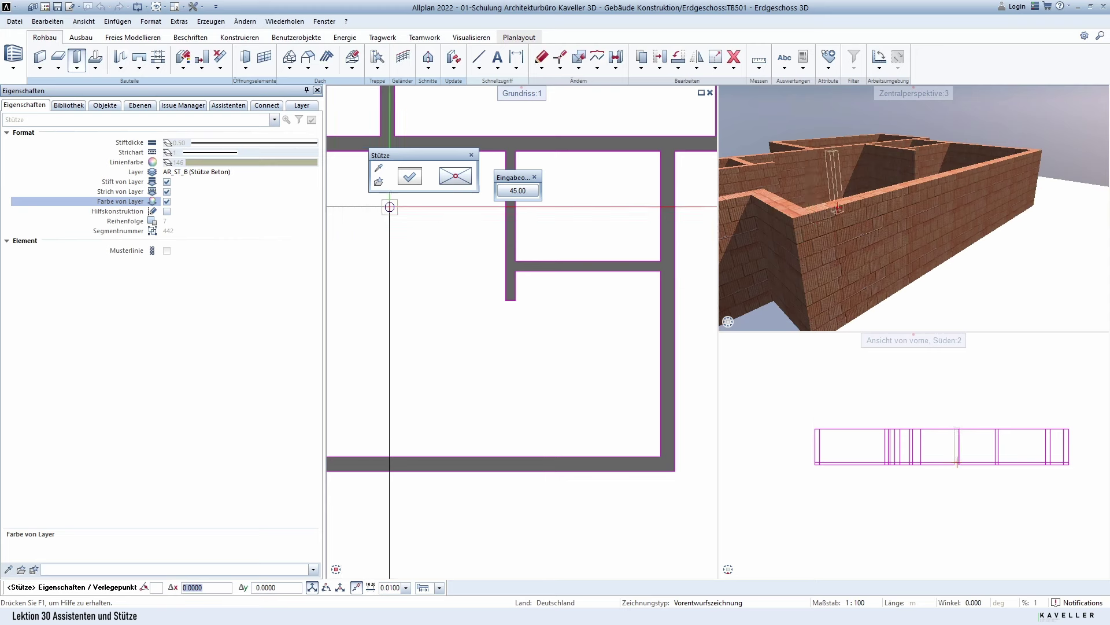
left_click(400, 180)
mouse_move(289, 44)
left_mouse_down()
mouse_move(489, 130)
mouse_move(553, 130)
left_mouse_up()
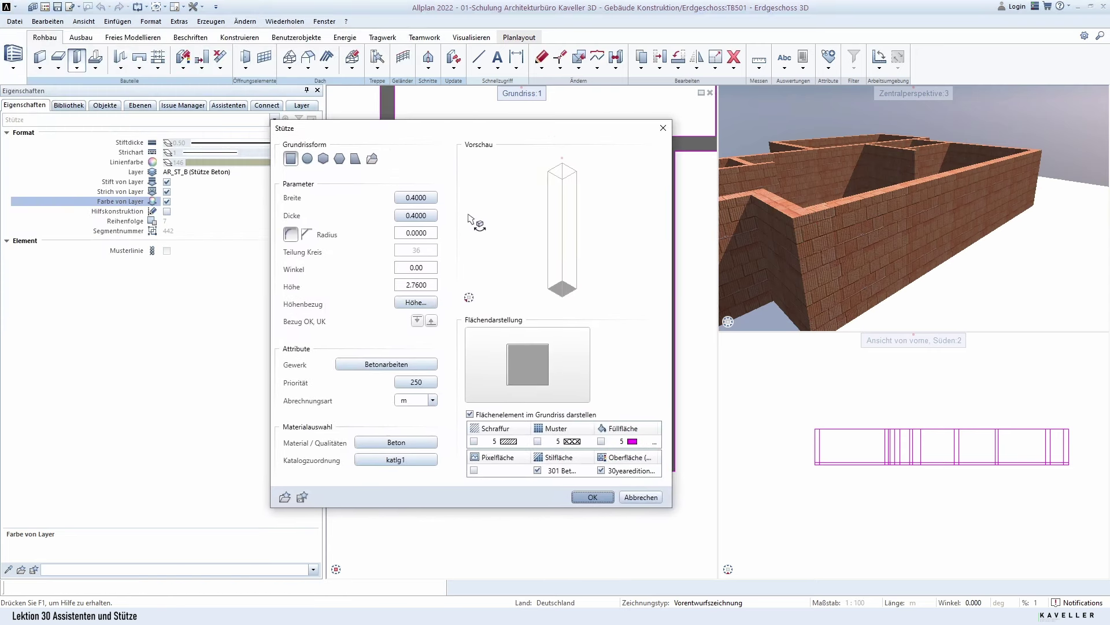
Set the column's width and thickness to 0.24 m.
left_click(416, 198)
type(".24")
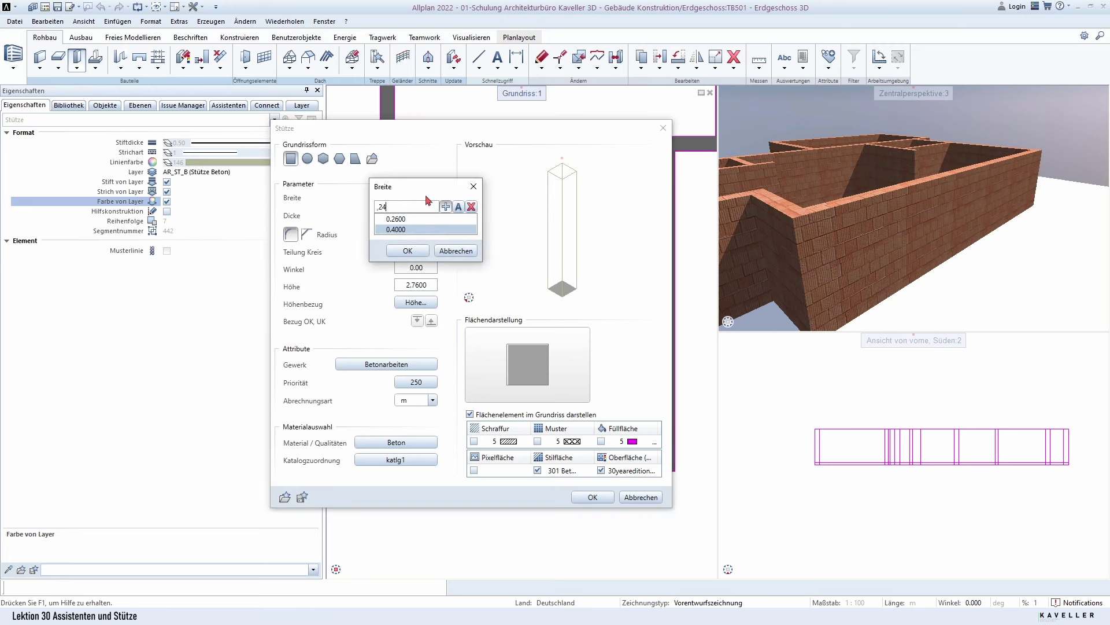
key("Return")
left_click(422, 215)
type(".2")
key("Return")
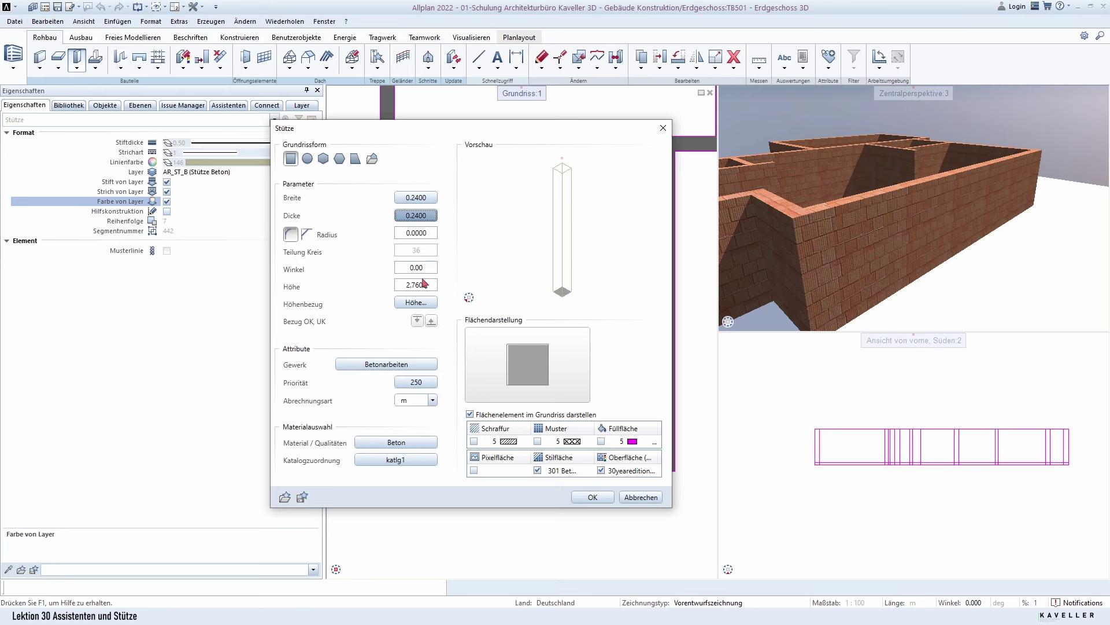
Review the 2.76 m height settings, preview the column as a textured model, and confirm.
left_click(414, 305)
left_click_drag(345, 236, 870, 206)
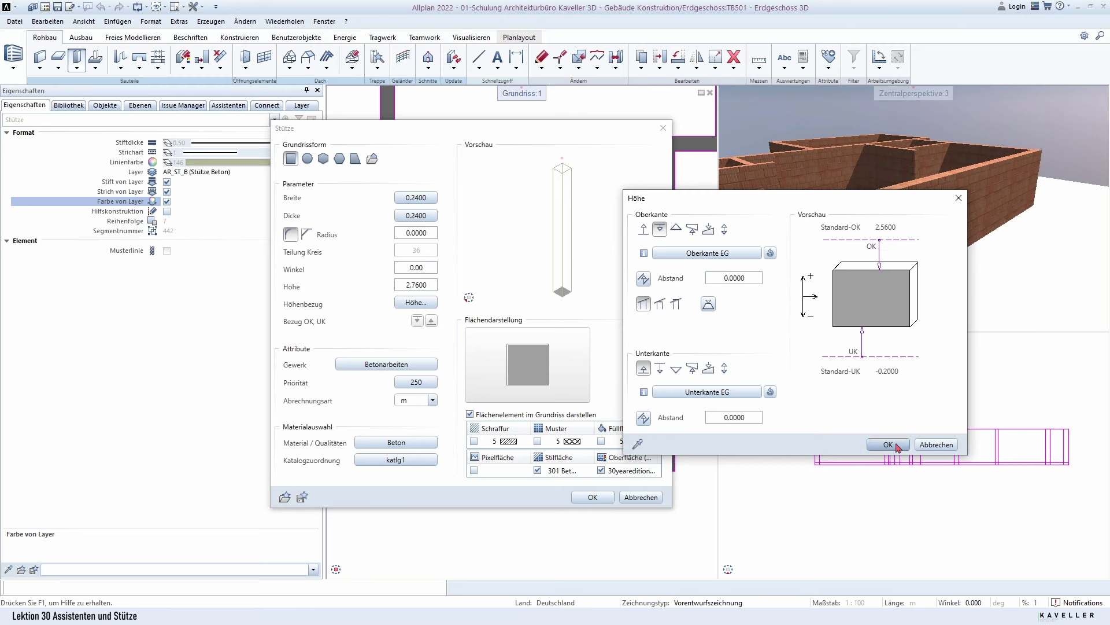
left_click(888, 445)
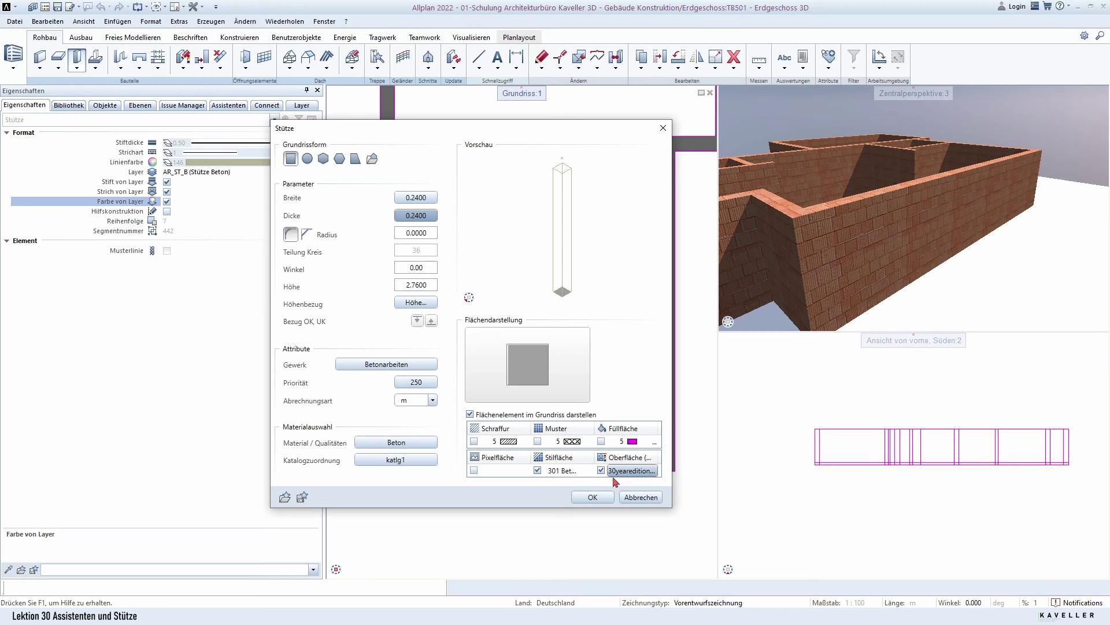
mouse_move(563, 225)
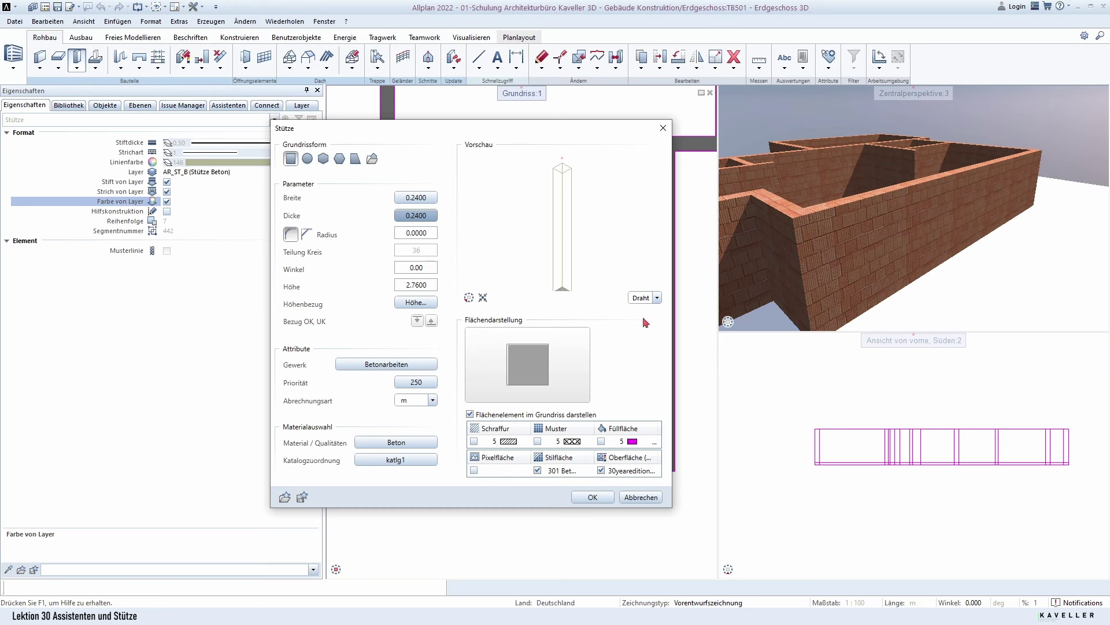
left_click(658, 301)
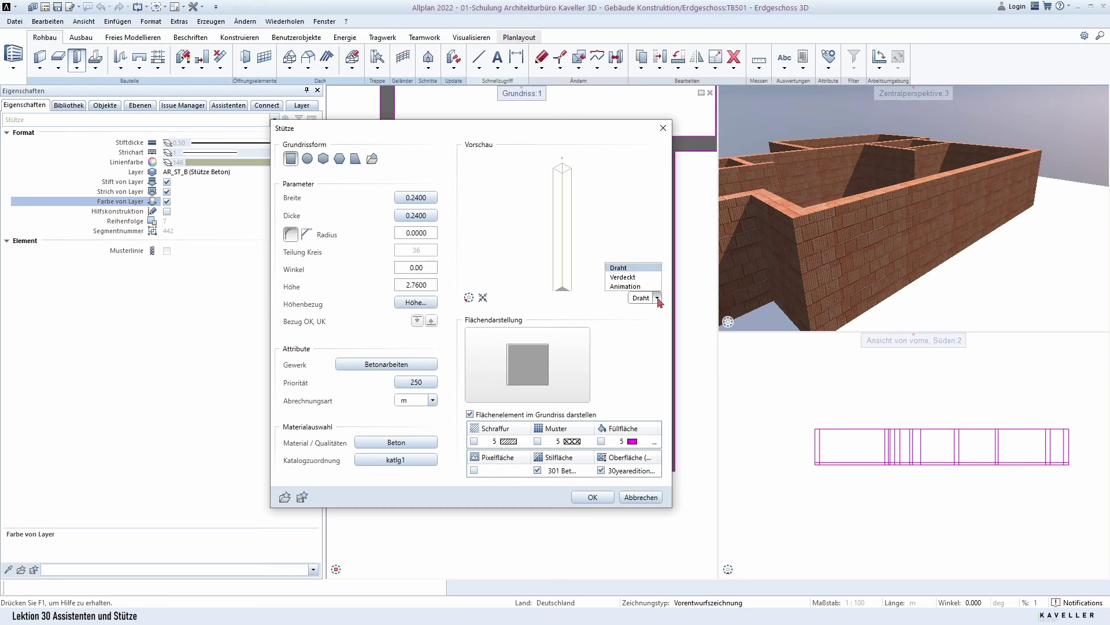
left_click(621, 286)
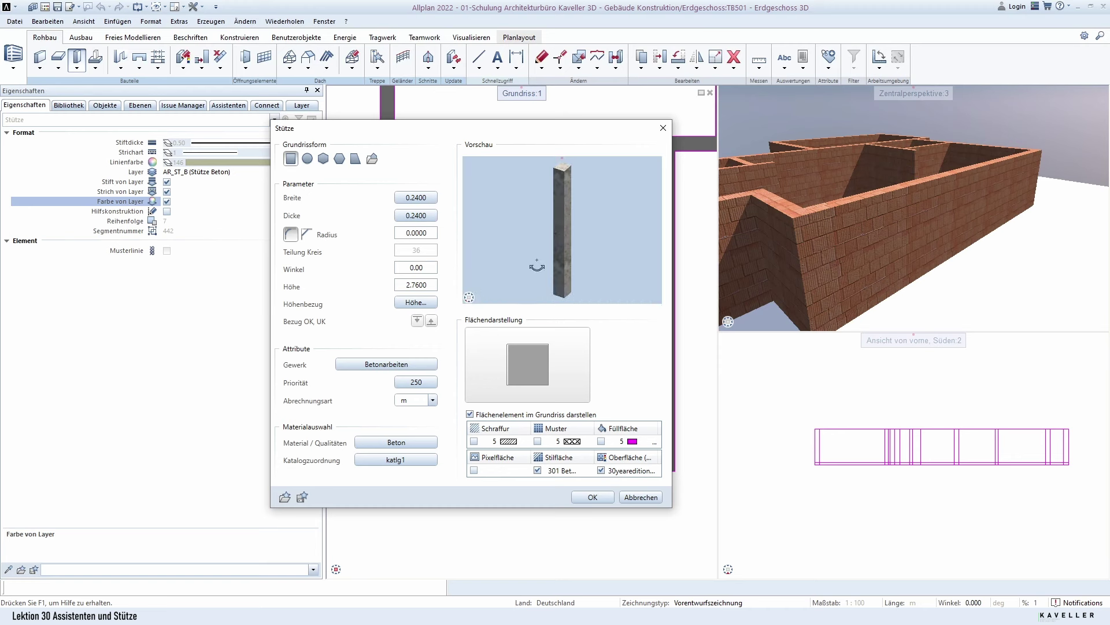
left_click_drag(537, 266, 618, 235)
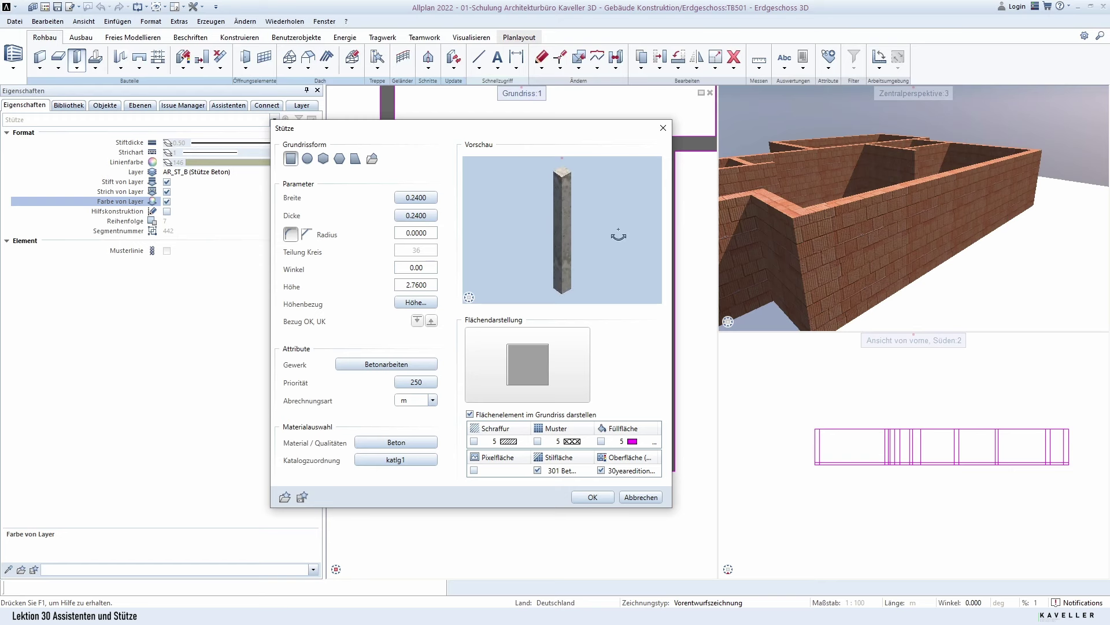
left_click(585, 496)
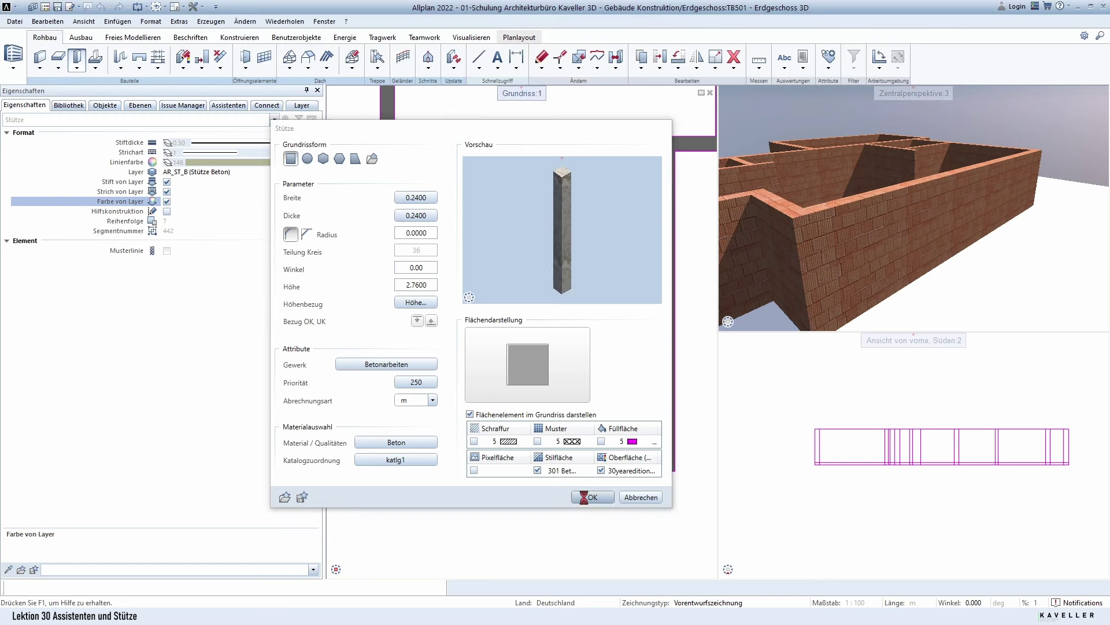
Anchor the column at its top-left corner and place it in the bottom masonry wall.
scroll(553, 457, "up", 3)
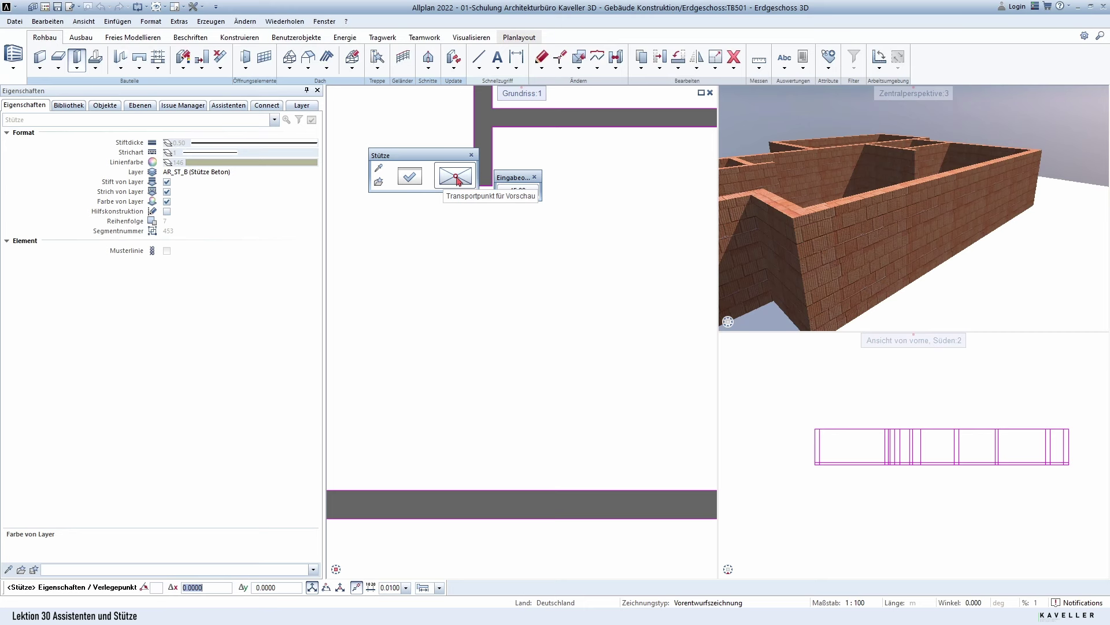
left_click(442, 172)
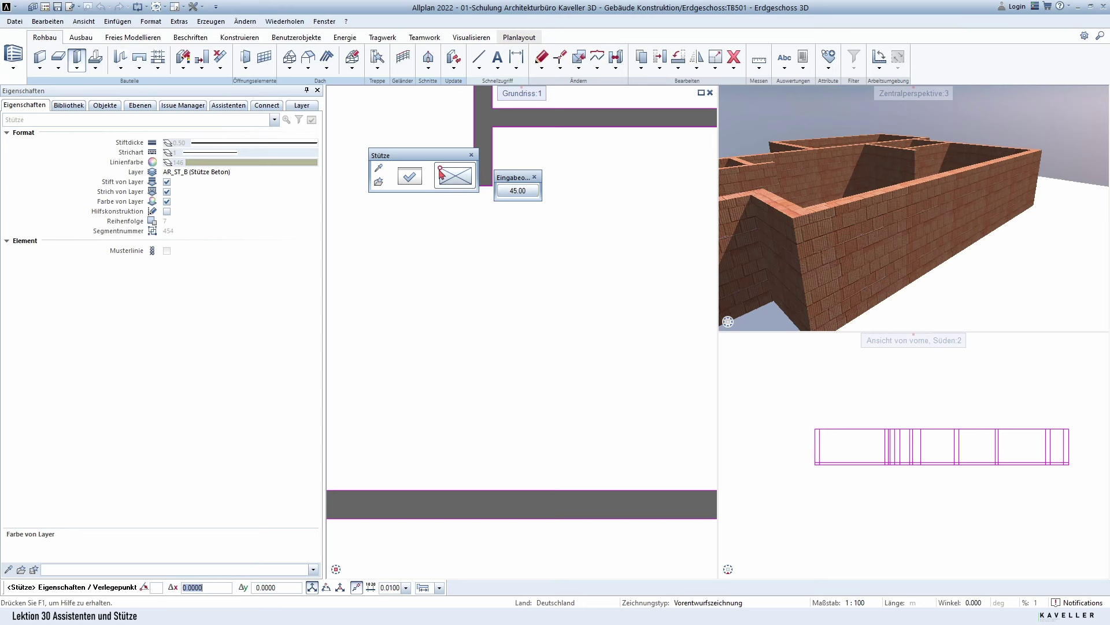
middle_click_drag(483, 354, 495, 397)
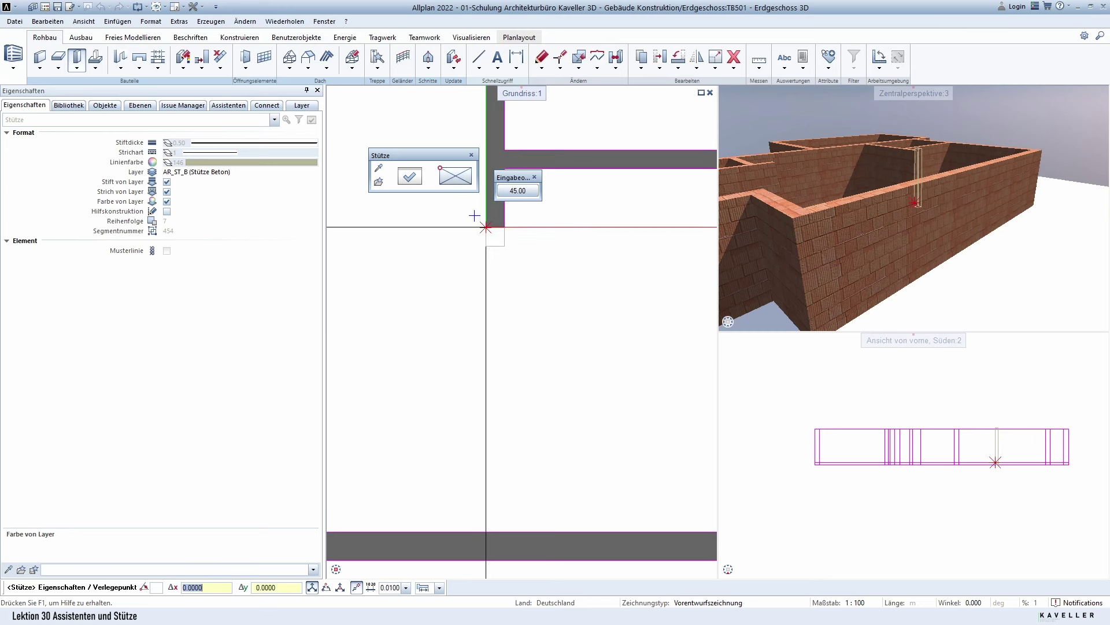
scroll(486, 227, "up", 1)
scroll(485, 227, "up", 1)
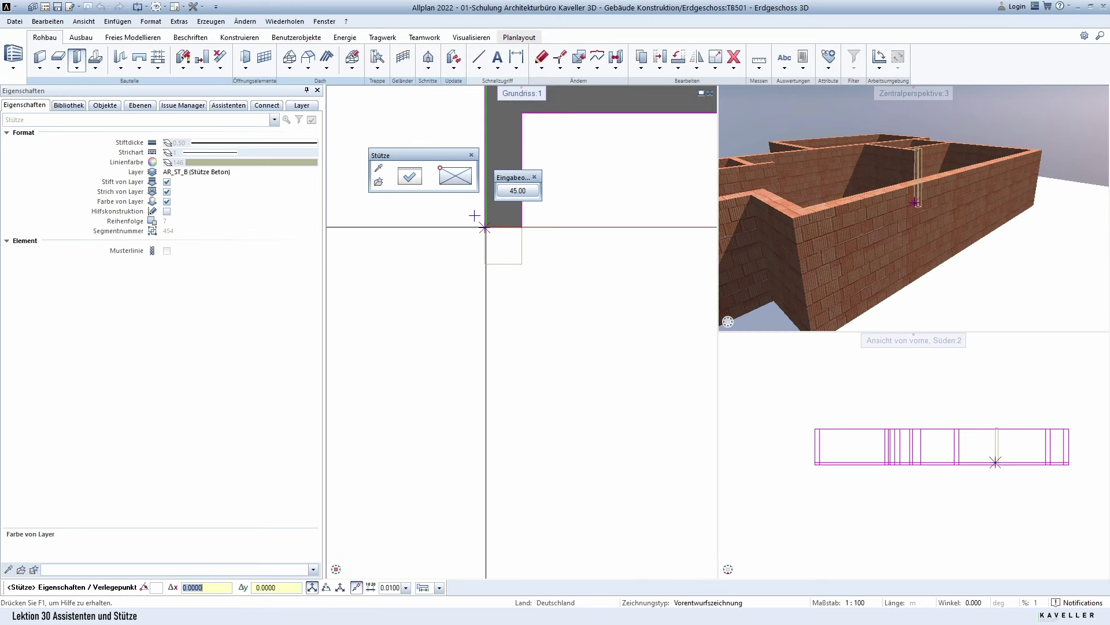
scroll(485, 227, "down", 1)
scroll(485, 227, "down", 1)
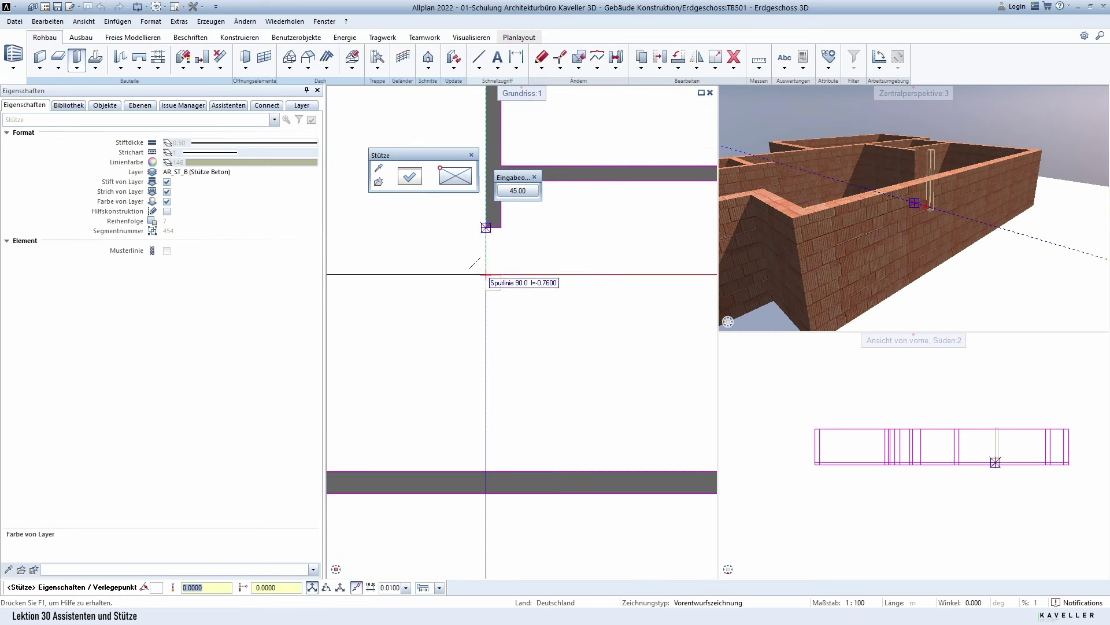
scroll(486, 354, "down", 1)
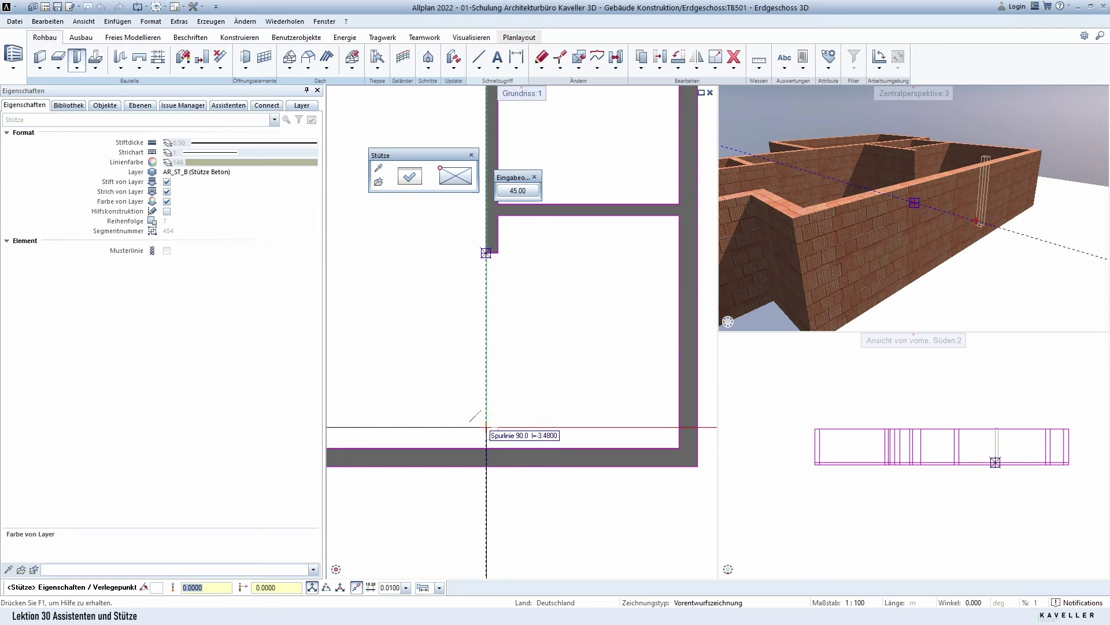
left_click(485, 448)
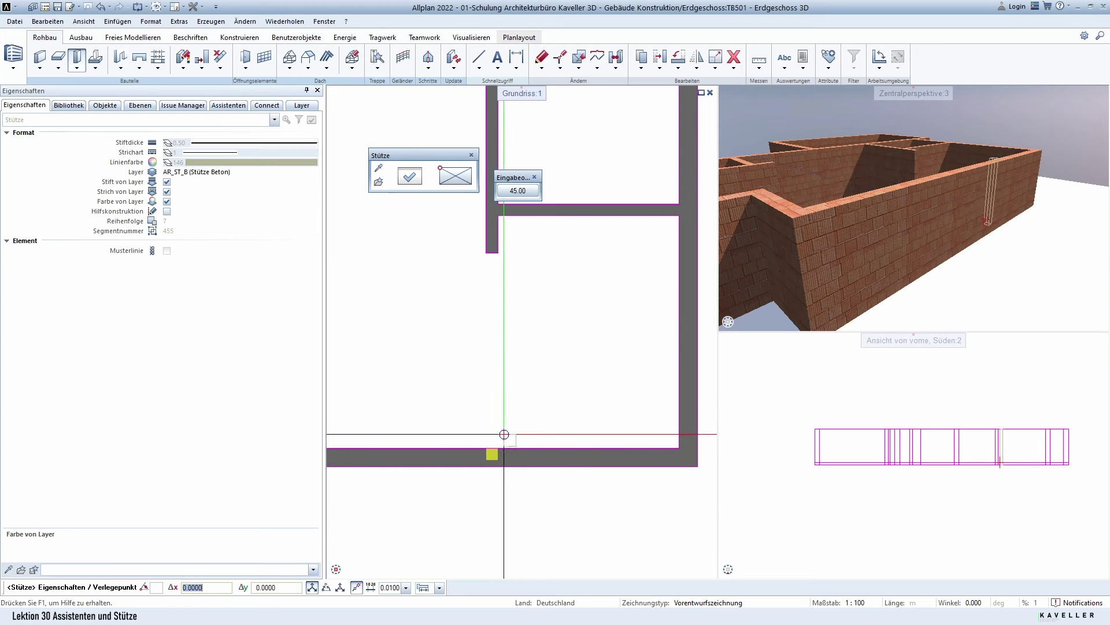
key("Escape")
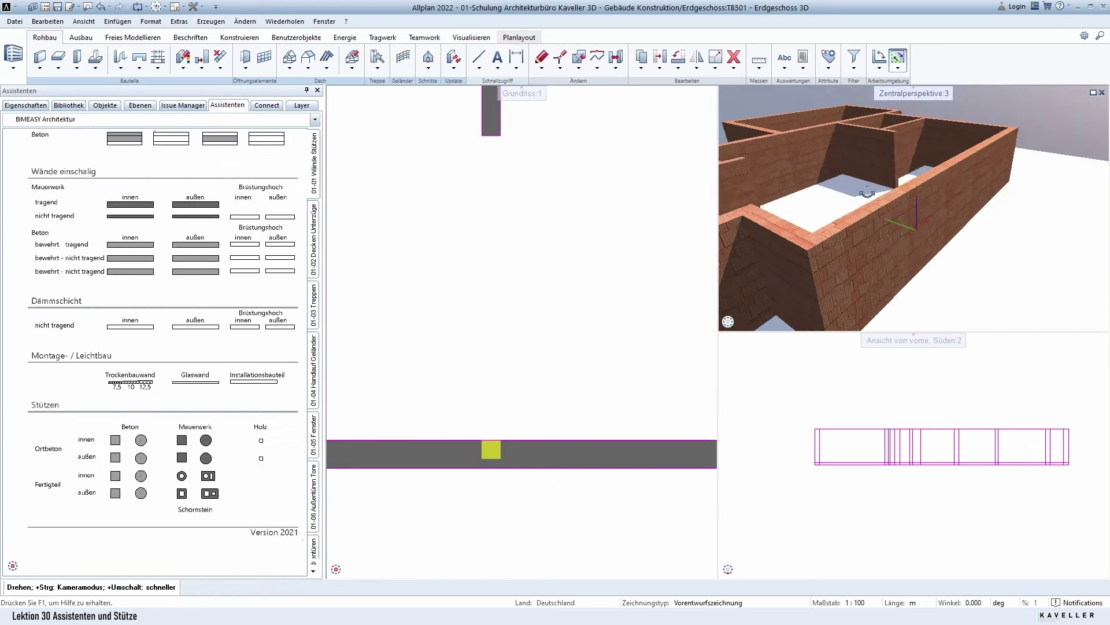
scroll(492, 428, "up", 1)
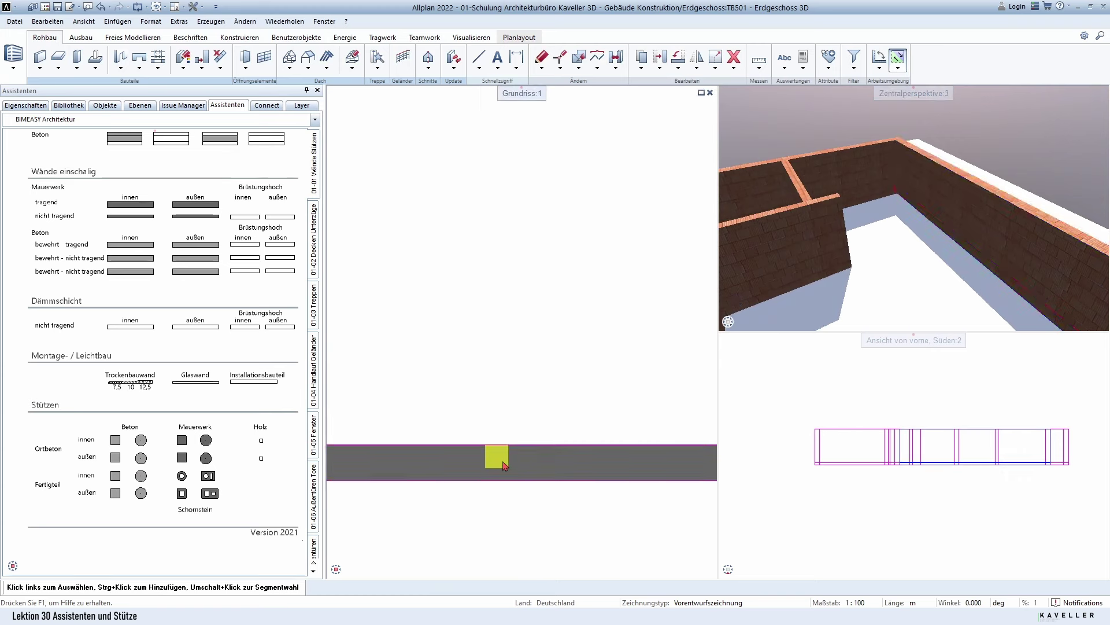
double_click(509, 476)
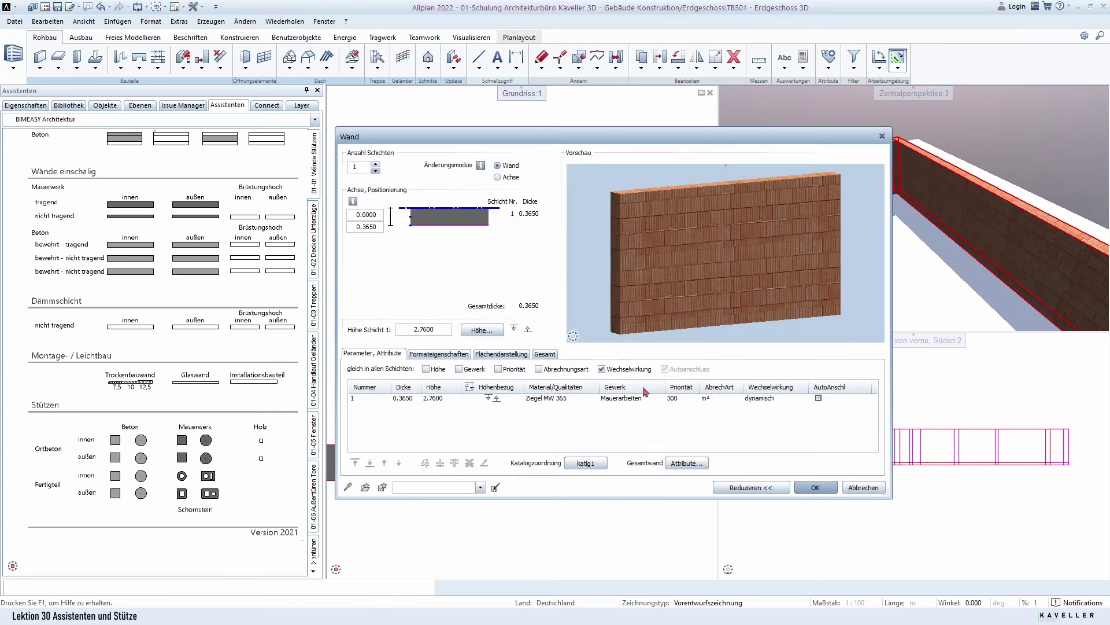
left_click(864, 487)
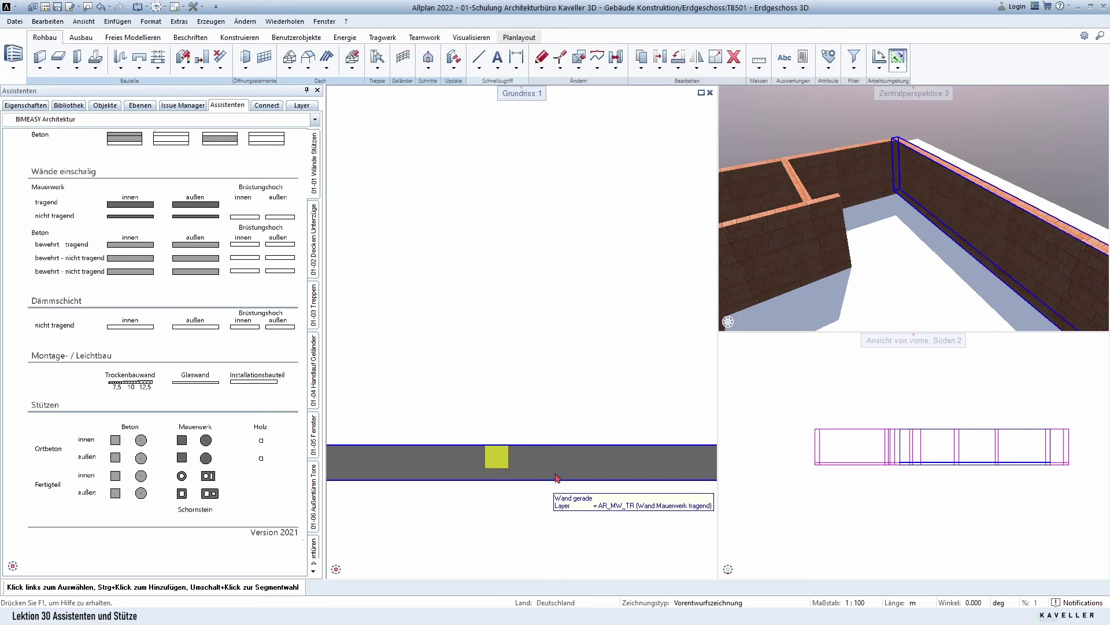
Select and remove the previously placed column.
scroll(558, 469, "down", 3)
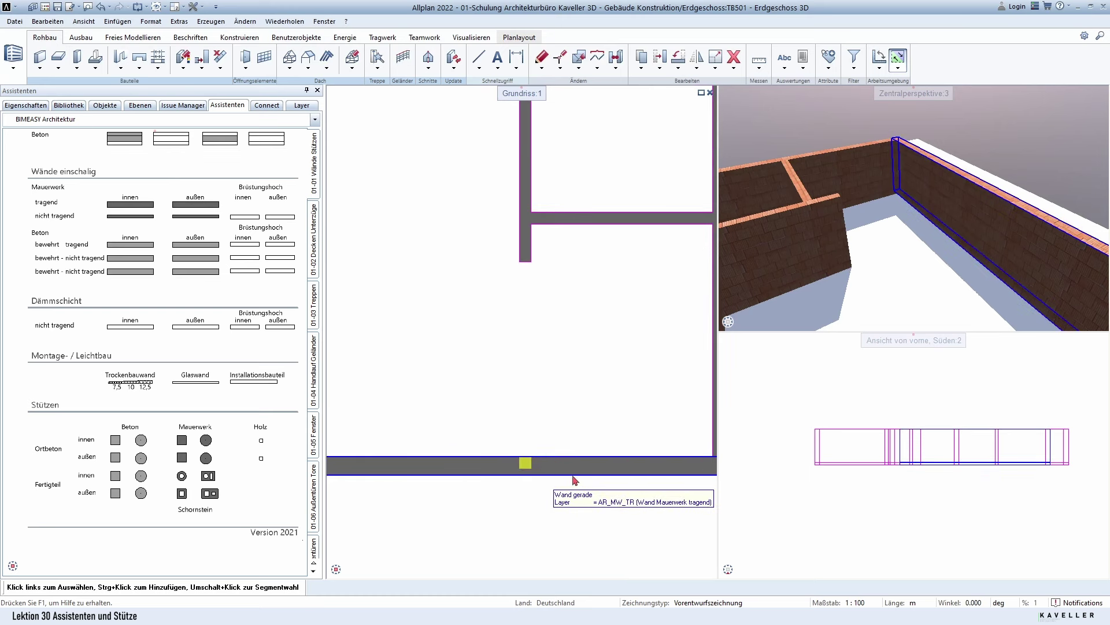
left_click(525, 463)
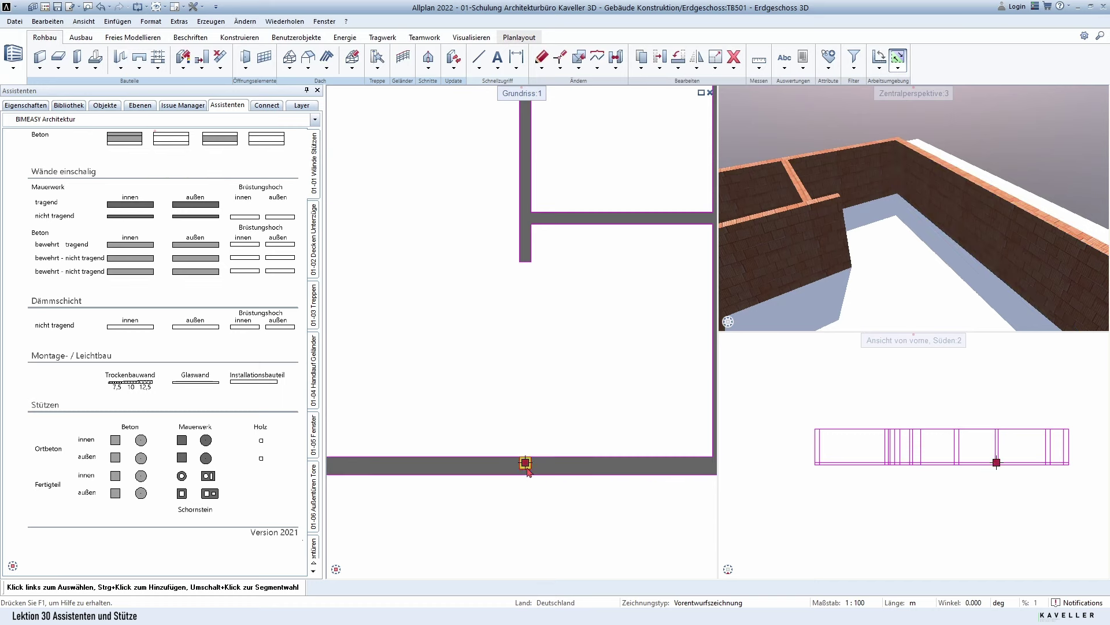
key("Escape")
left_click_drag(508, 440, 557, 500)
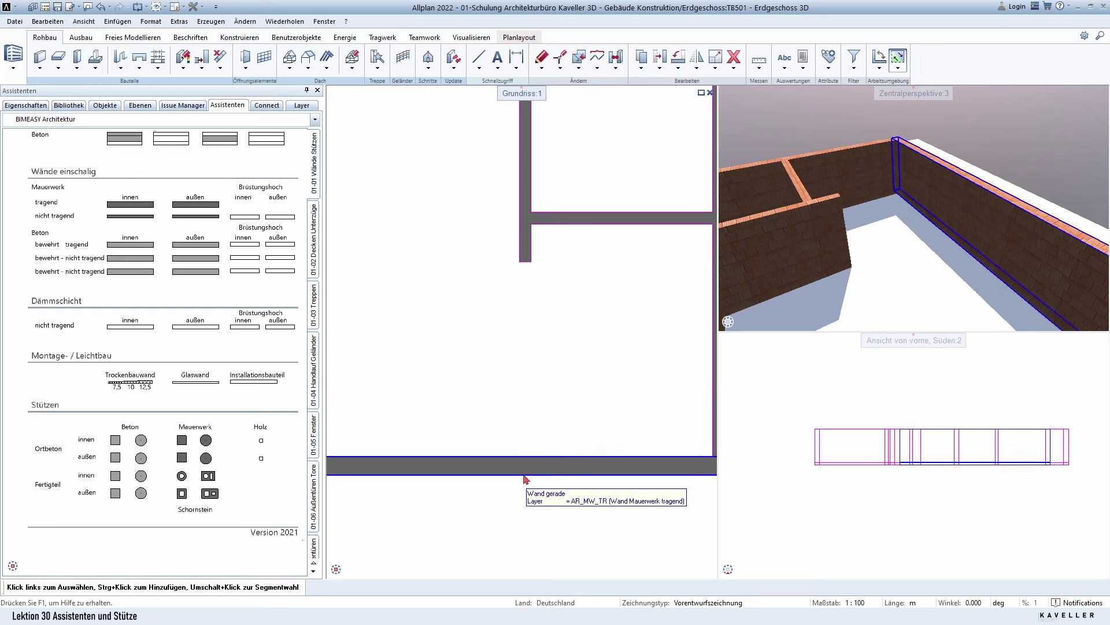
Start a new Ortbeton column and set its width and thickness to 0.24 m.
double_click(115, 439)
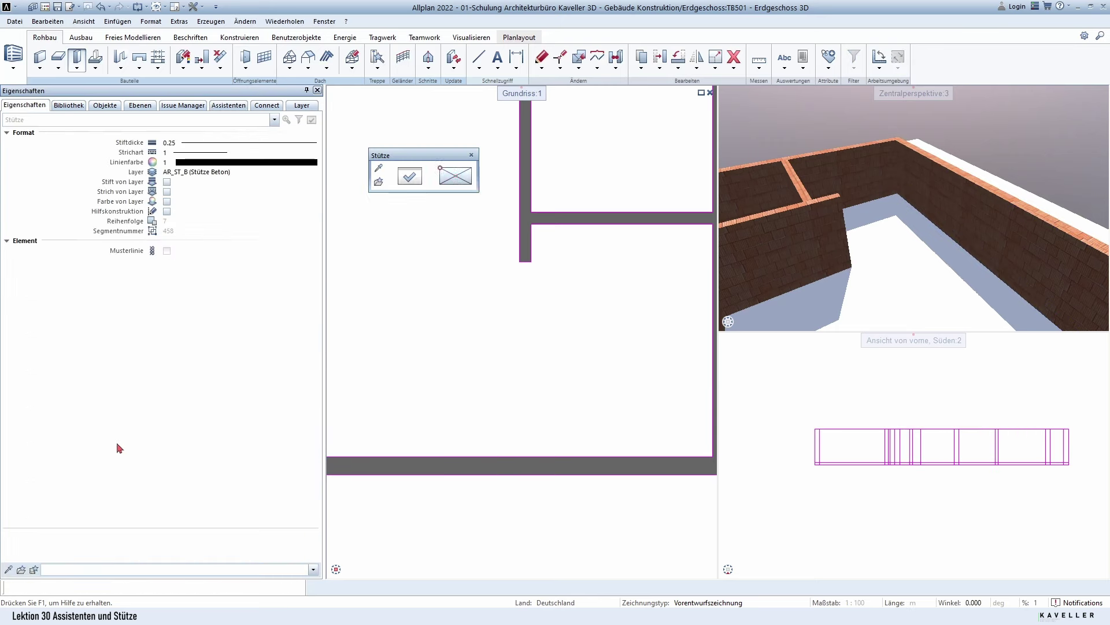
left_click(409, 176)
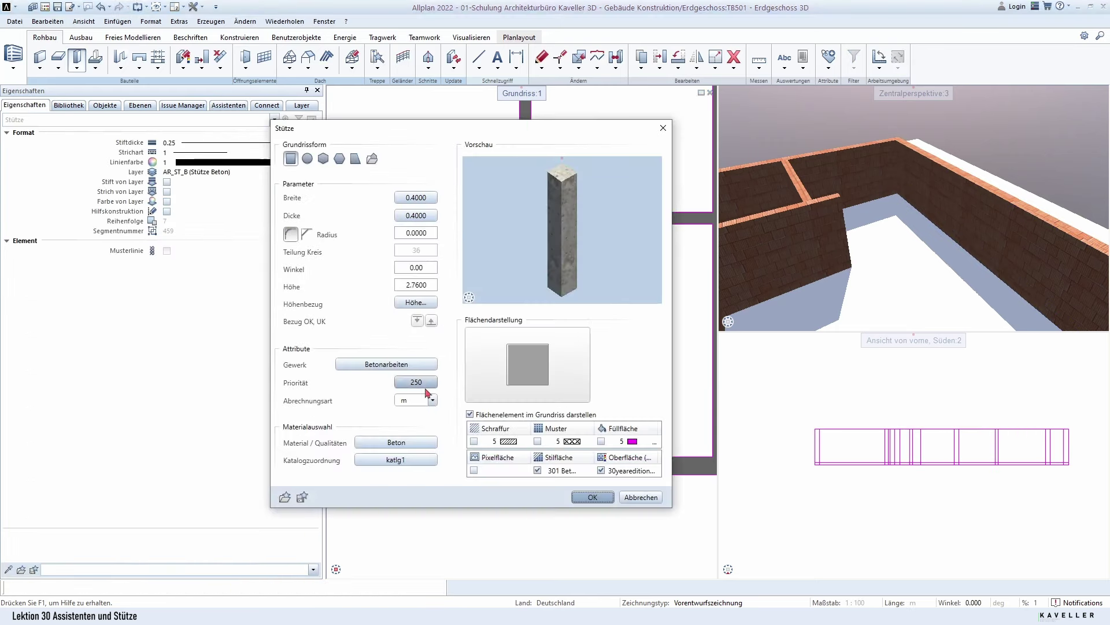
left_click(416, 197)
type("0.24")
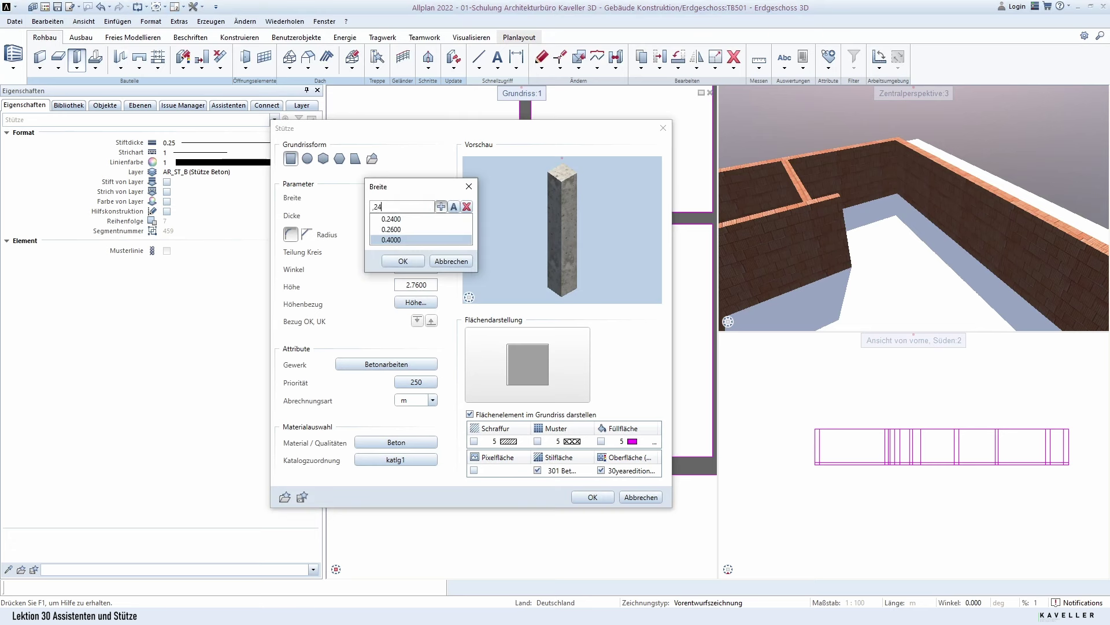
key("Return")
left_click(422, 215)
type("0.24")
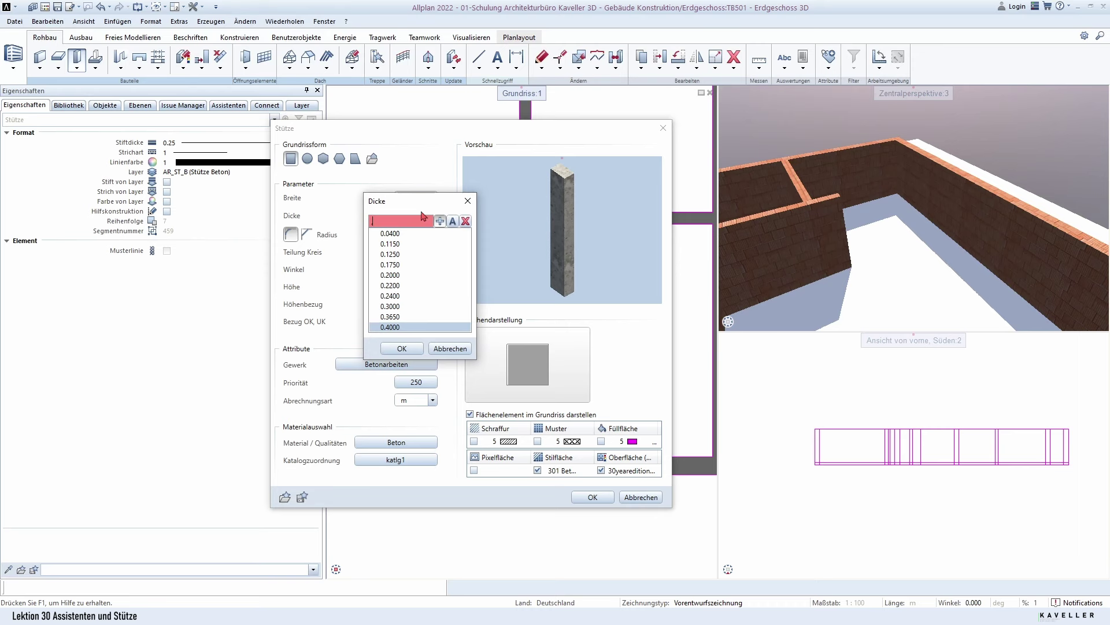
key("Return")
Place the column, anchored top-left, in the lower wall.
left_click(593, 497)
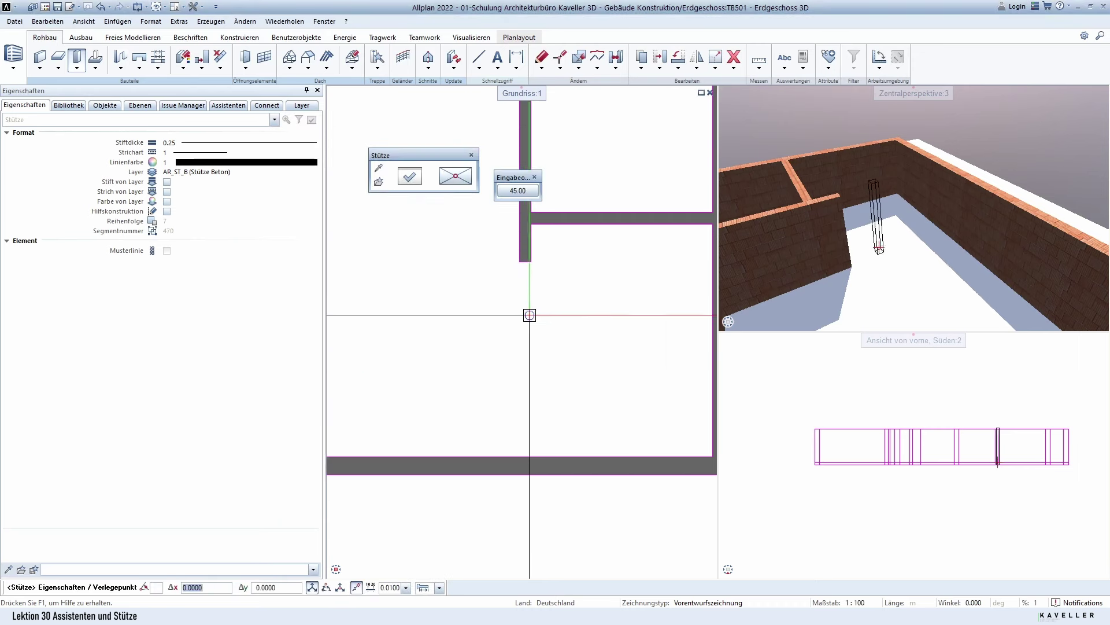
left_click(441, 168)
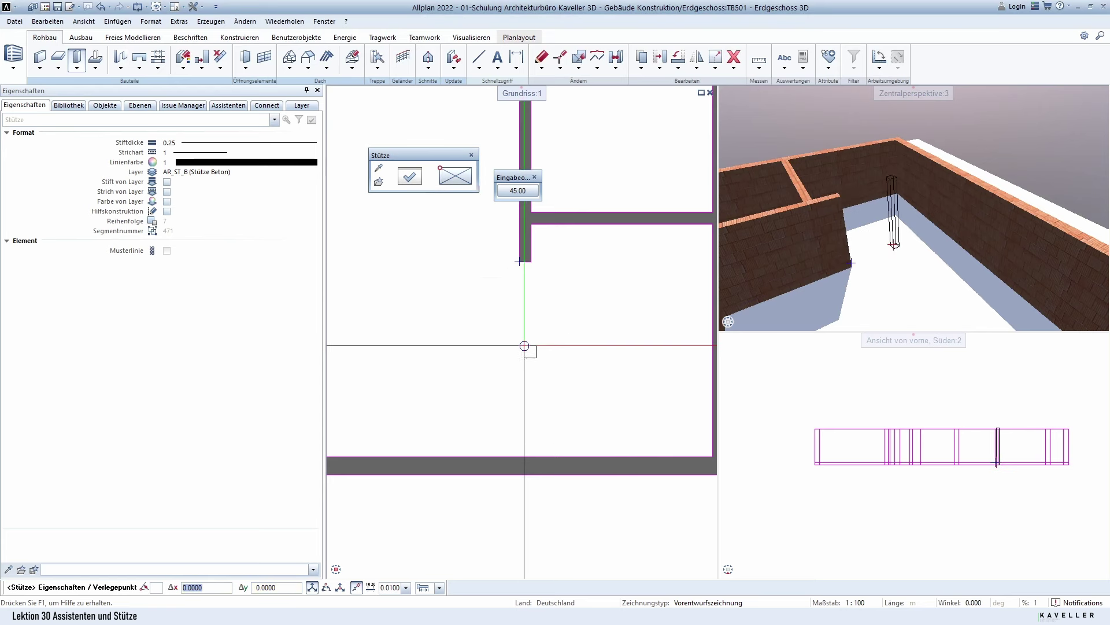
left_click(519, 456)
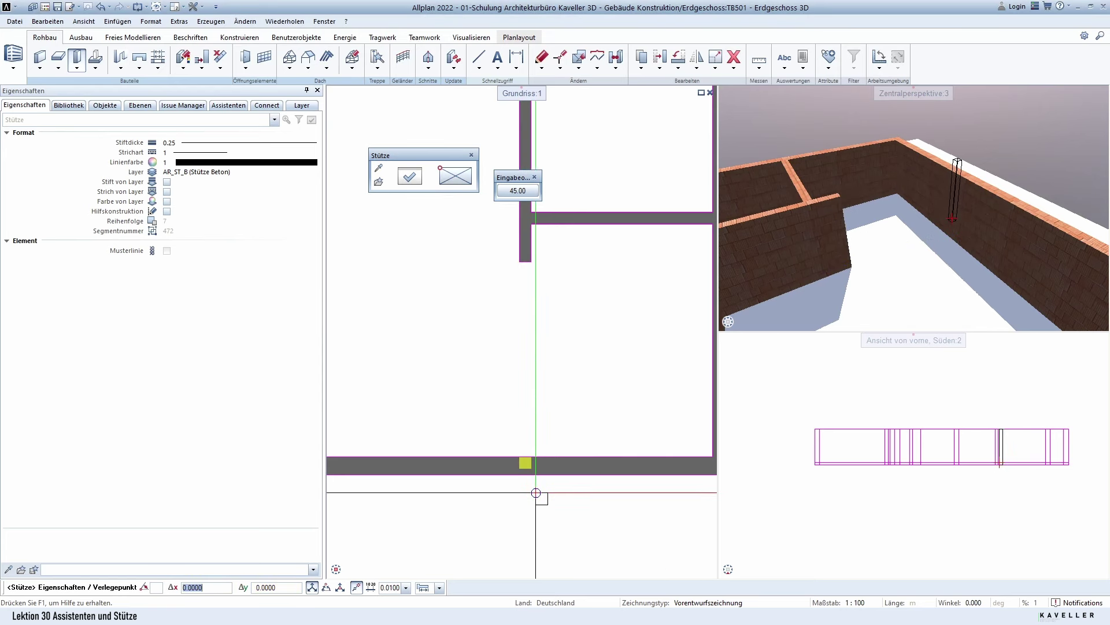
key("Escape")
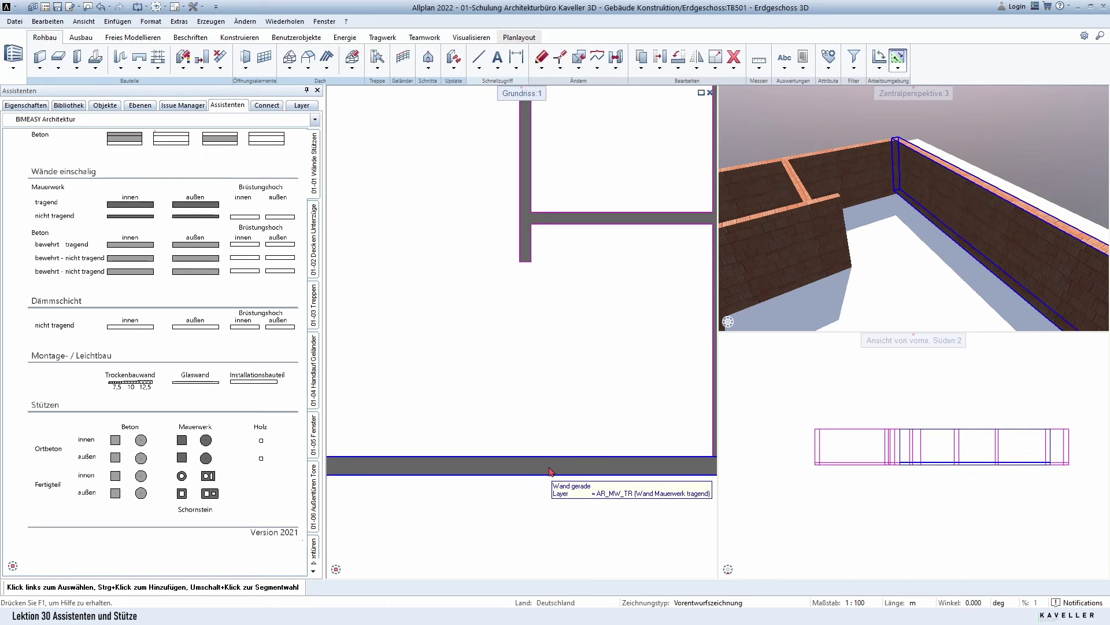
Change the lower wall's priority from 300 to 240 and apply the wall changes.
double_click(550, 472)
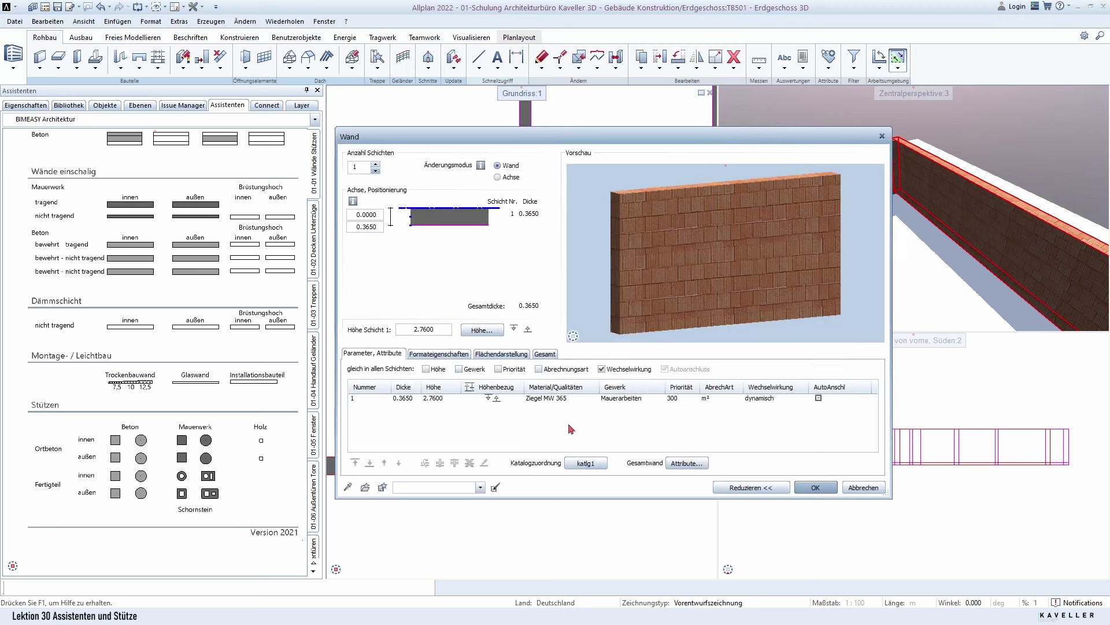
left_click(674, 398)
type("240")
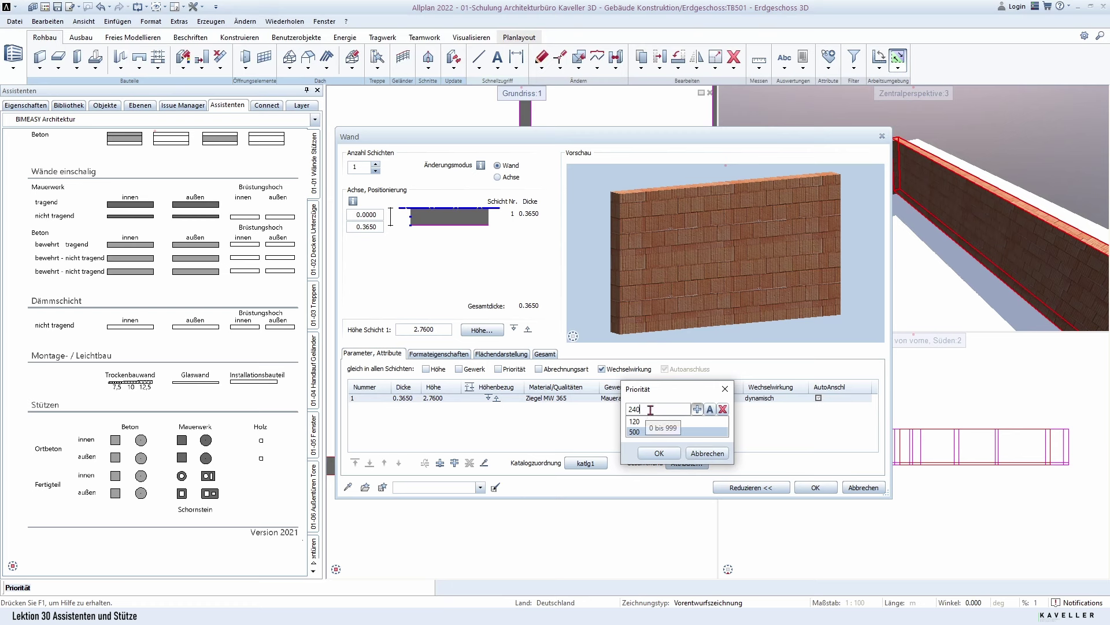
left_click(659, 453)
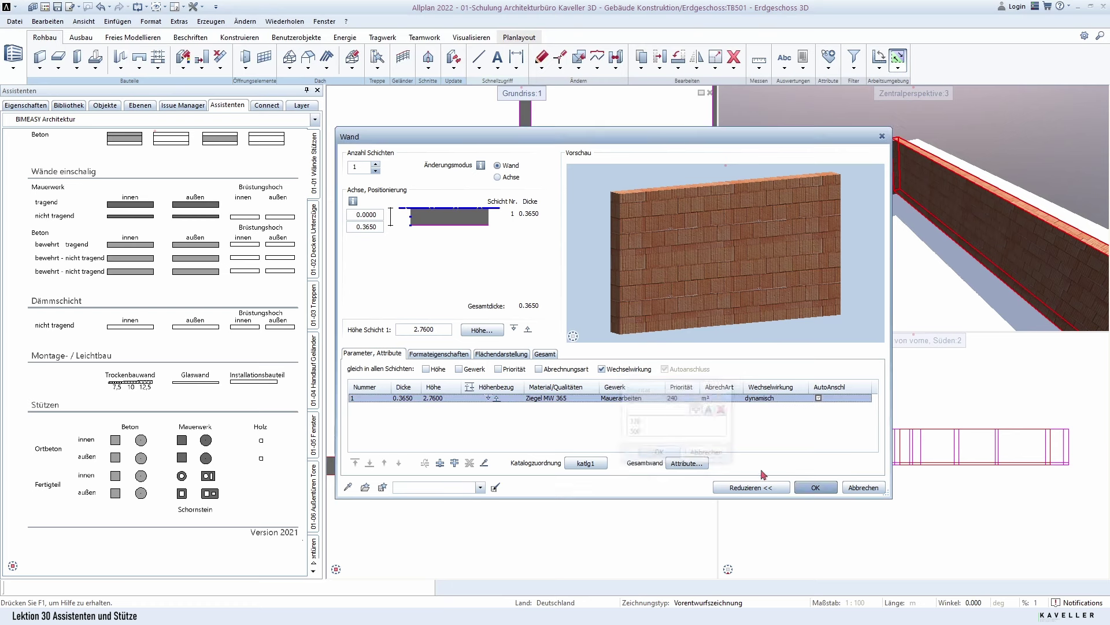
left_click(815, 487)
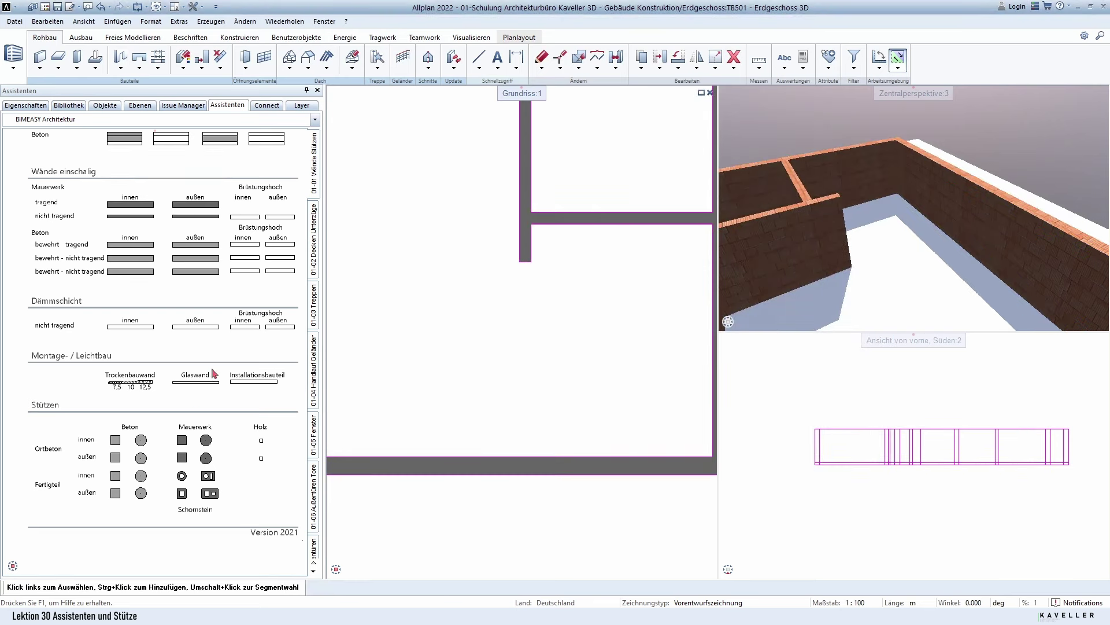
Start an Ortbeton column and set its width and depth to 0.24 m.
double_click(116, 441)
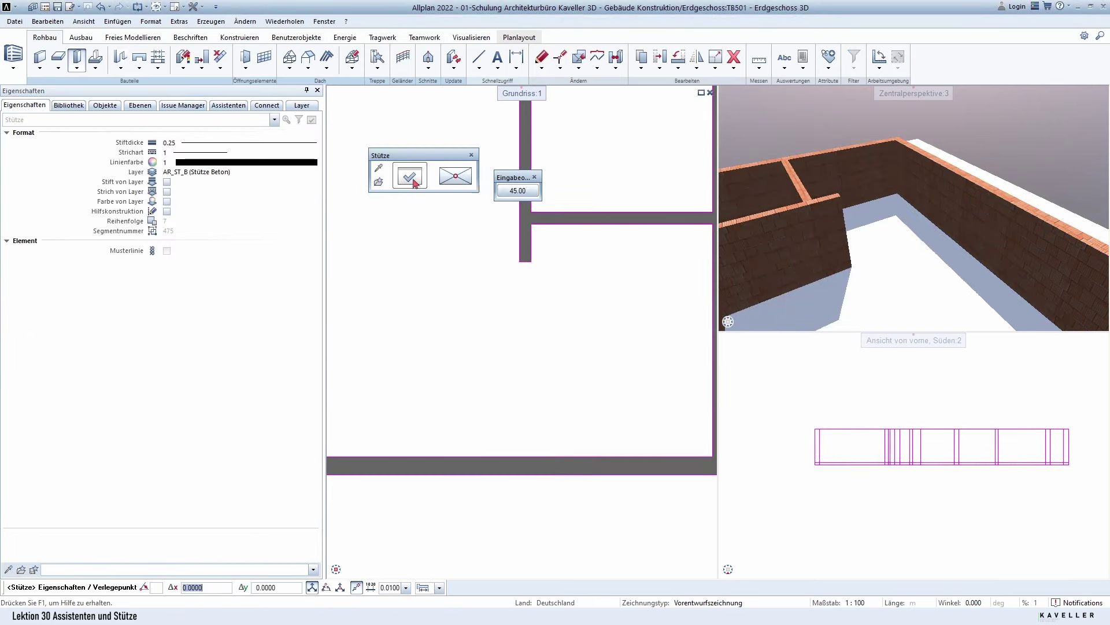
left_click(414, 183)
left_click(417, 198)
type(",2")
key("Return")
left_click(418, 215)
type(",2")
key("Return")
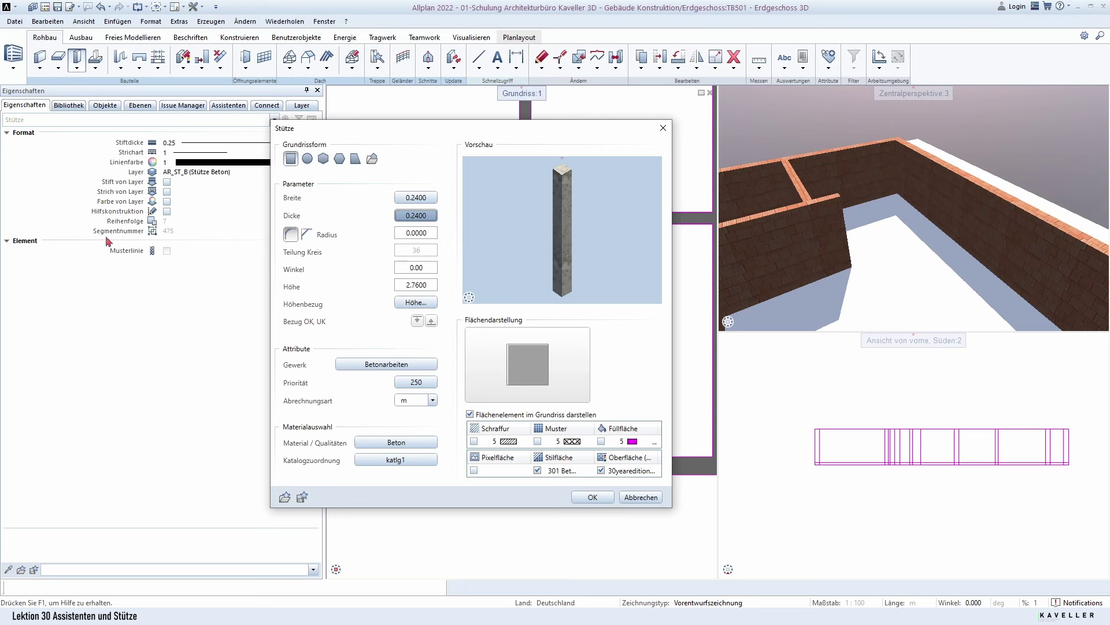
Place the column, anchored top-left, in the lower wall and orbit the 3D view to it.
left_click(594, 496)
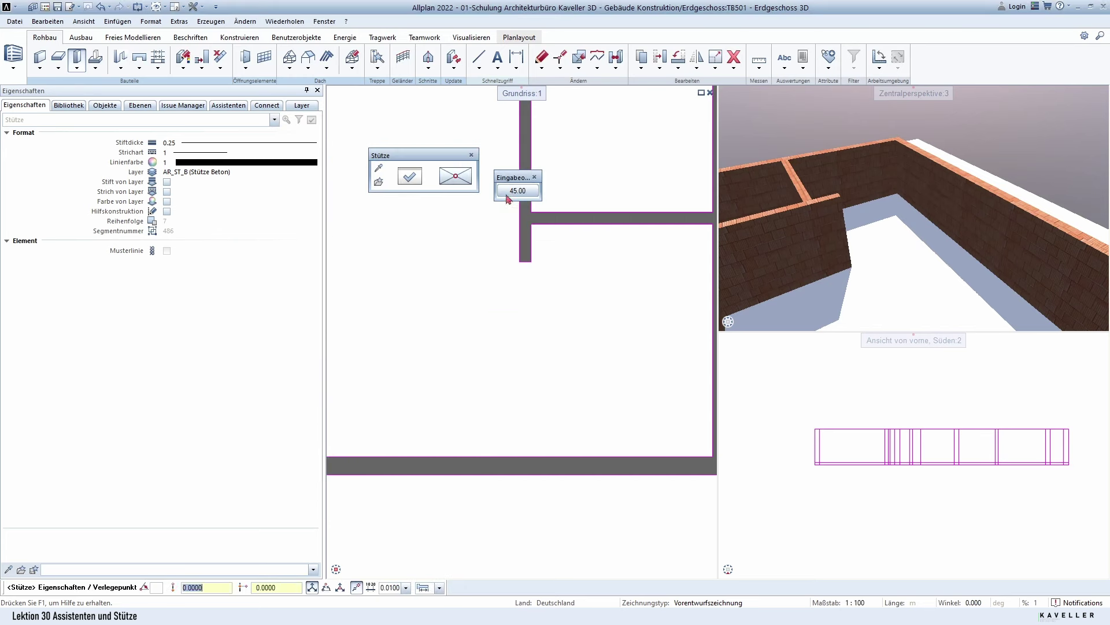
left_click(441, 168)
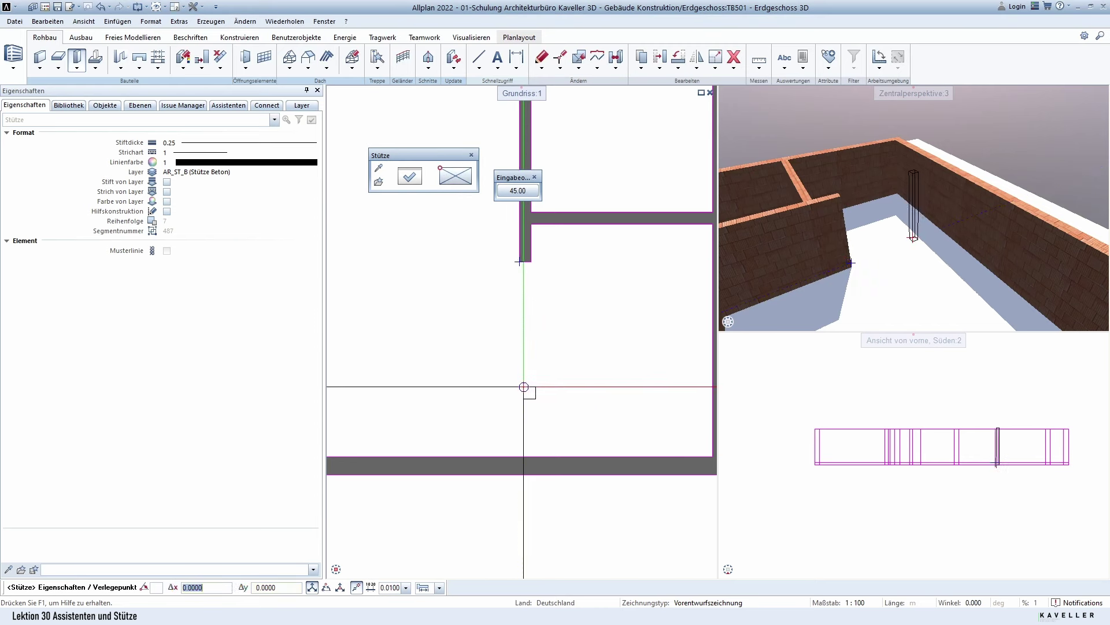
left_click(519, 456)
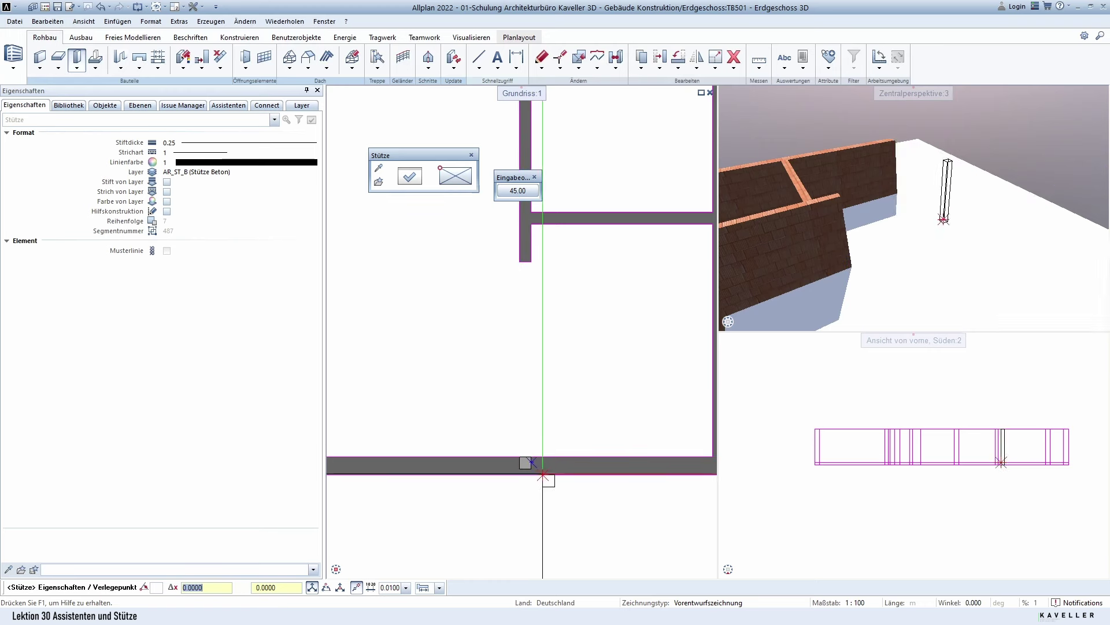
key("Escape")
left_click_drag(982, 207, 989, 166)
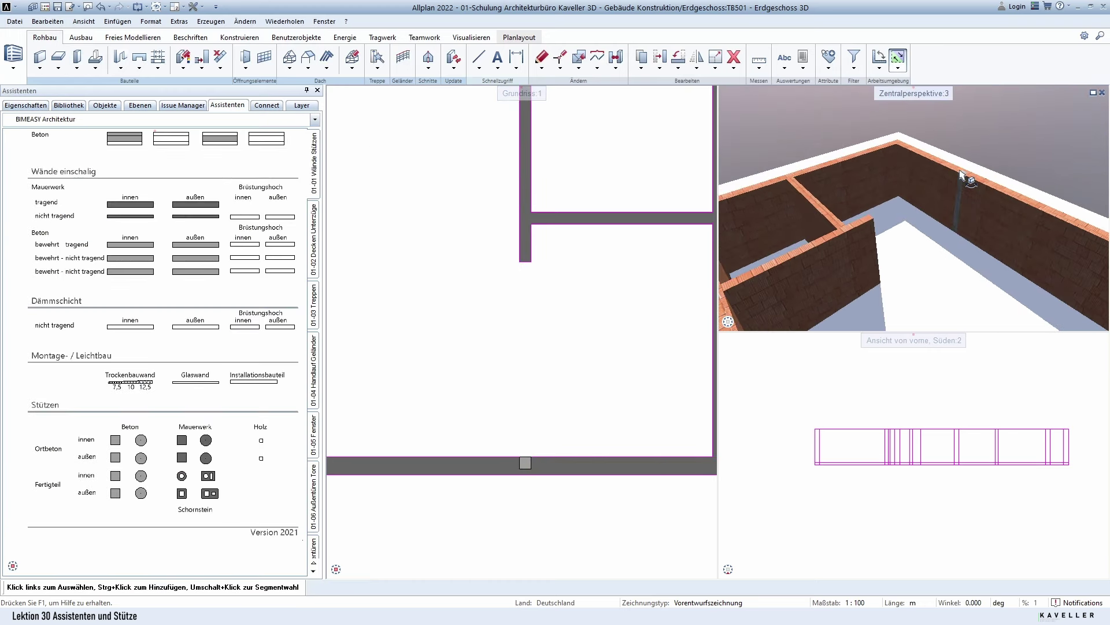
scroll(983, 173, "up", 3)
scroll(981, 217, "down", 2)
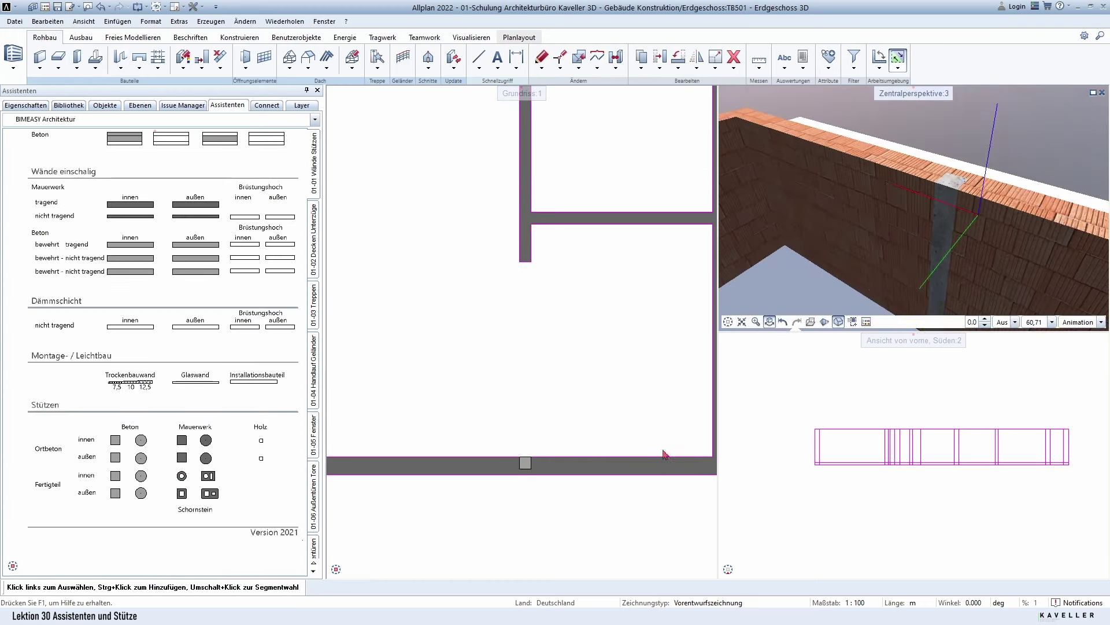
scroll(570, 477, "down", 1)
scroll(570, 477, "up", 1)
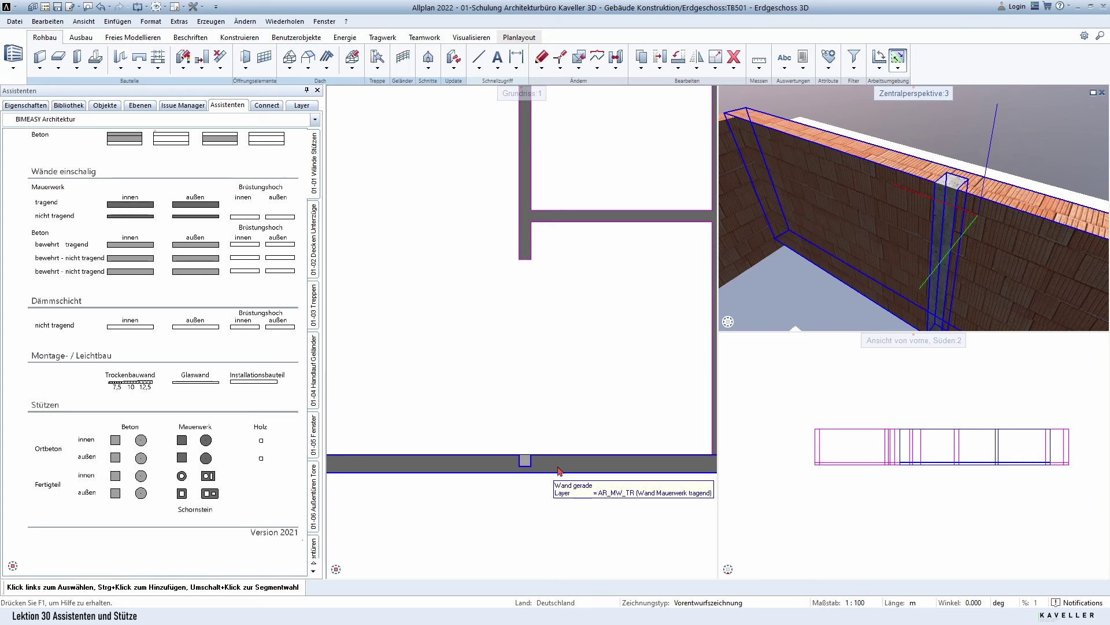
scroll(559, 469, "down", 1)
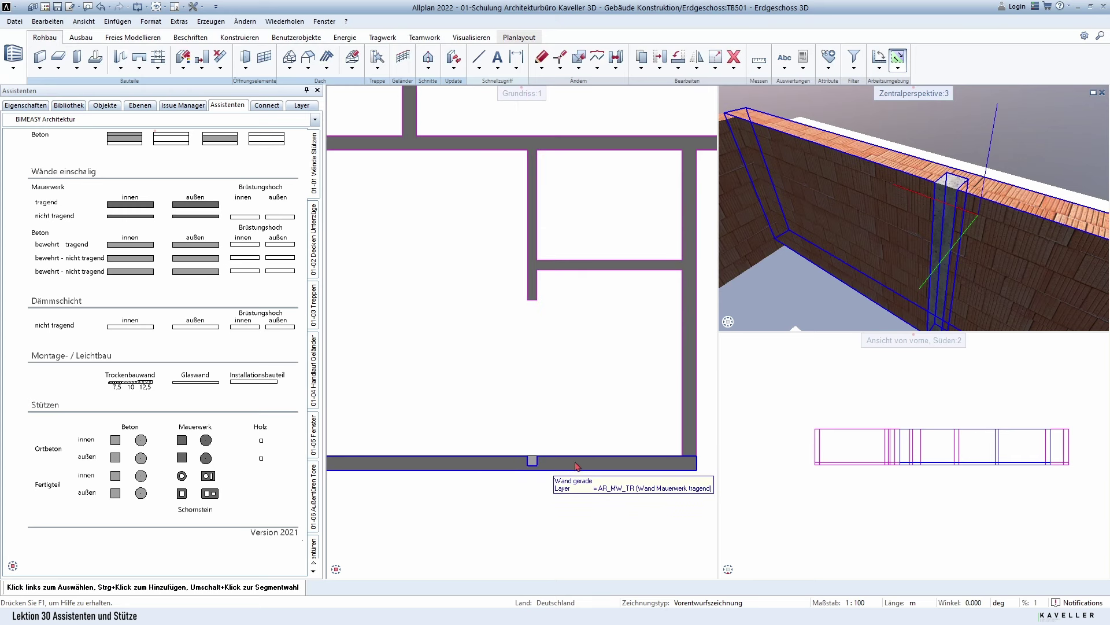
right_click(565, 470)
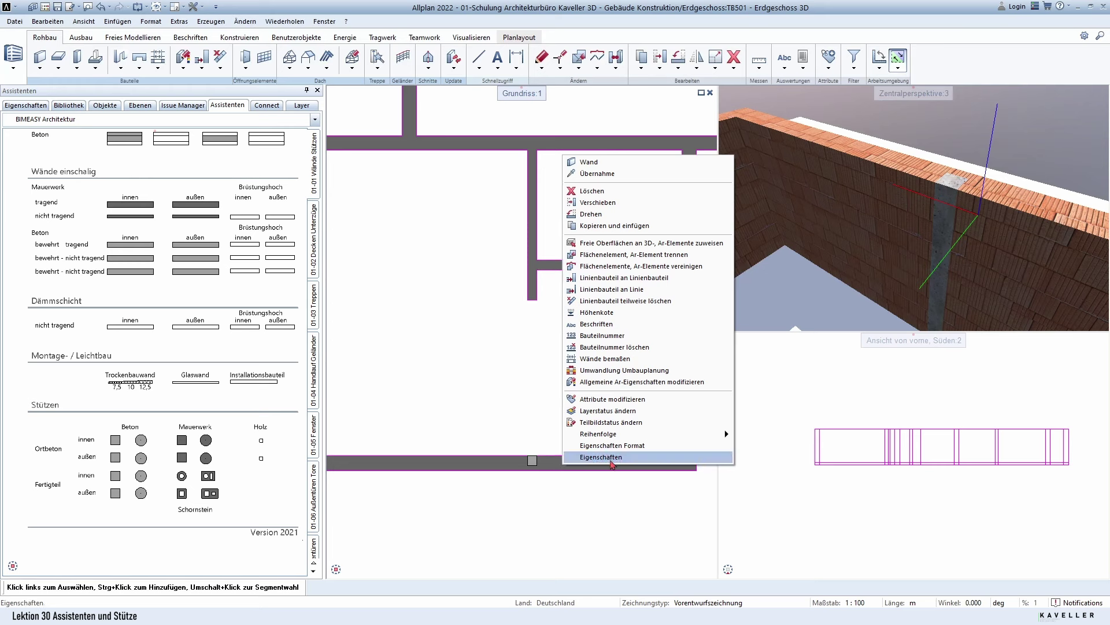
left_click(604, 399)
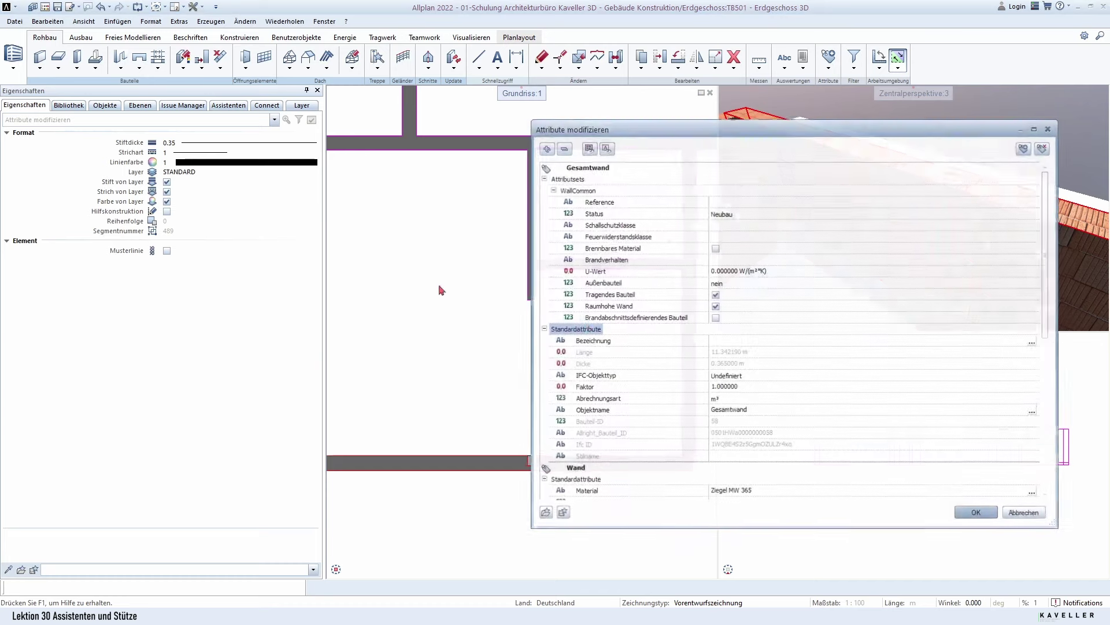
scroll(665, 411, "down", 2)
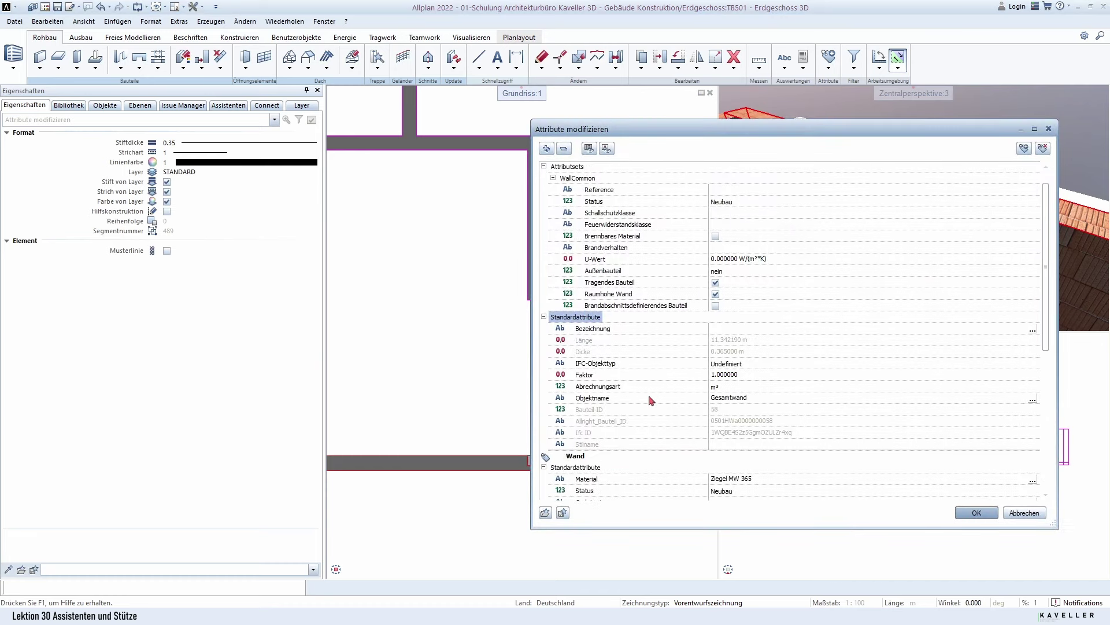
left_click_drag(1050, 304, 1053, 428)
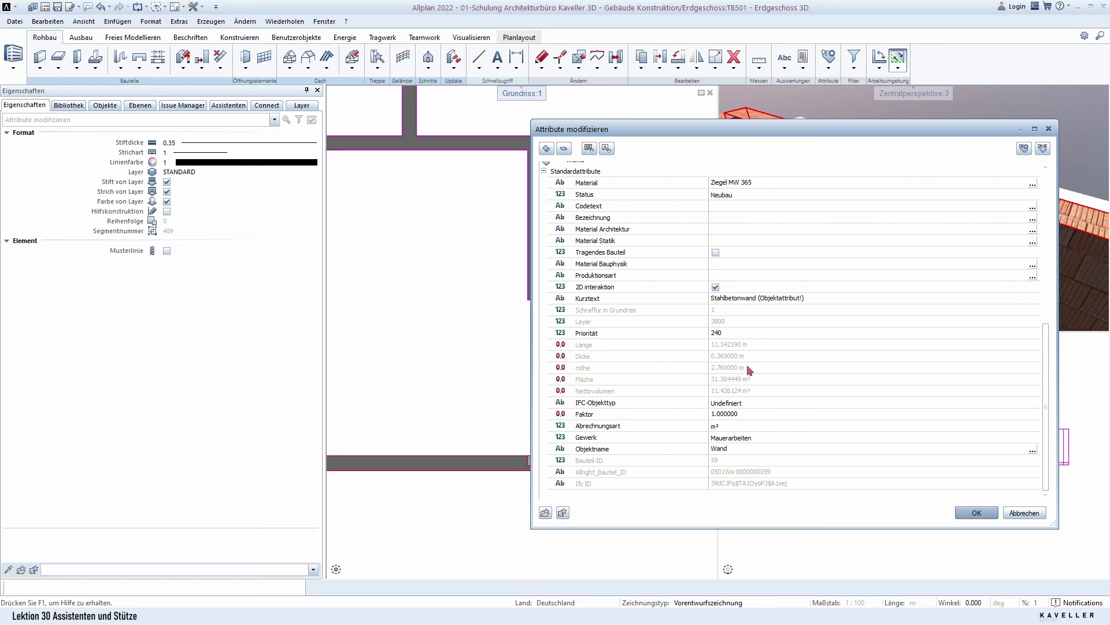
left_click(586, 380)
left_click(652, 395)
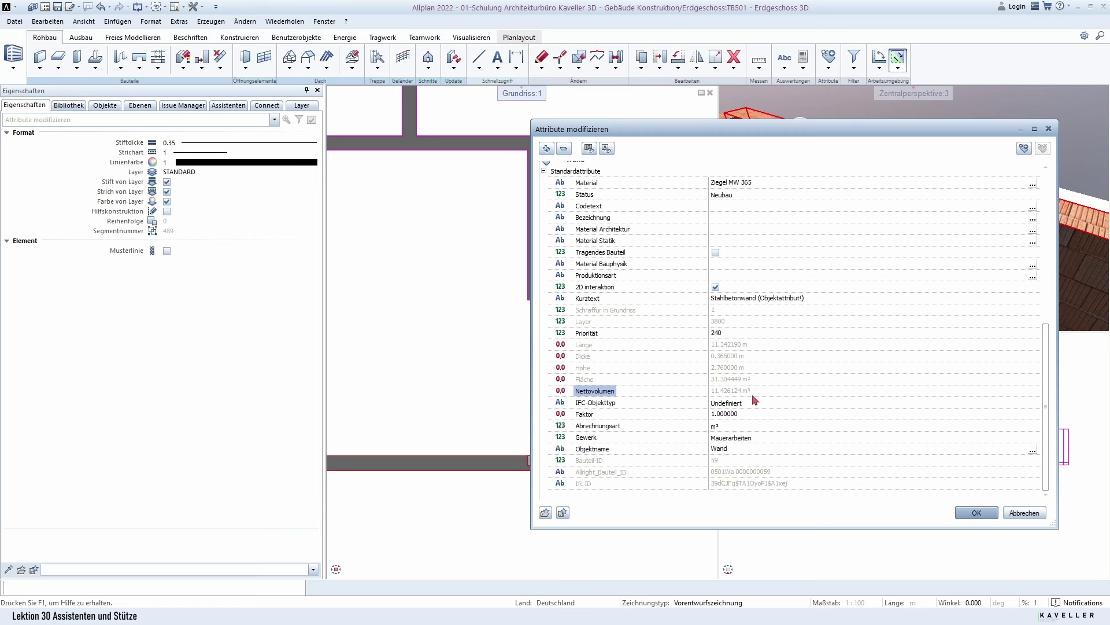
left_click(977, 512)
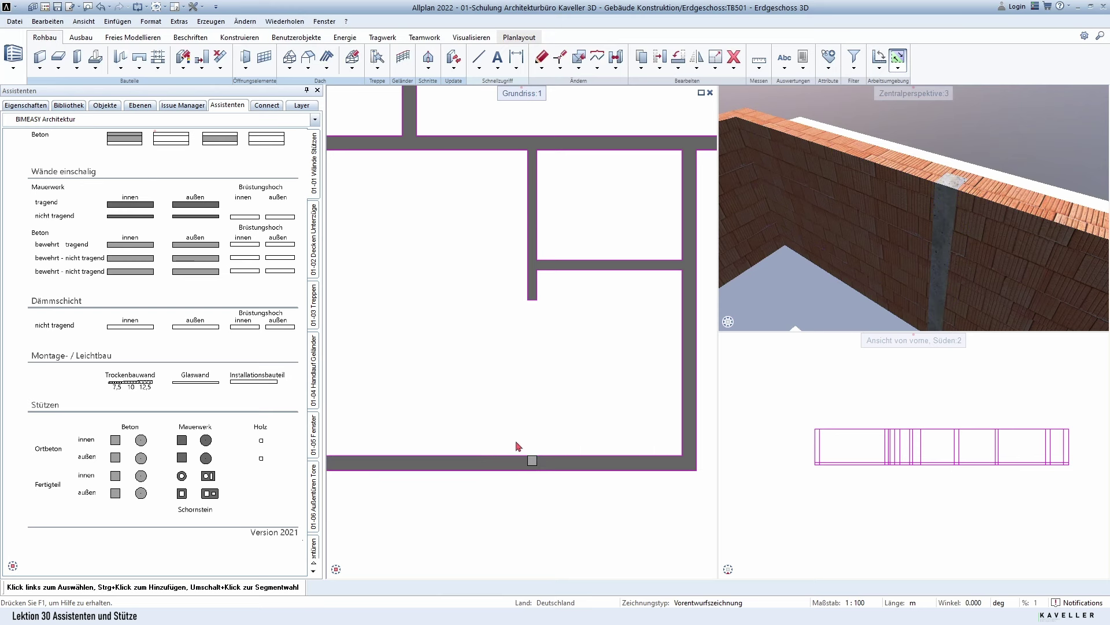
left_click_drag(516, 440, 549, 486)
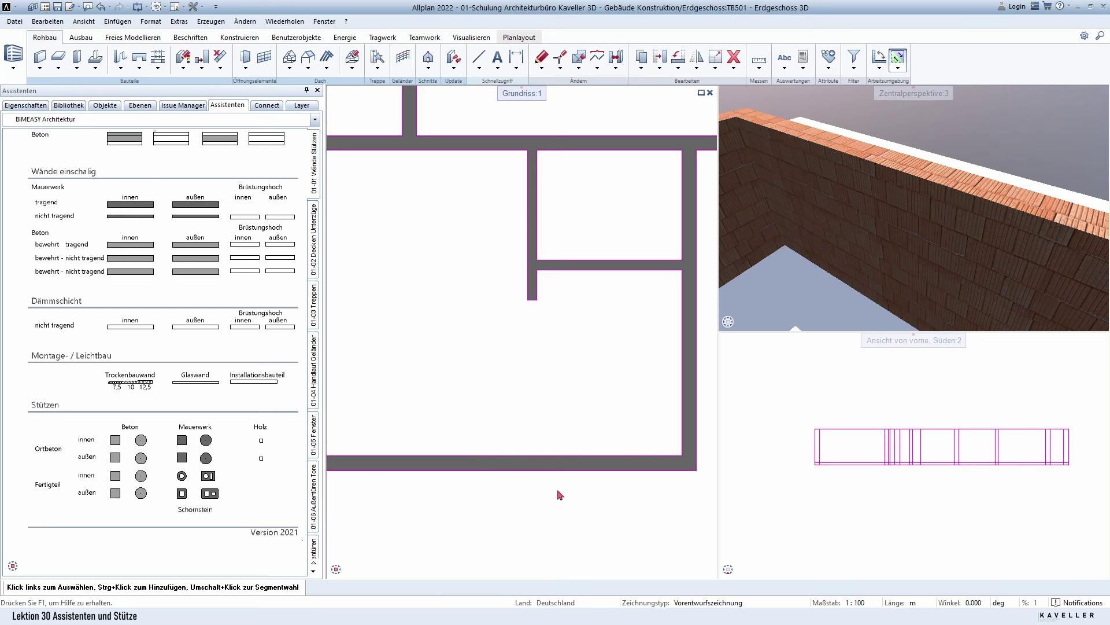
Check the lower wall's attributes to confirm its 11.5 m length.
right_click(564, 478)
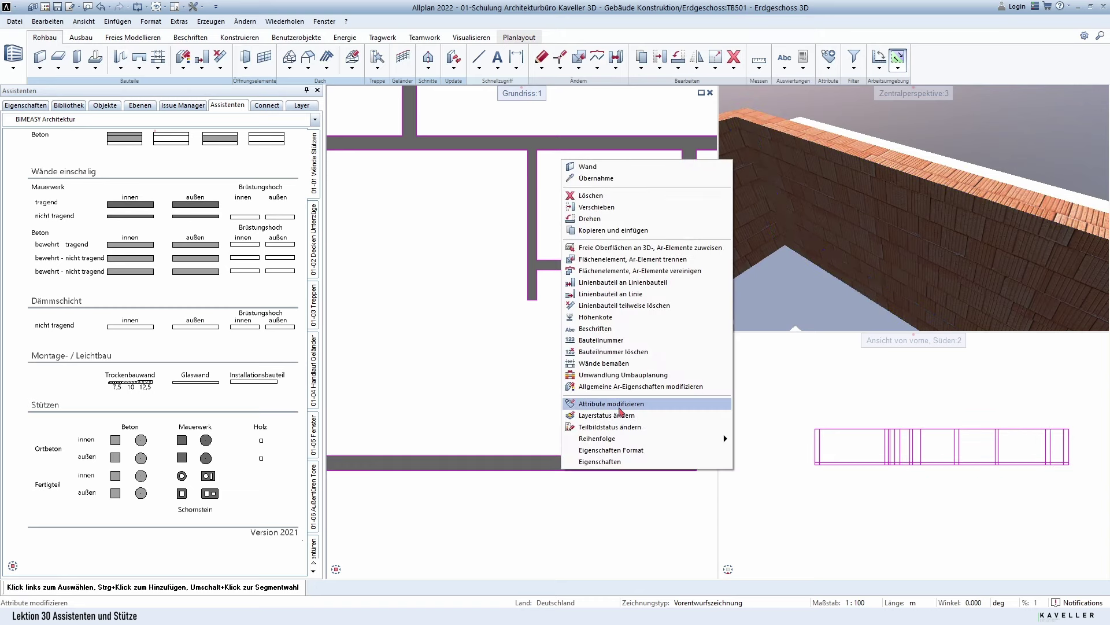
left_click(611, 404)
left_click_drag(1049, 284, 1049, 440)
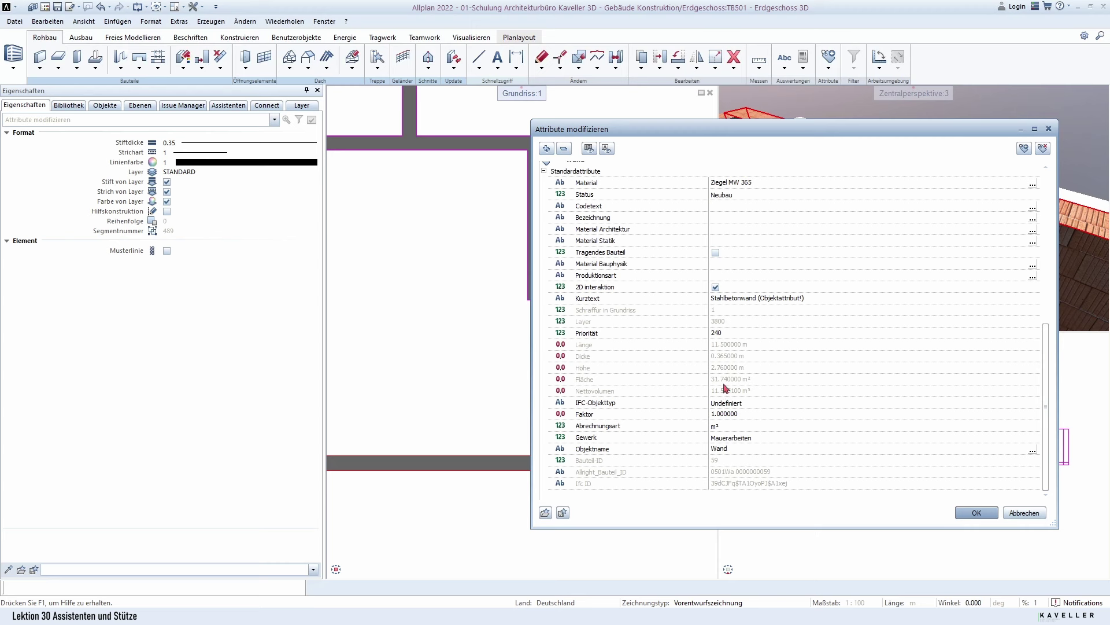
left_click(977, 512)
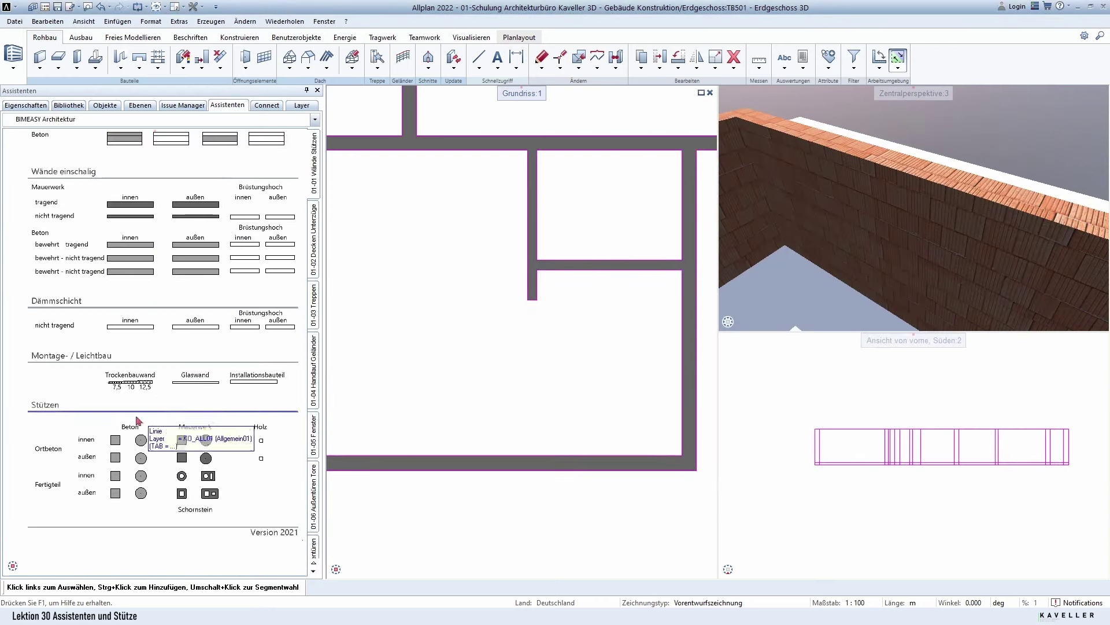
Place a 0.24 × 0.24 m Ortbeton column in the lower wall below the interior wall.
double_click(141, 458)
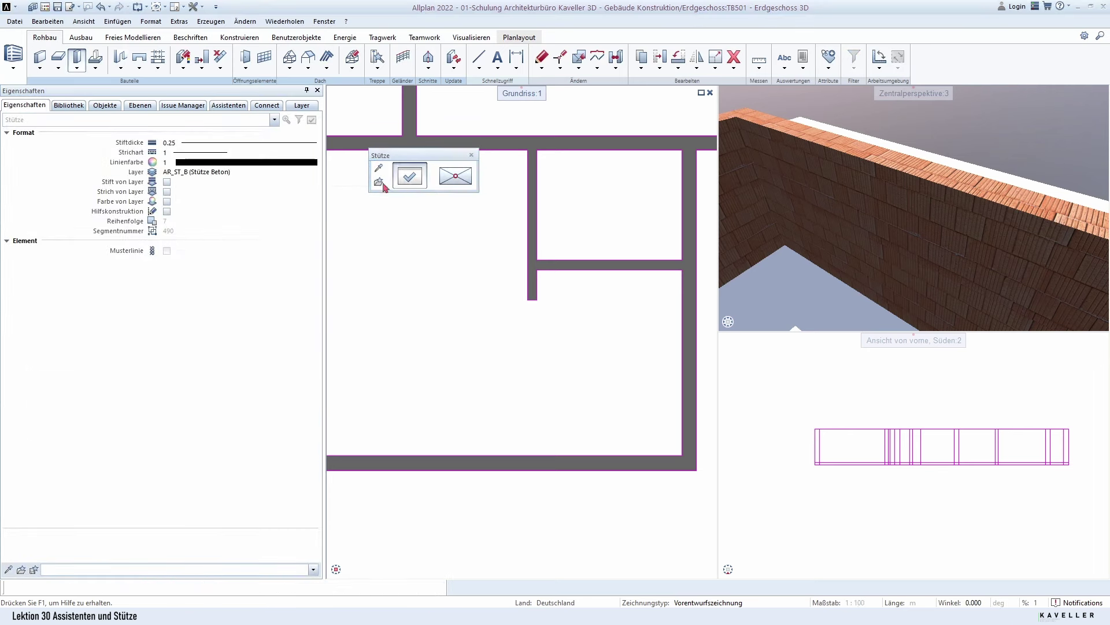
left_click(380, 183)
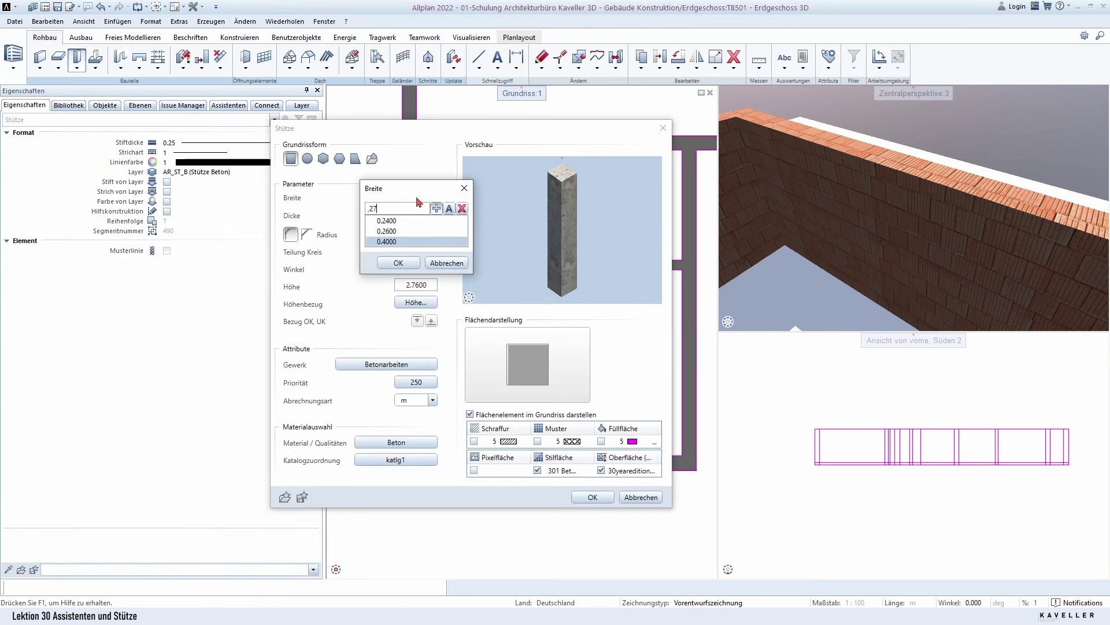
type("4")
key("Return")
left_click(424, 217)
left_click(594, 492)
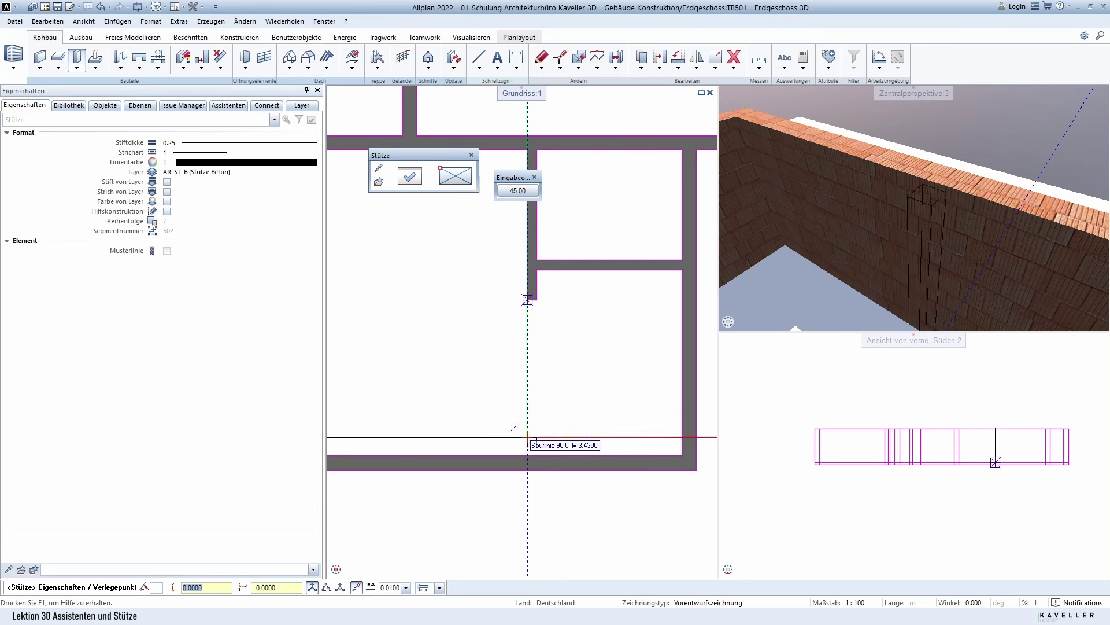
left_click(532, 460)
key("Escape")
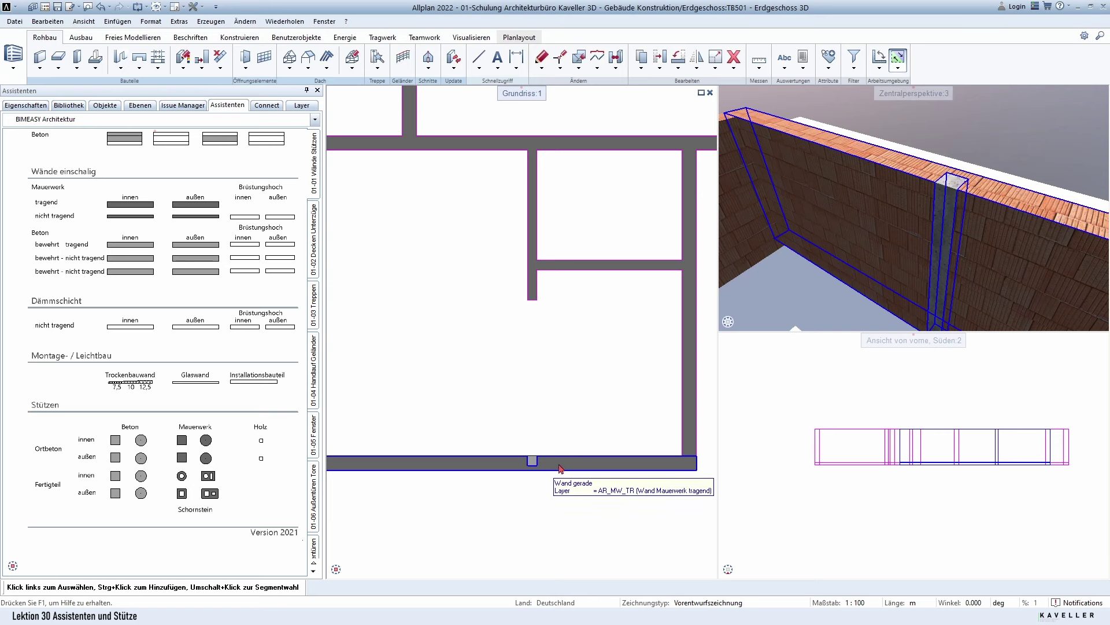
middle_click_drag(746, 305, 582, 423, "shift")
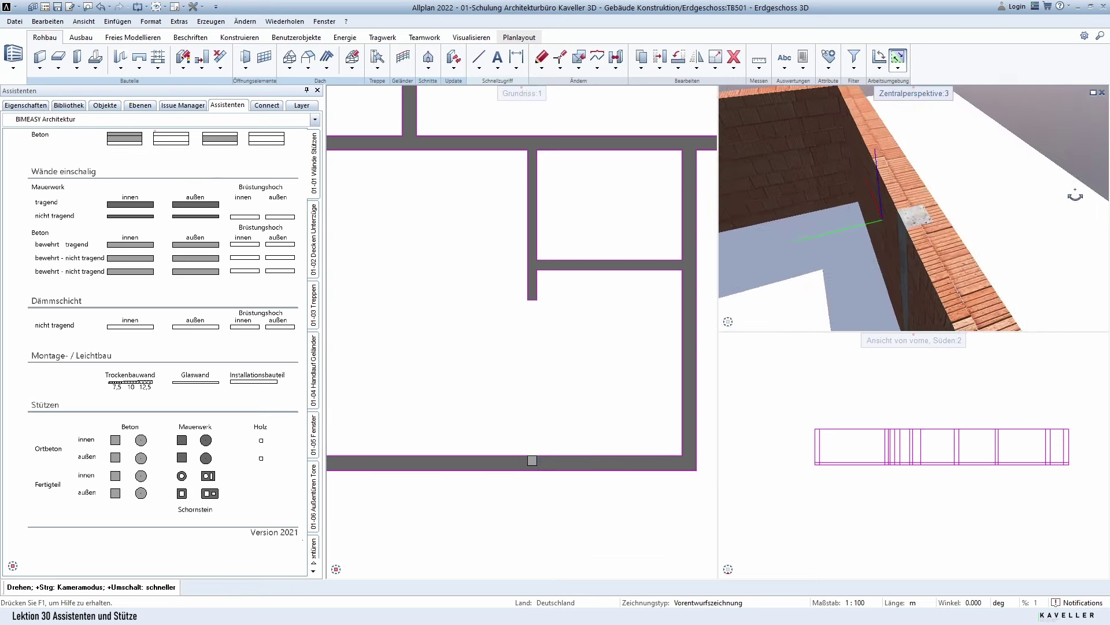
scroll(541, 473, "up", 1)
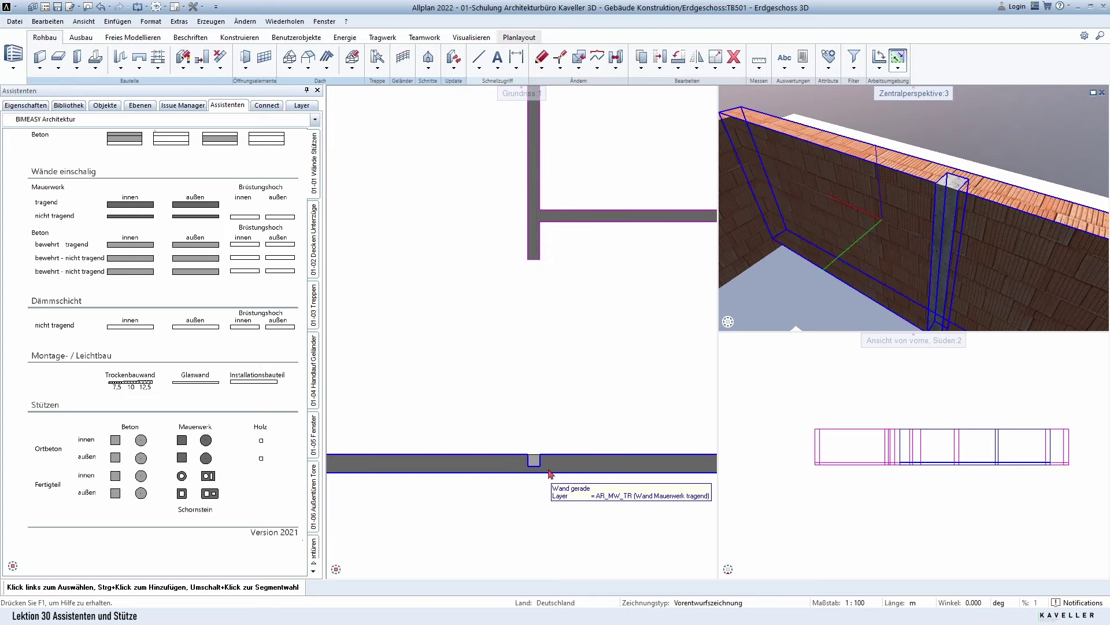
scroll(536, 471, "up", 1)
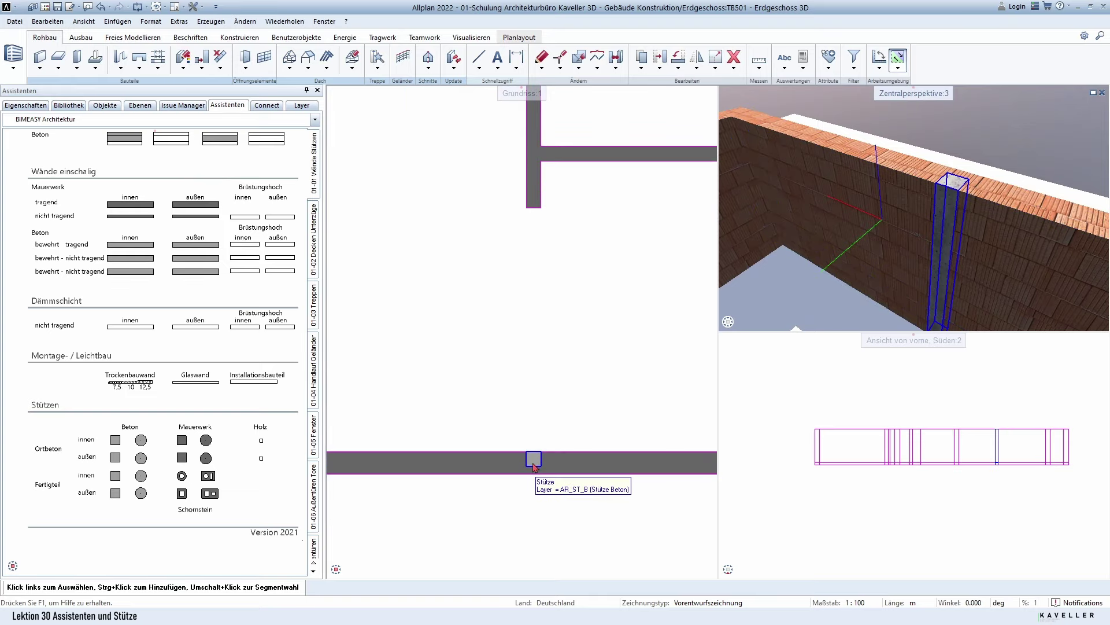